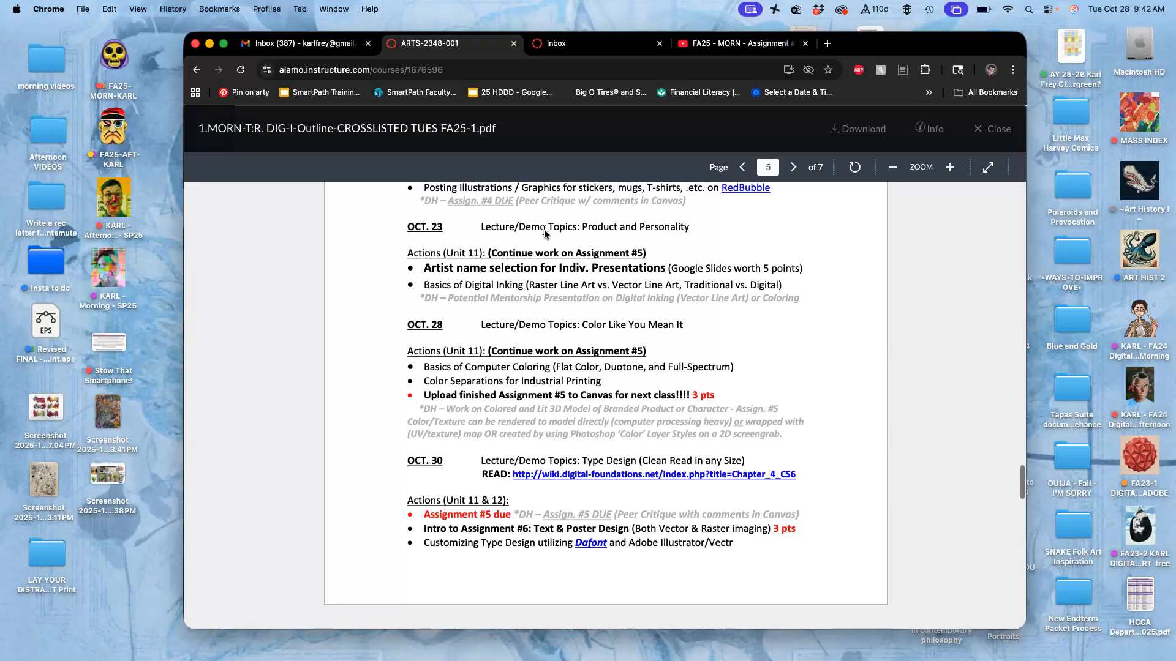
Step: Review the October 23 to 30 entries in the course outline and bring up the Assignment #5 video playlist
left_click(556, 270)
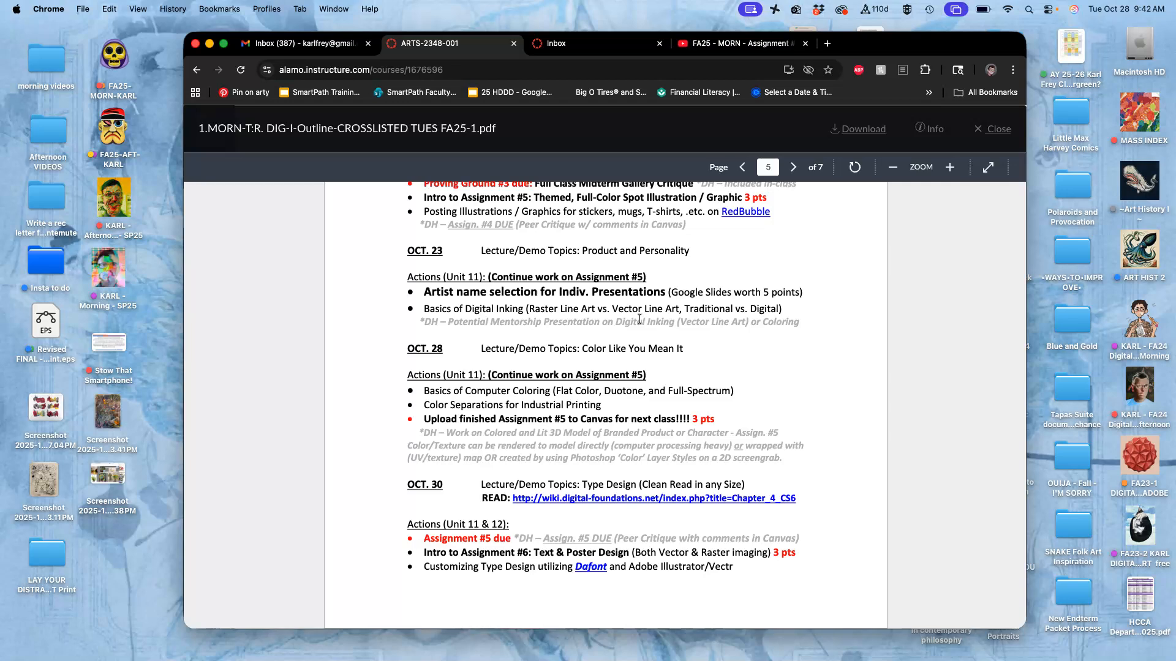
scroll(639, 319, "down", 1)
left_click(568, 304)
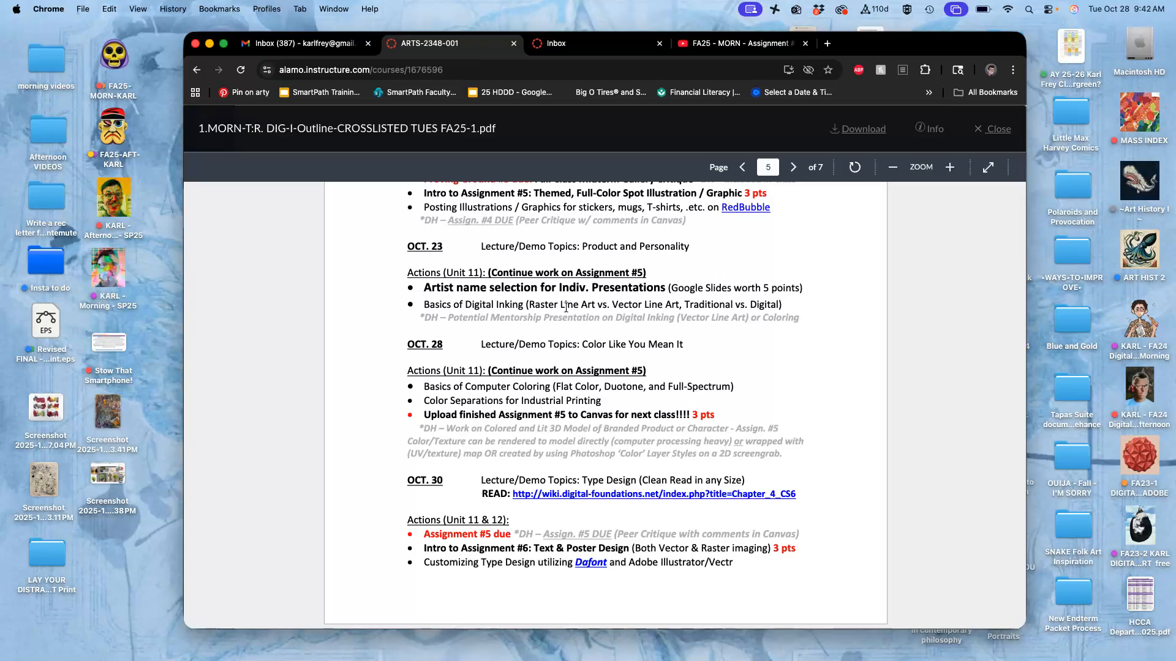
scroll(566, 307, "down", 2)
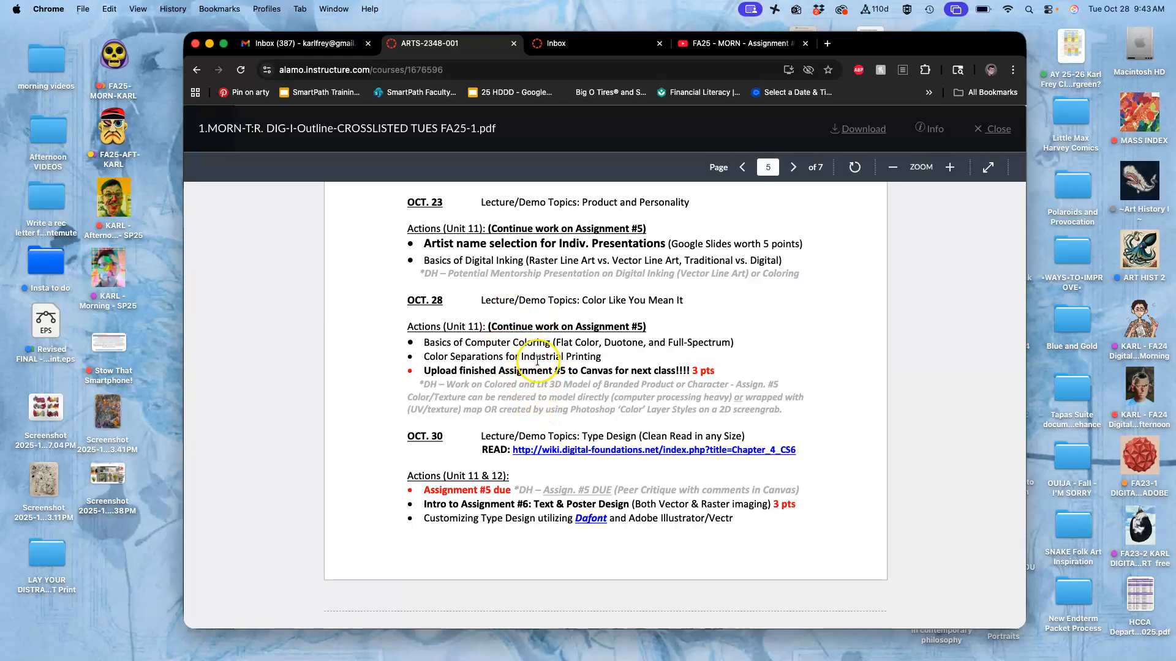
left_click(722, 44)
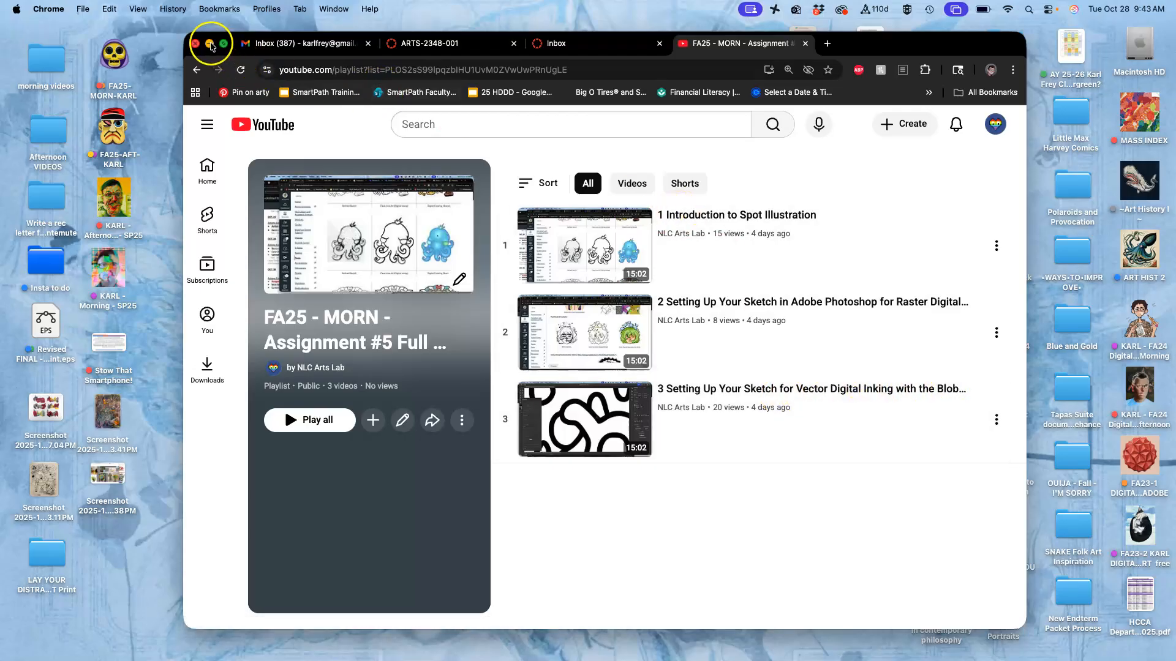
Step: Open the Assign #4 Vector Line Art .ai file in Illustrator from the Assign. #5 folder of the FA25 morning class folder
left_click(210, 46)
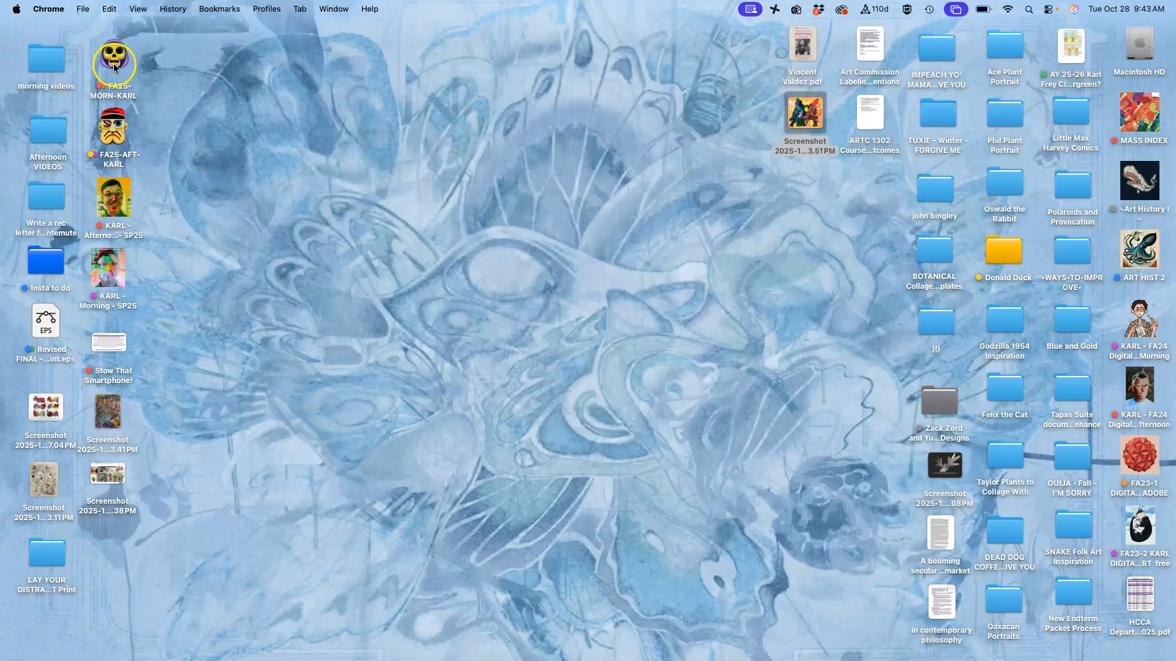
double_click(113, 64)
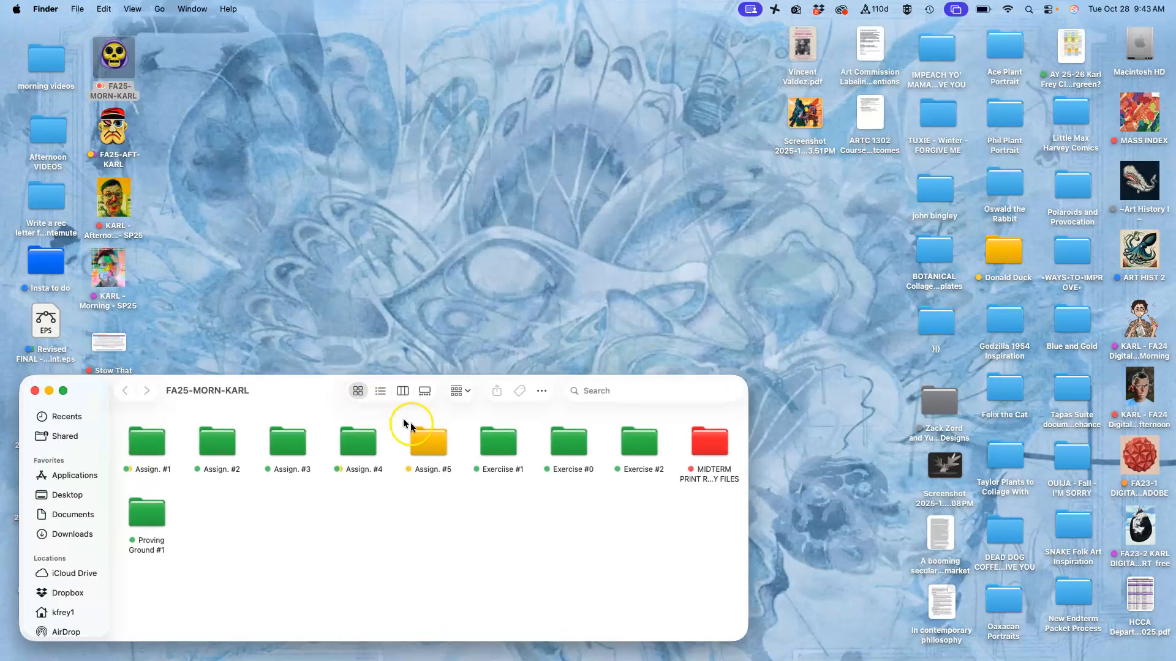
double_click(430, 438)
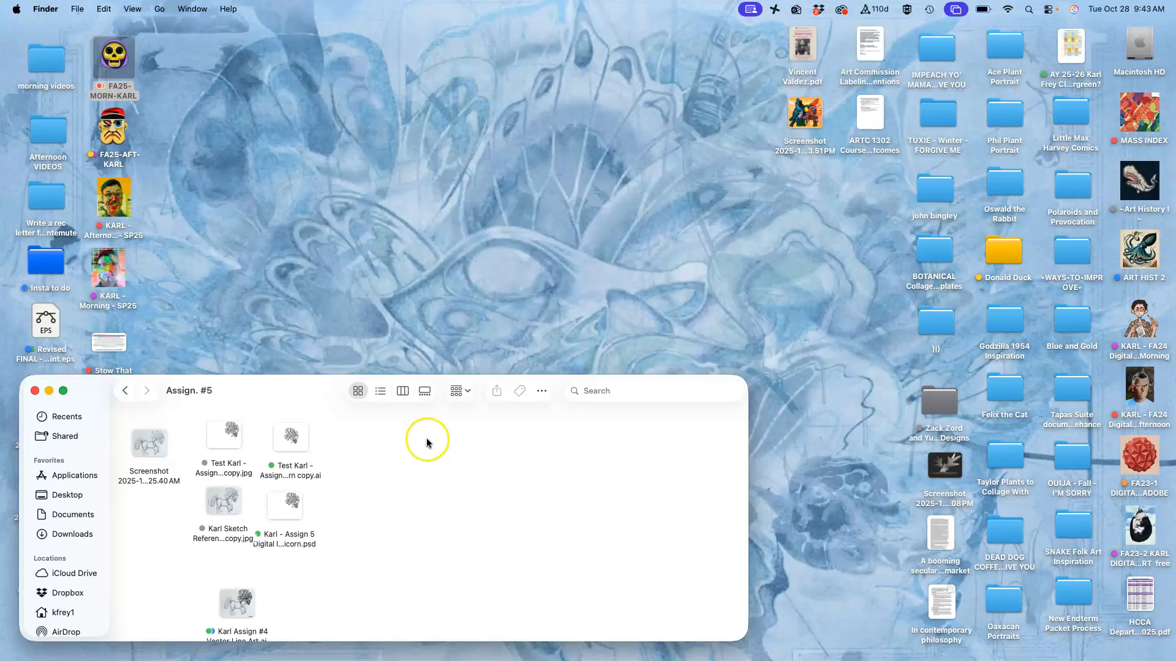
left_click_drag(289, 391, 411, 141)
scroll(522, 238, "down", 1)
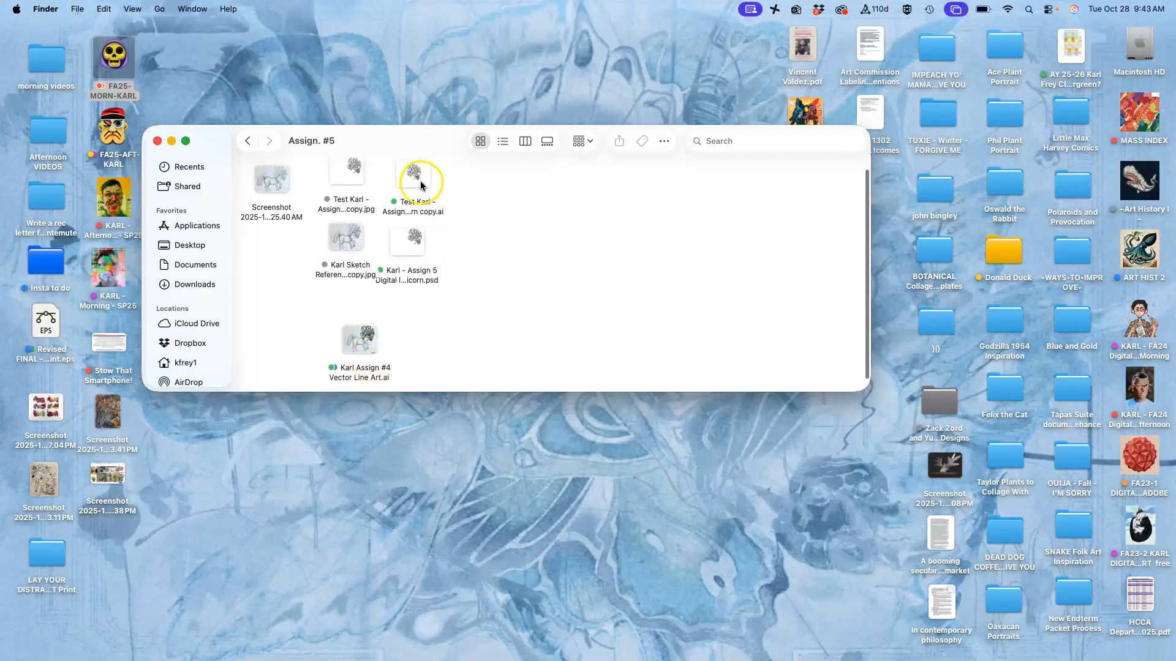
left_click(366, 341)
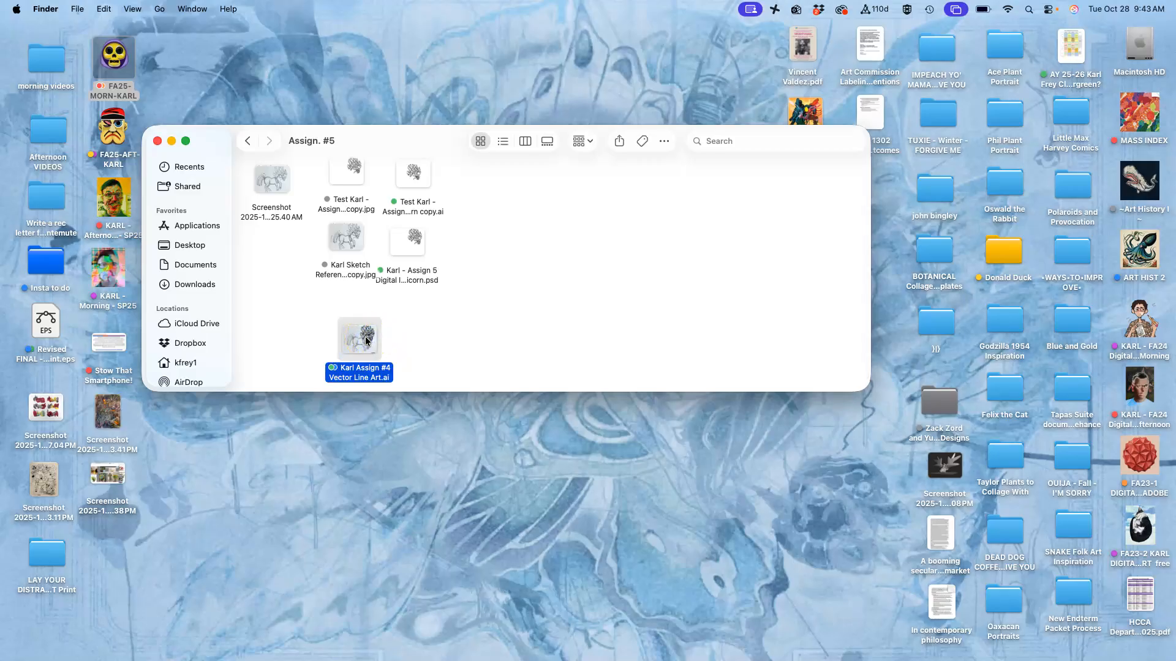
double_click(366, 341)
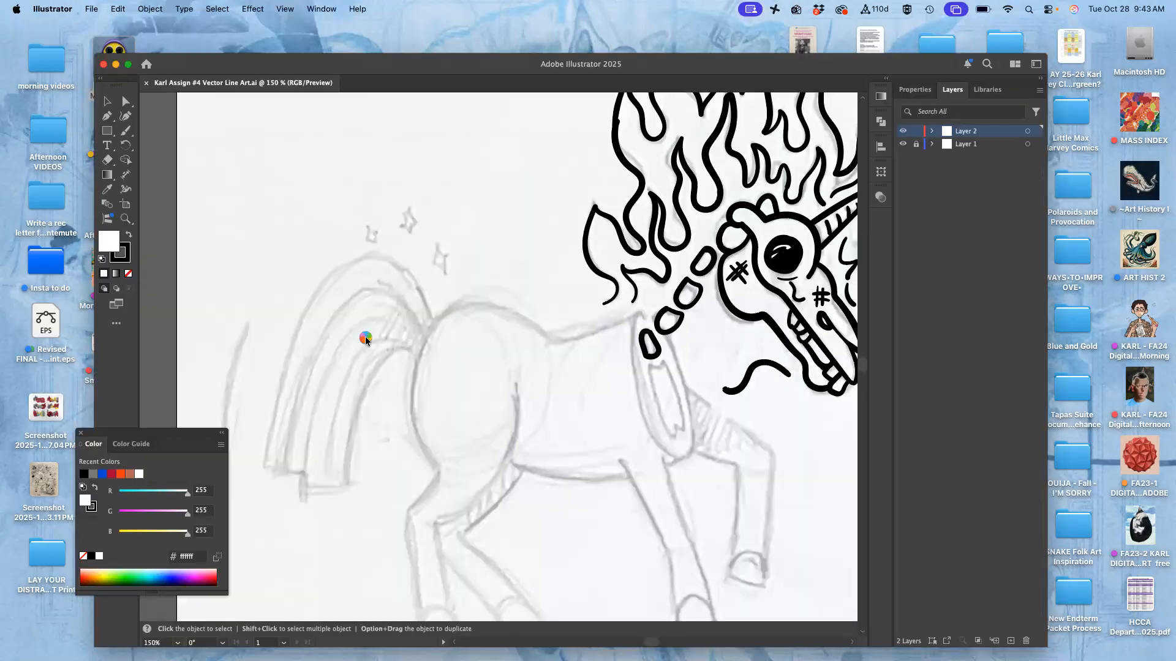
Step: Select all the line art on Layer 2 and inspect its anchor points up close with the Direct Selection tool
key("super+minus")
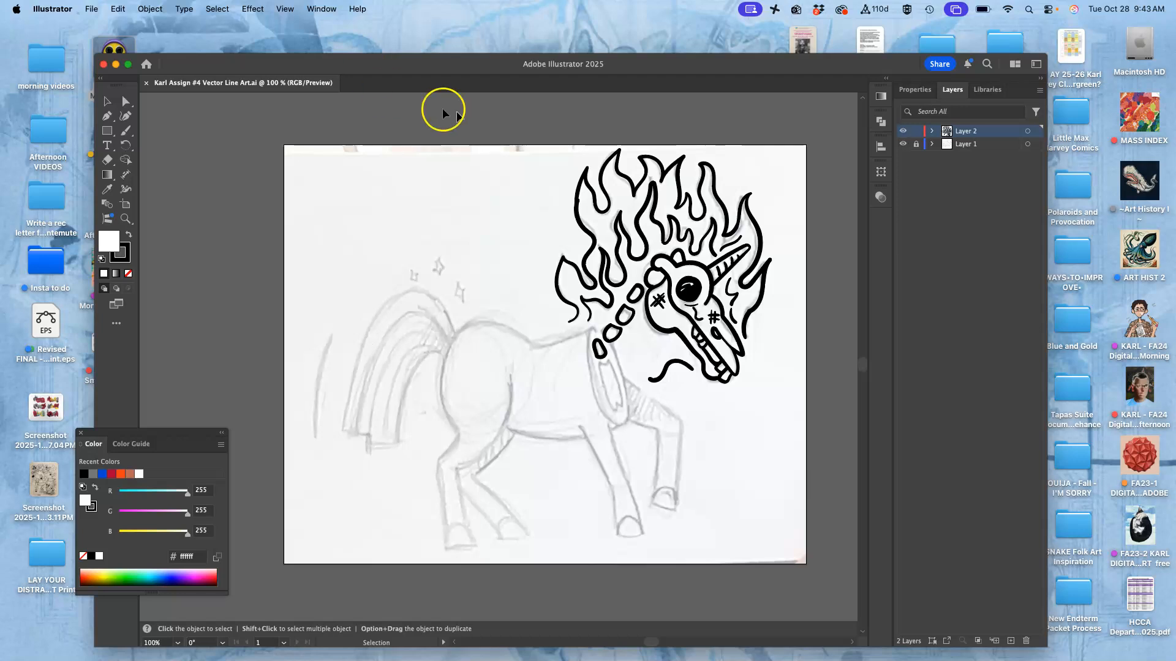
left_click(932, 132)
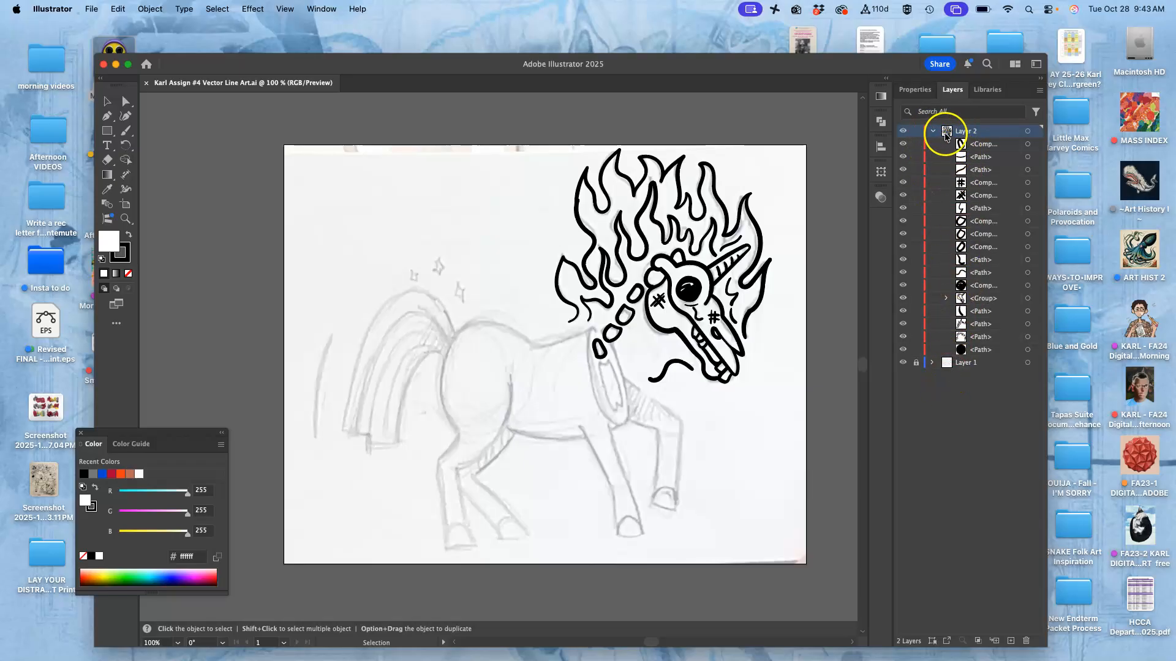
left_click(1031, 132)
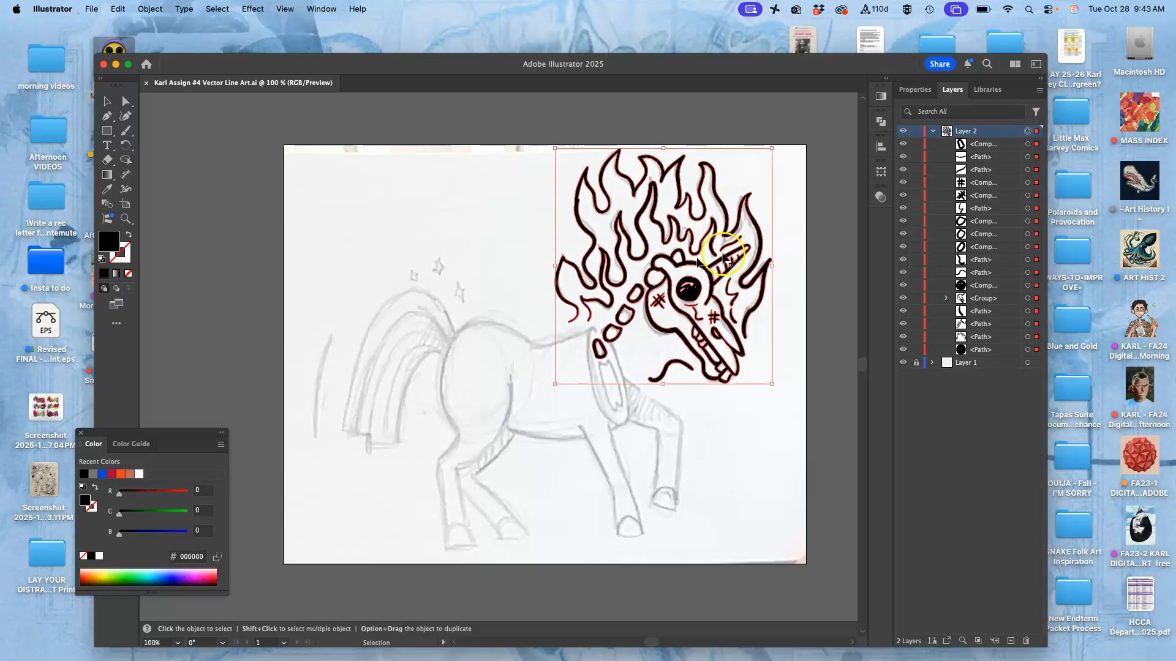
scroll(646, 279, "up", 10)
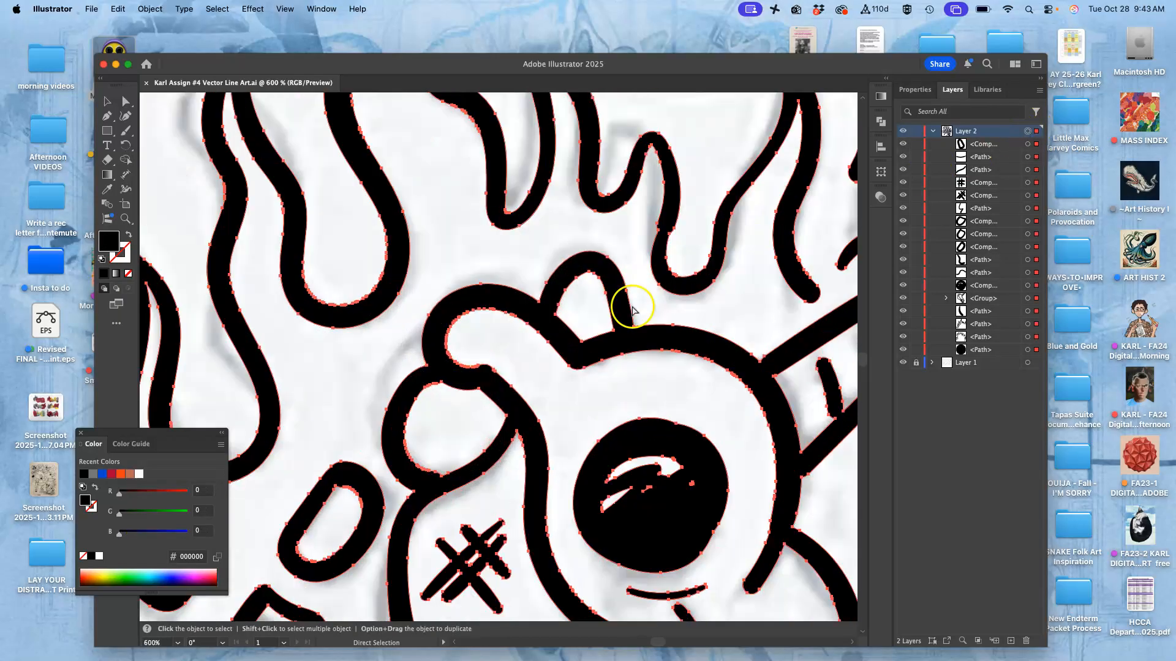
left_click(477, 299)
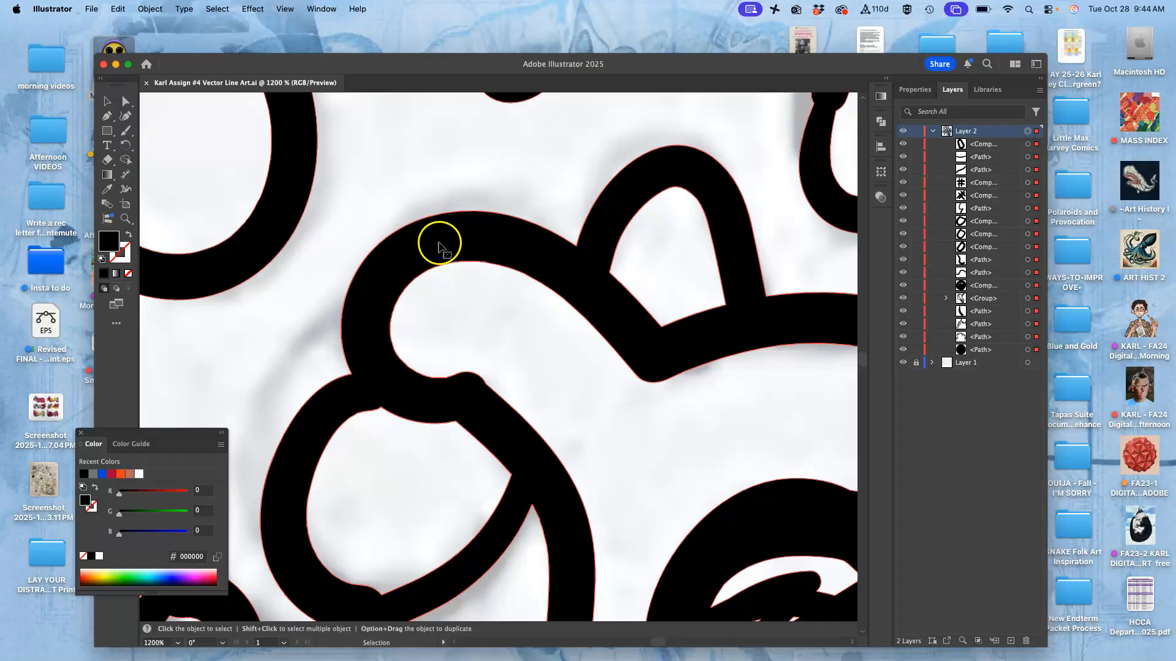
left_click(126, 102)
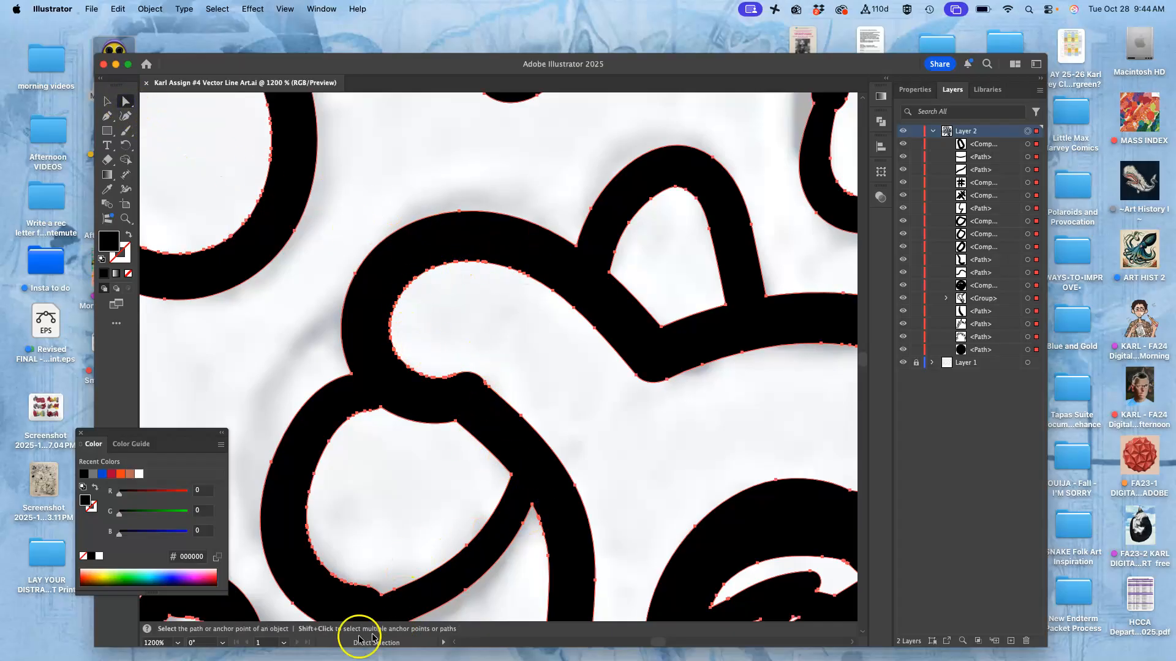
scroll(486, 447, "down", 5)
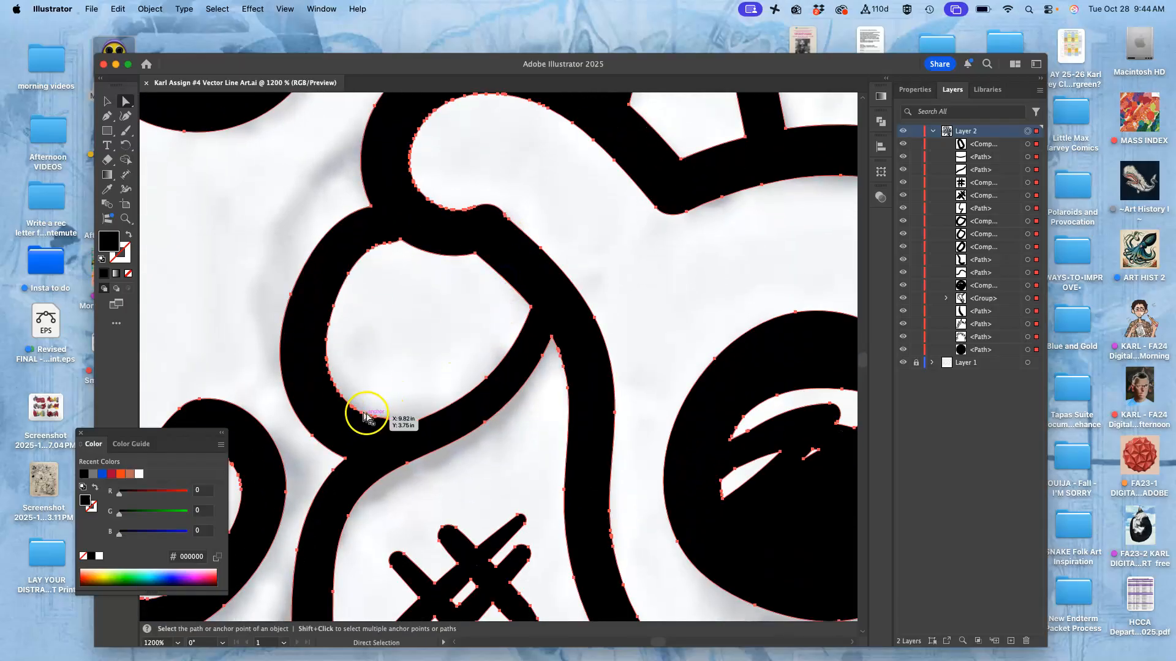
Step: Activate the Blob Brush tool
left_click(126, 133)
left_click(162, 145)
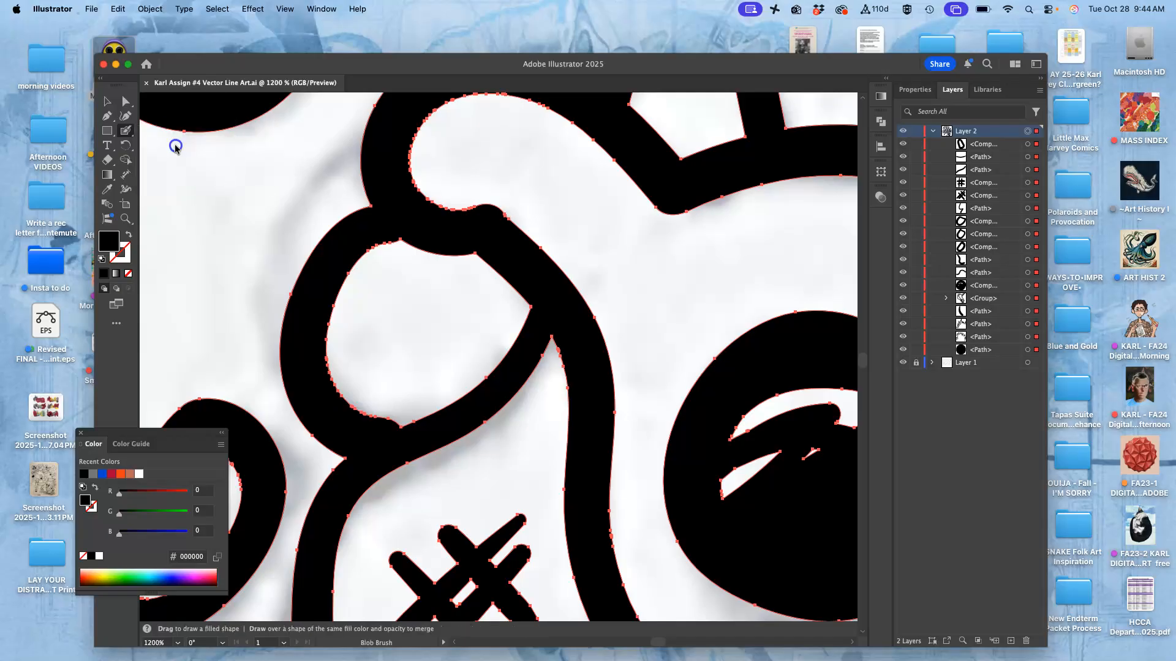
left_click(130, 133)
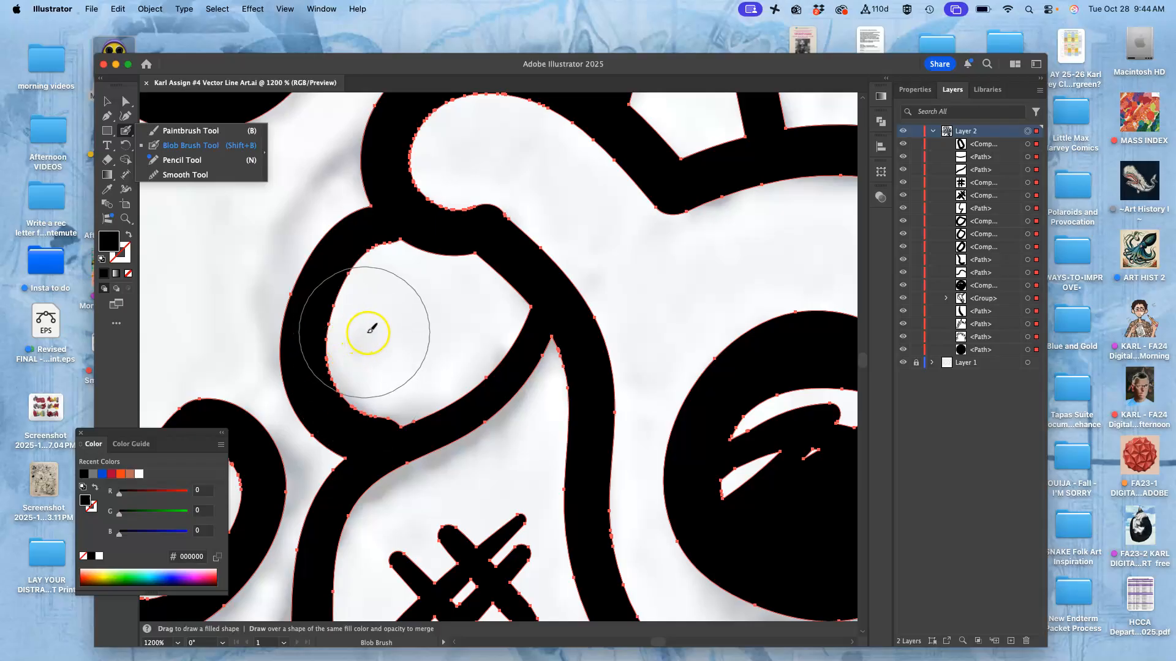
Step: Draw a wavy black test stroke in the empty area above the horse's back and undo it
scroll(370, 330, "down", 7)
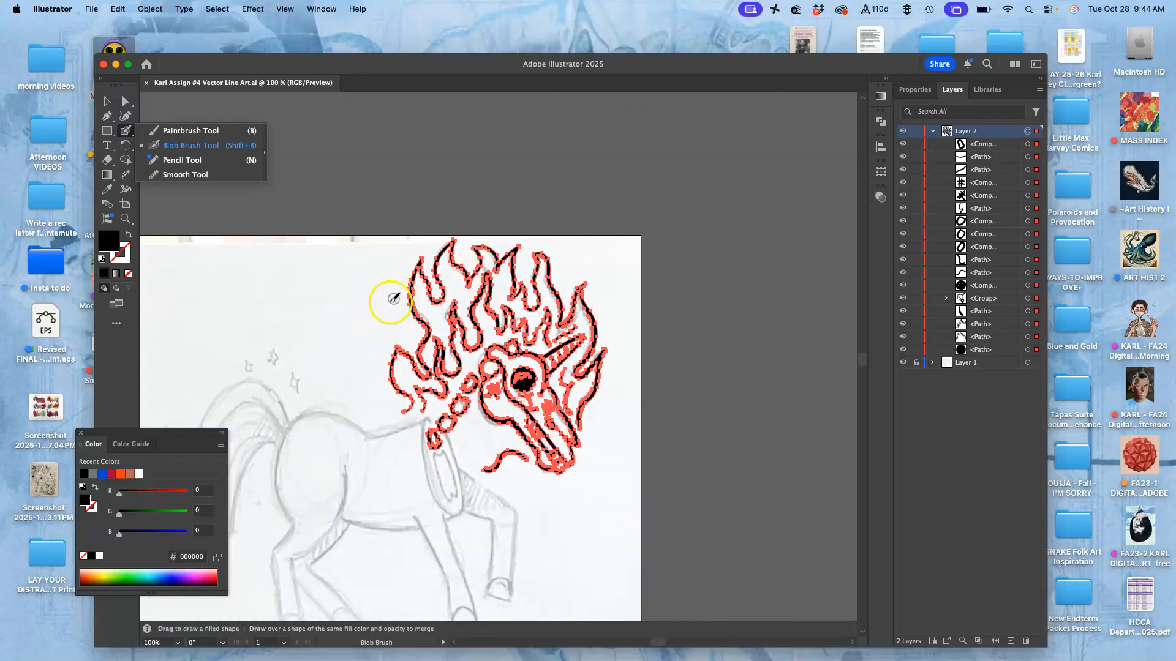
key("space")
left_click_drag(361, 342, 531, 255)
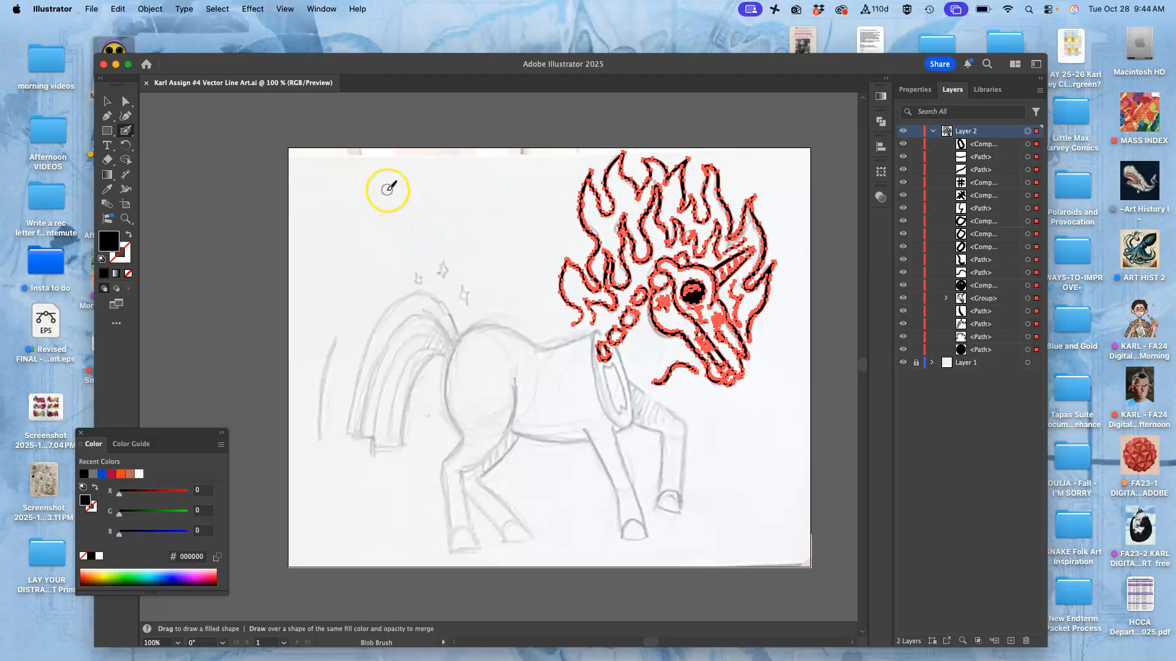
mouse_move(480, 189)
left_mouse_down()
mouse_move(479, 237)
mouse_move(530, 262)
left_mouse_up()
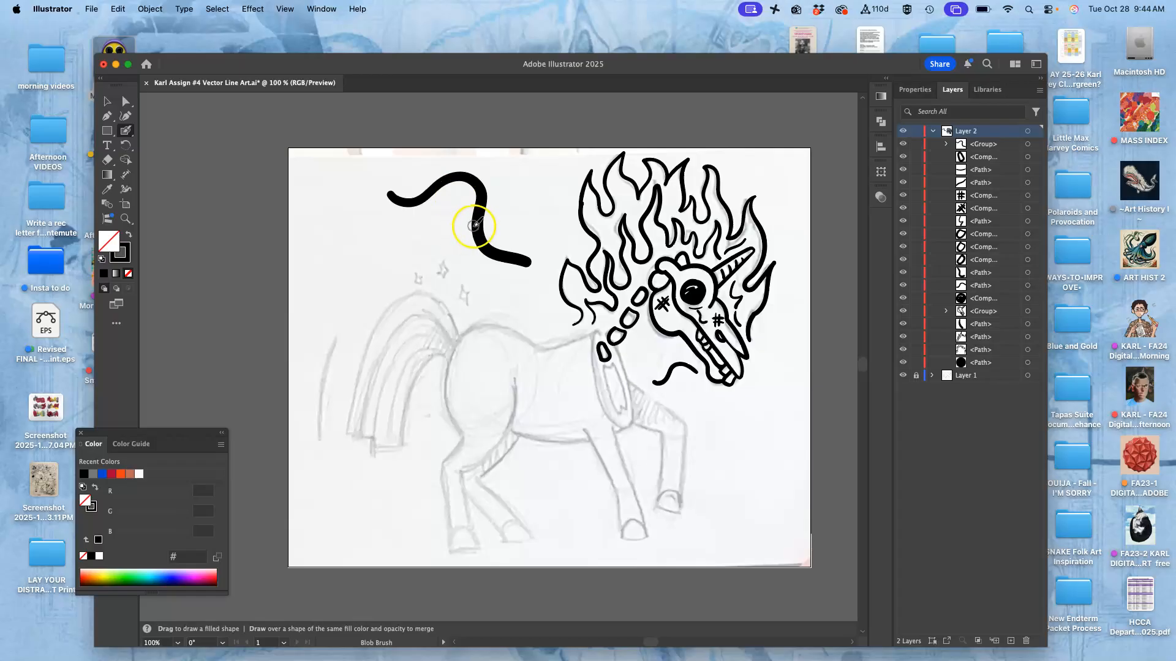
key("cmd+z")
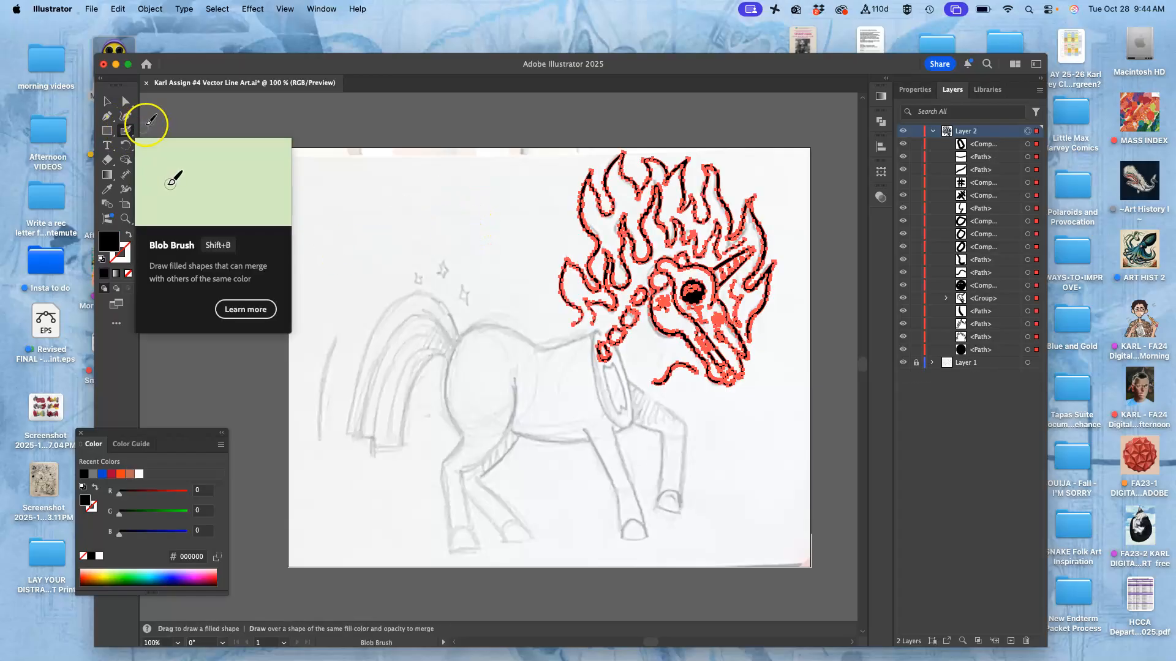
Step: Set the Blob Brush to 9 pt with fidelity one stop short of Smooth, and draw a four-pointed sparkle above the sketched stars
double_click(126, 133)
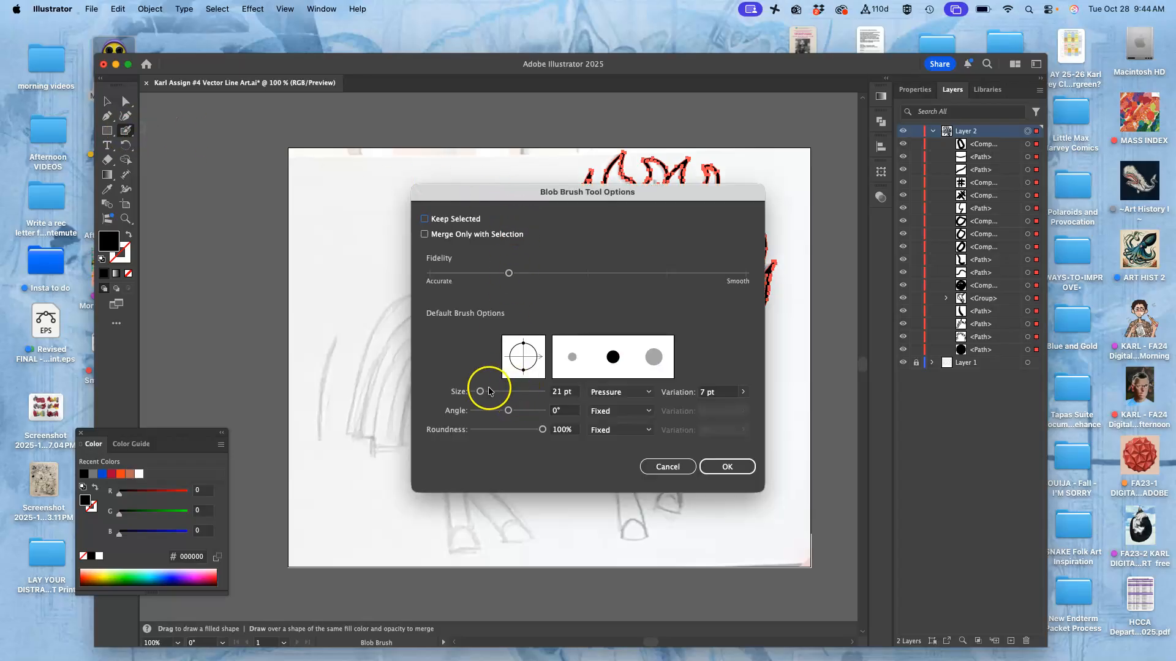
left_click_drag(480, 395, 478, 397)
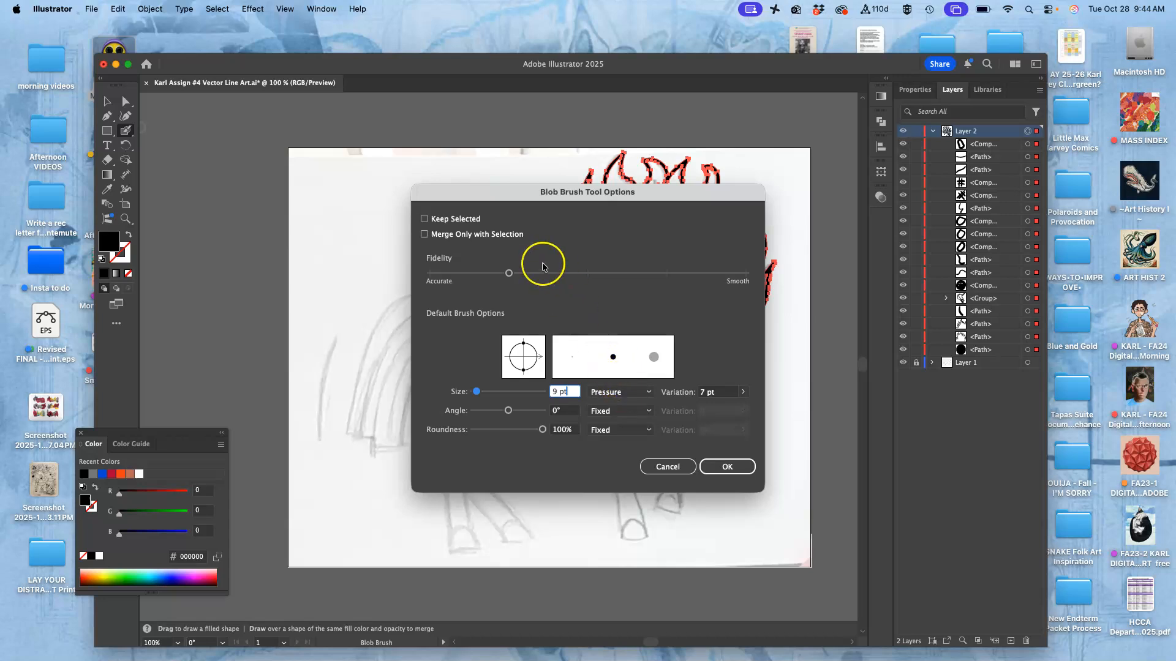
left_click(590, 274)
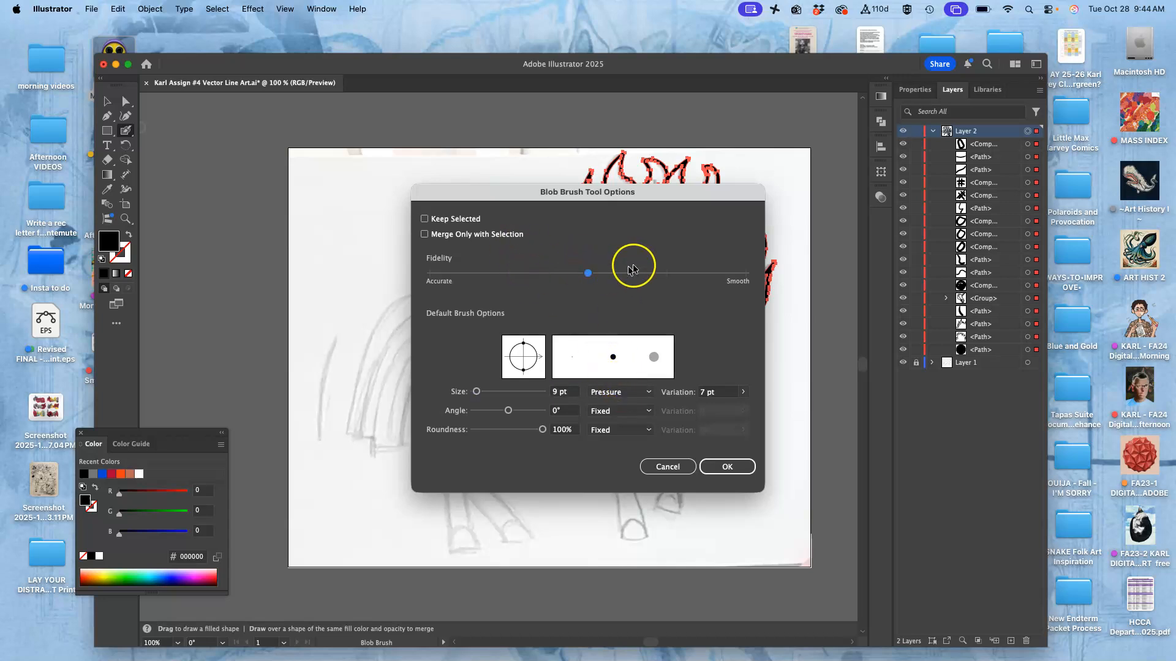
left_click(663, 274)
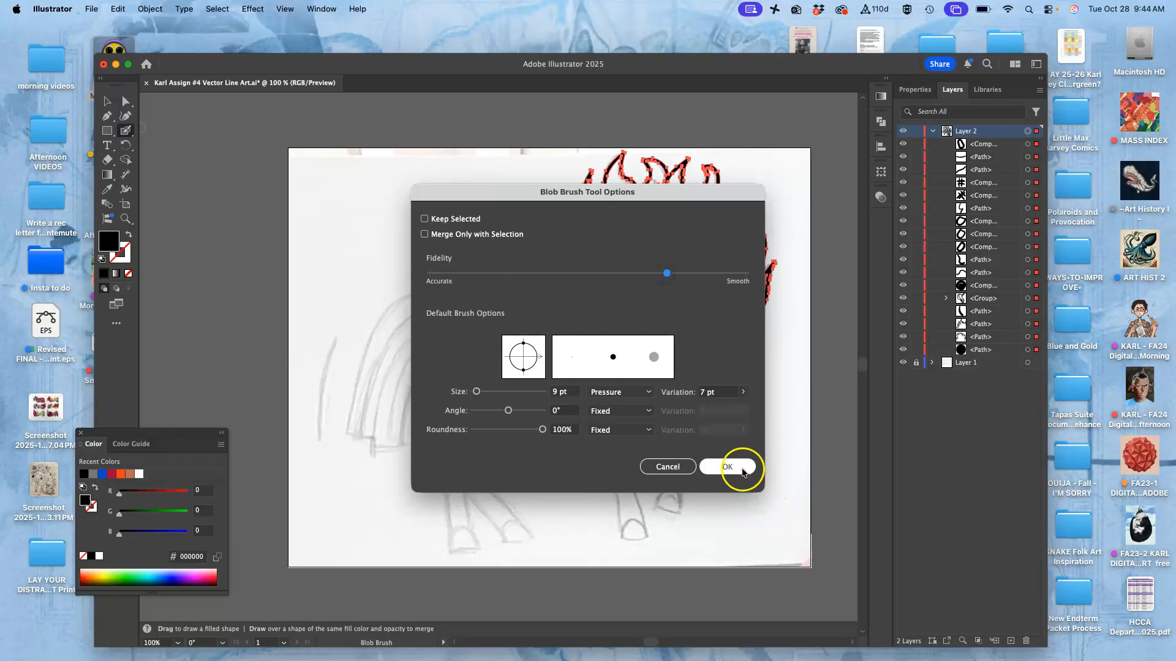
left_click(740, 467)
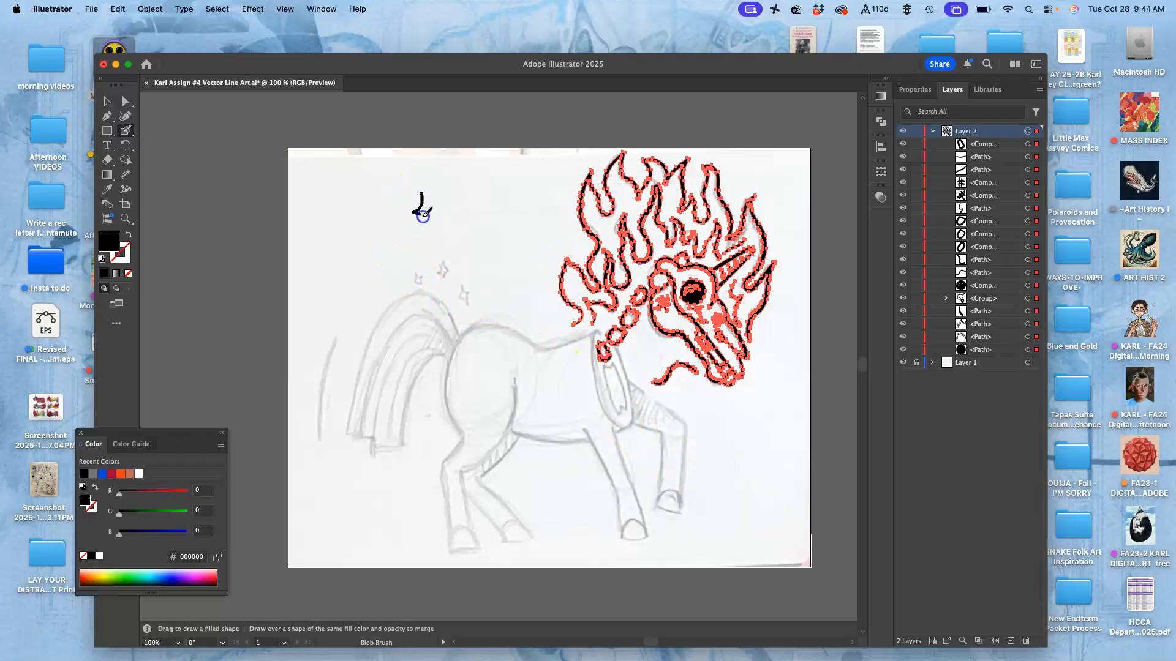
left_click_drag(436, 209, 422, 193)
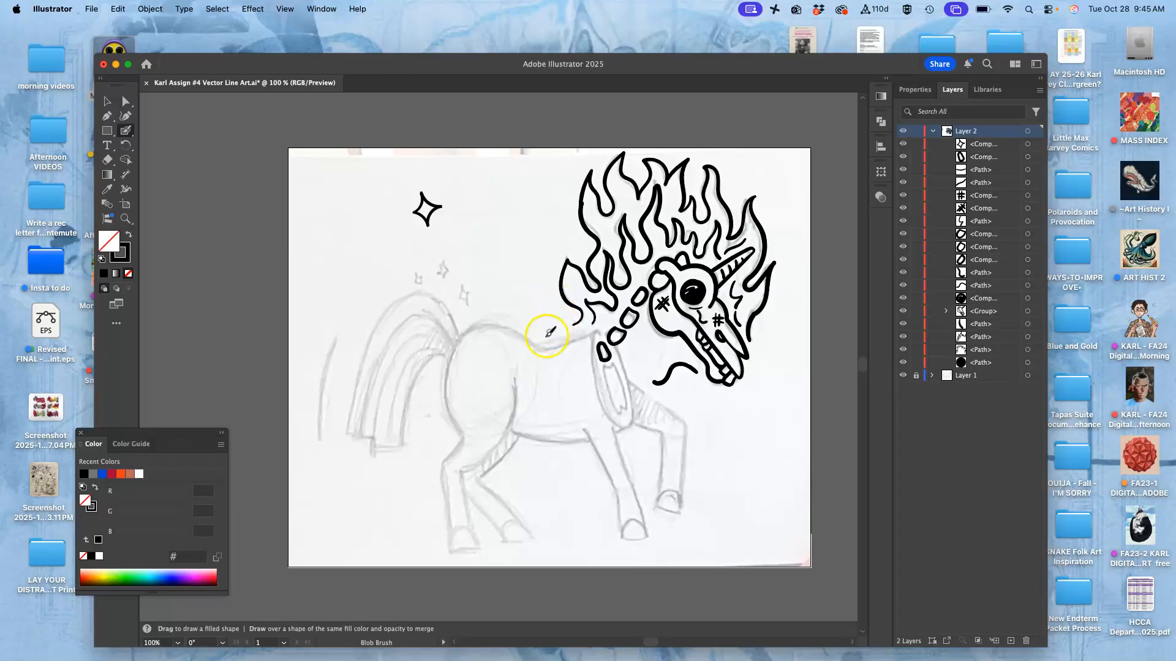
Step: Try inking the sketched horse's rump up to its back with one Blob Brush stroke, and undo it
key("super+equal")
key("super+equal")
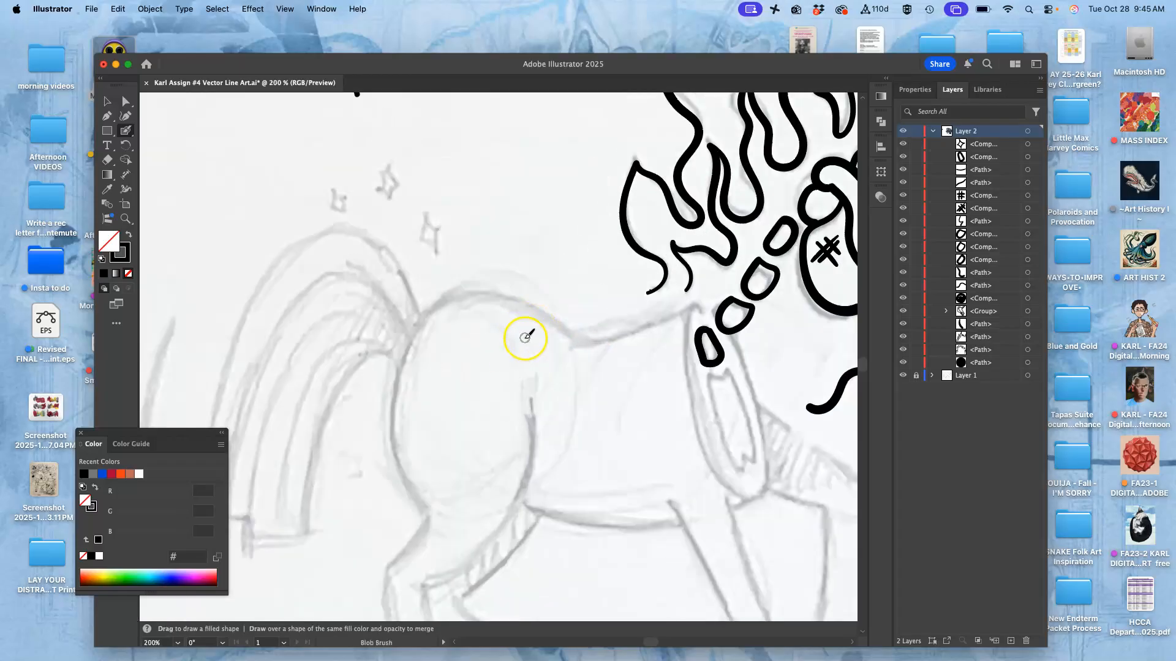
mouse_move(543, 336)
left_mouse_down()
mouse_move(457, 292)
mouse_move(381, 228)
left_mouse_up()
left_click_drag(487, 305, 434, 295)
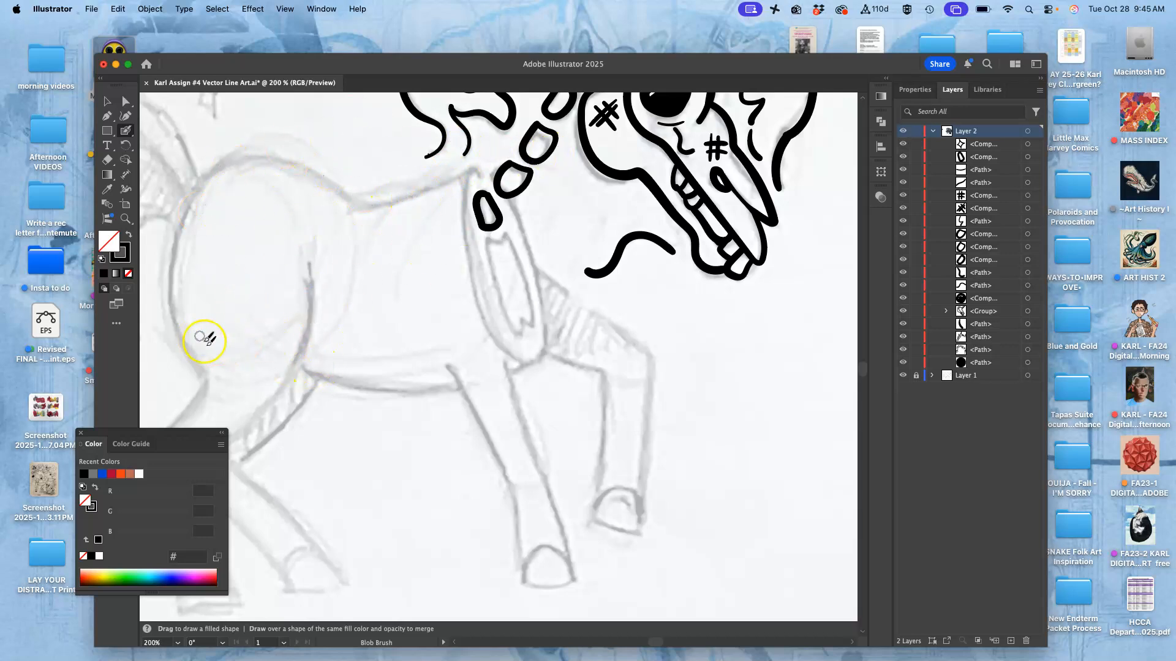
mouse_move(204, 378)
left_mouse_down()
mouse_move(171, 305)
mouse_move(177, 198)
mouse_move(215, 146)
mouse_move(275, 143)
mouse_move(340, 181)
mouse_move(384, 189)
left_mouse_up()
key("super+z")
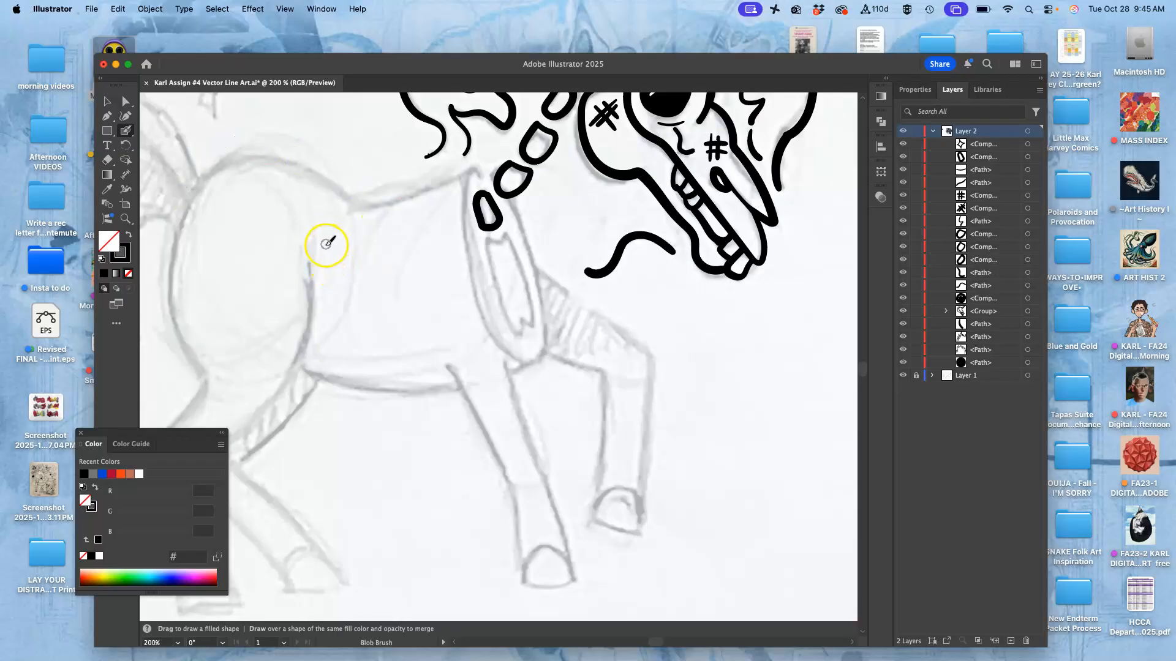
Step: Rotate the canvas view to about -63° with the Rotate View tool, bringing the horse's rump and tail into view
left_click(125, 221)
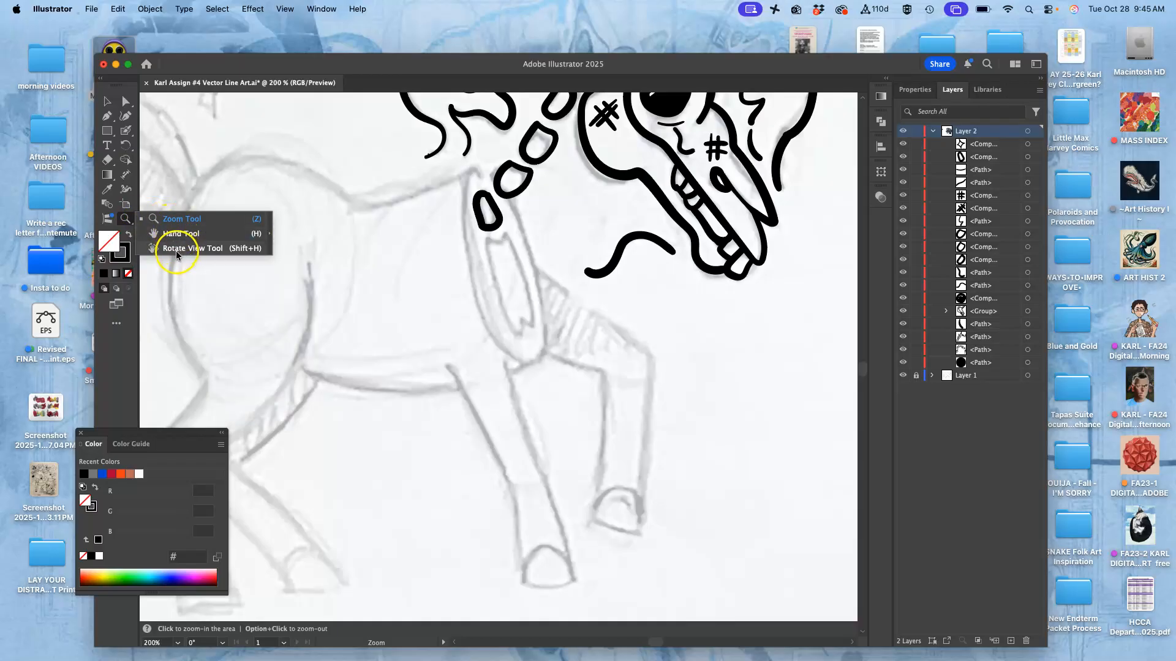
left_click(178, 249)
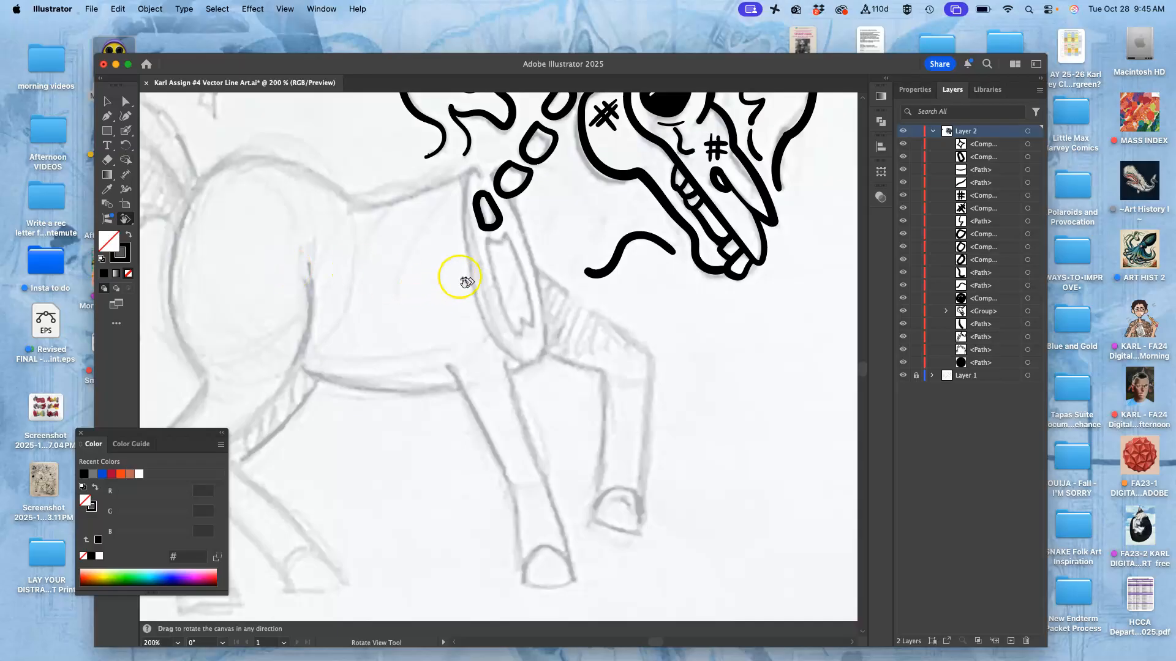
mouse_move(482, 253)
left_mouse_down()
mouse_move(549, 273)
mouse_move(558, 304)
mouse_move(543, 289)
mouse_move(535, 404)
left_mouse_up()
mouse_move(491, 276)
left_mouse_down()
mouse_move(441, 318)
mouse_move(456, 387)
left_mouse_up()
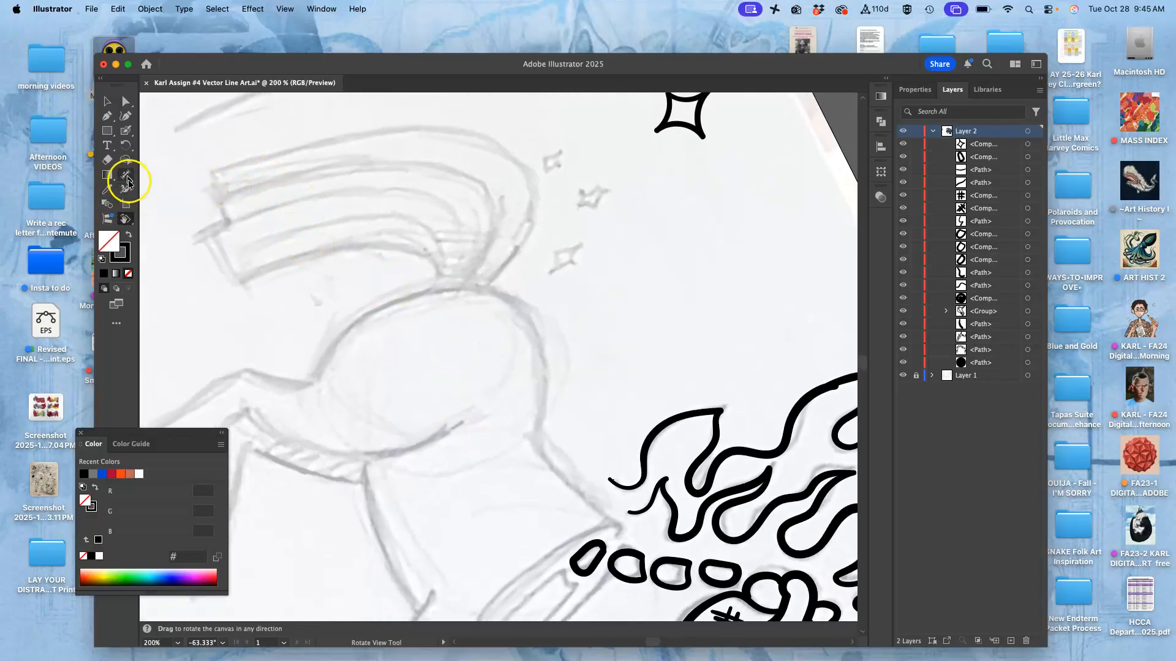
Step: Rotate the canvas view to about -45° and ink the three short stepped edges at the tail's free end with the Blob Brush
left_click(126, 131)
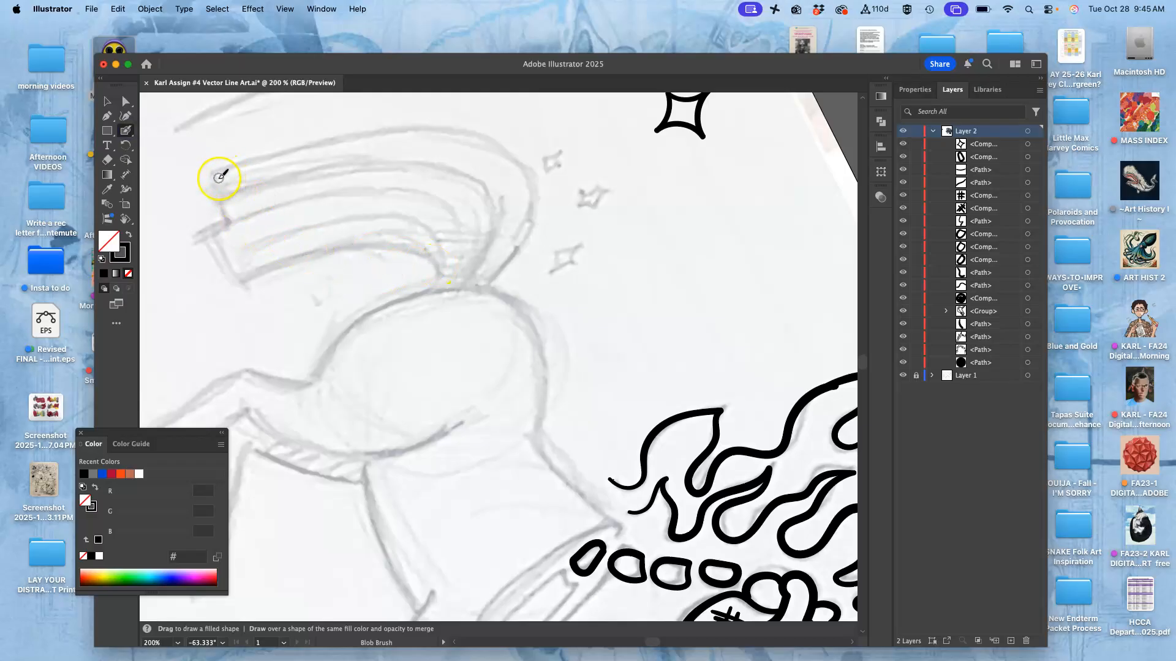
left_click(127, 219)
mouse_move(204, 210)
left_mouse_down()
mouse_move(368, 236)
mouse_move(344, 249)
left_mouse_up()
left_click(126, 130)
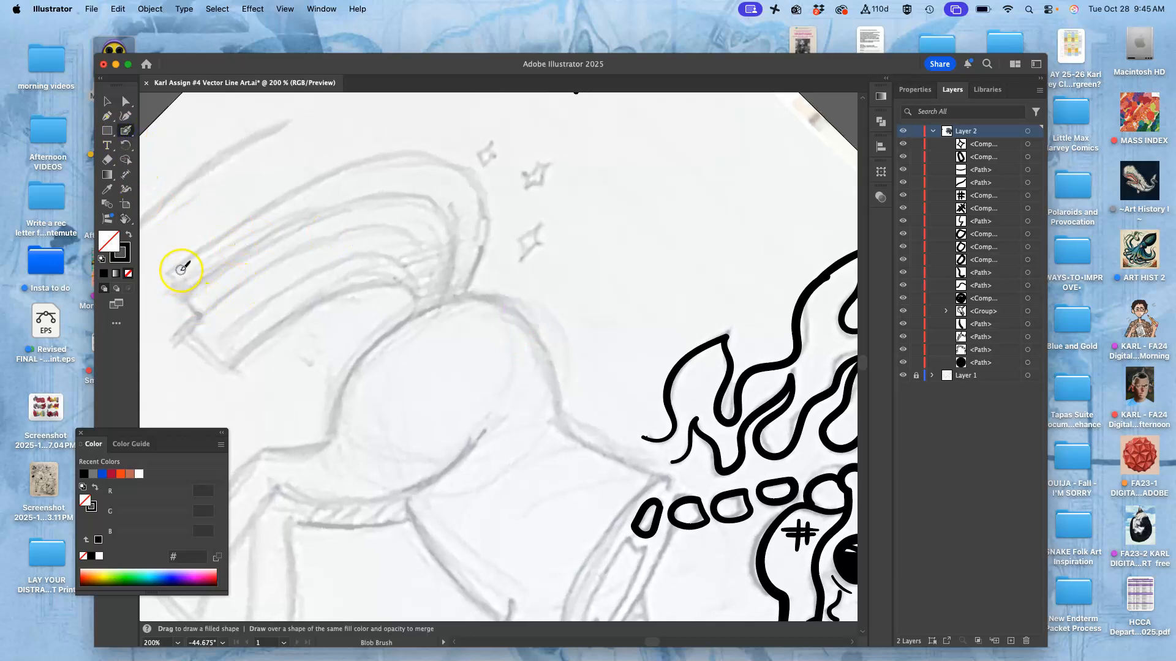
left_click_drag(179, 277, 227, 362)
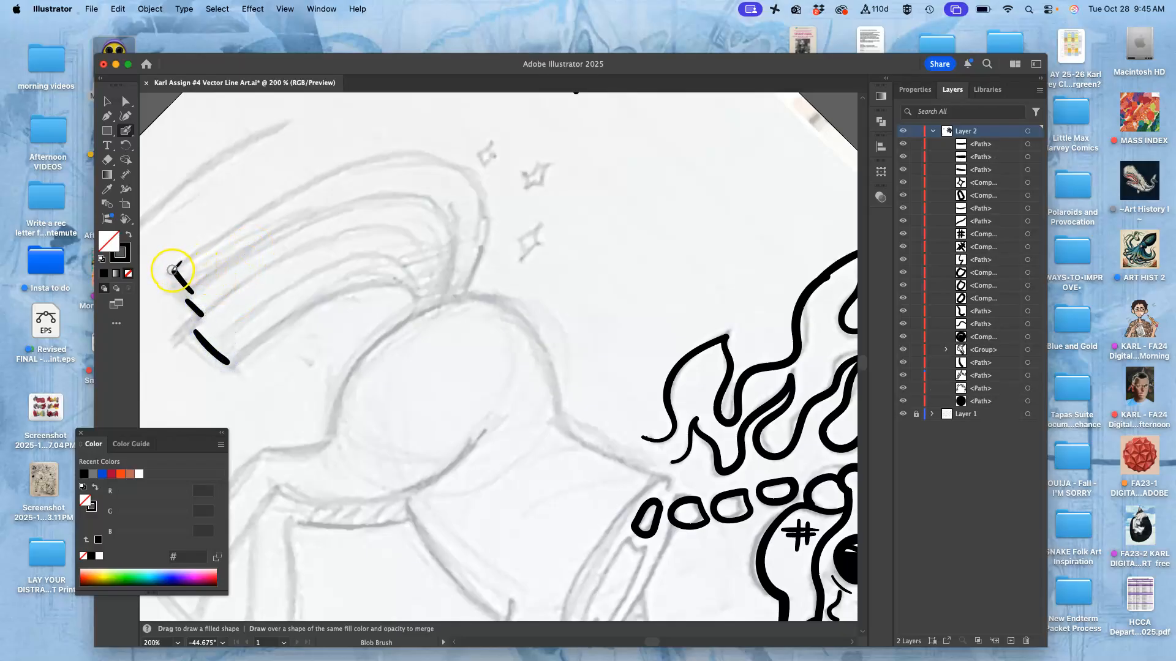
Step: Ink the tail's five long curved strand lines from the stepped free end over to the horse's rump
mouse_move(218, 237)
left_mouse_down()
mouse_move(354, 166)
mouse_move(424, 159)
left_mouse_up()
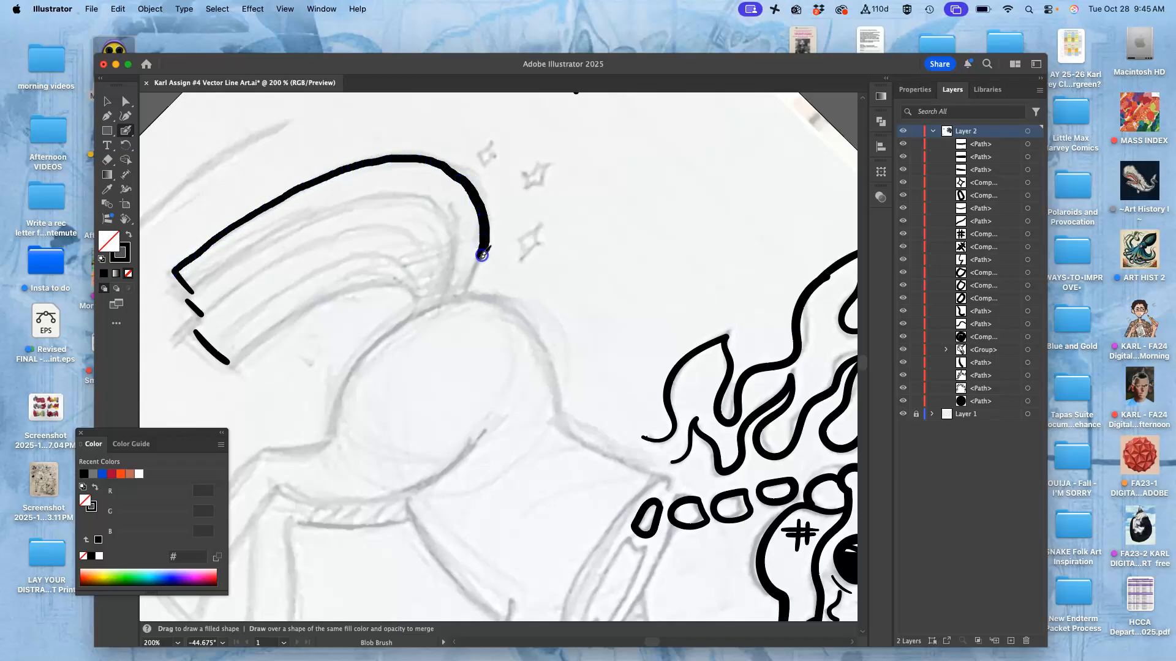
left_click_drag(467, 291, 469, 289)
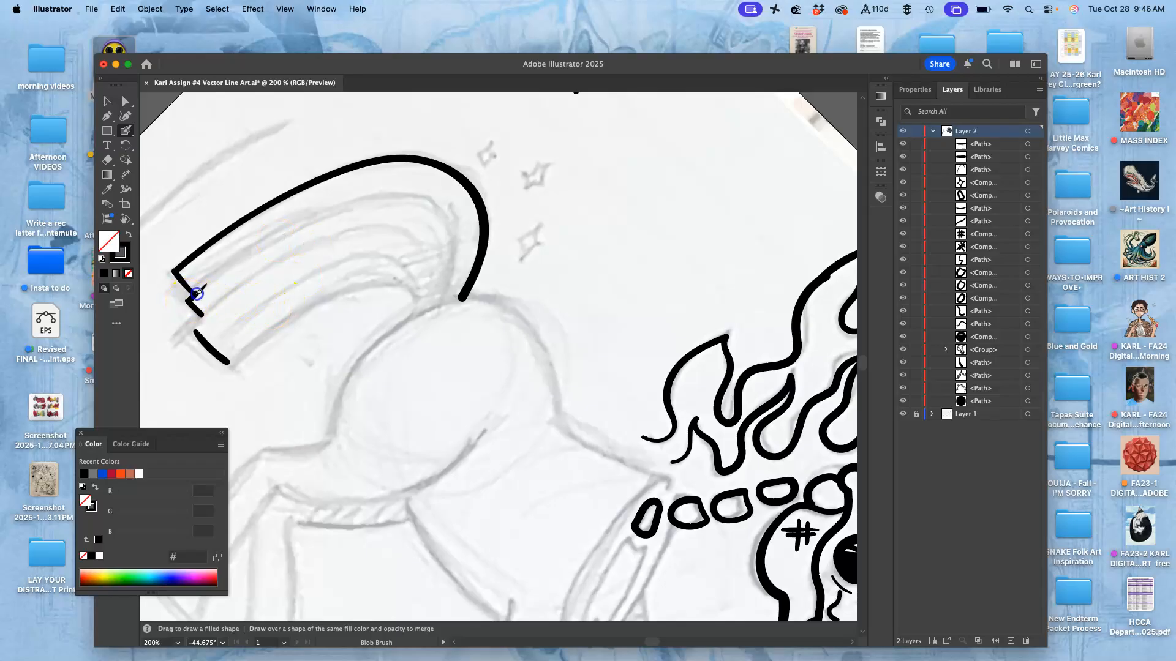
mouse_move(287, 225)
left_mouse_down()
mouse_move(348, 199)
mouse_move(412, 193)
left_mouse_up()
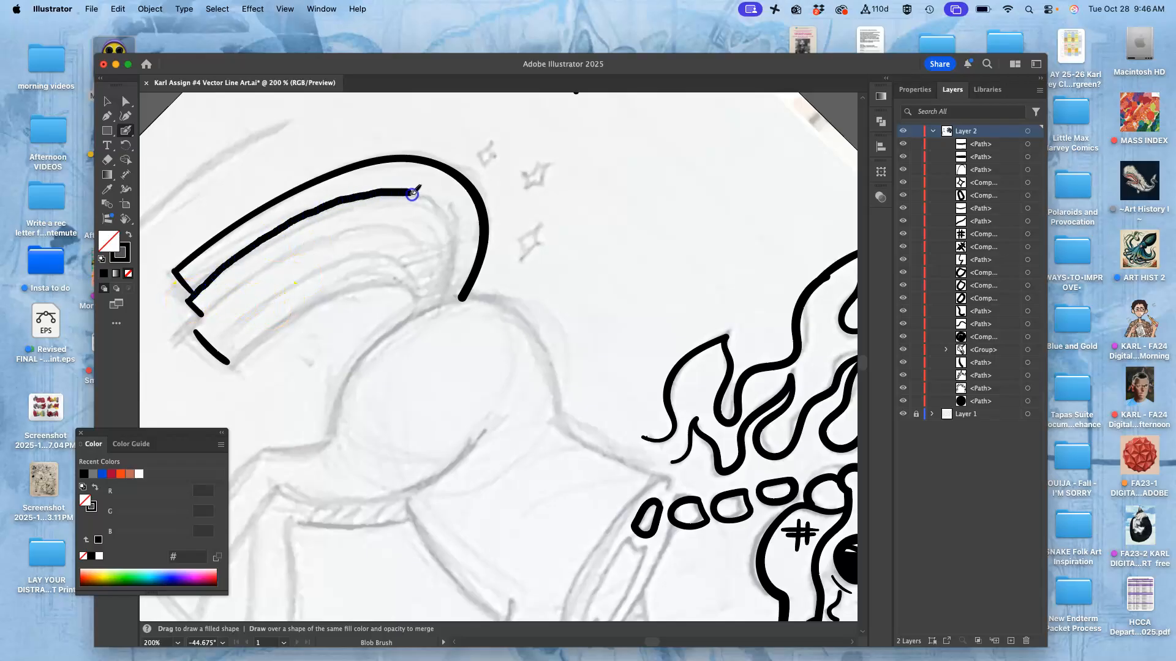
left_click_drag(445, 298, 440, 309)
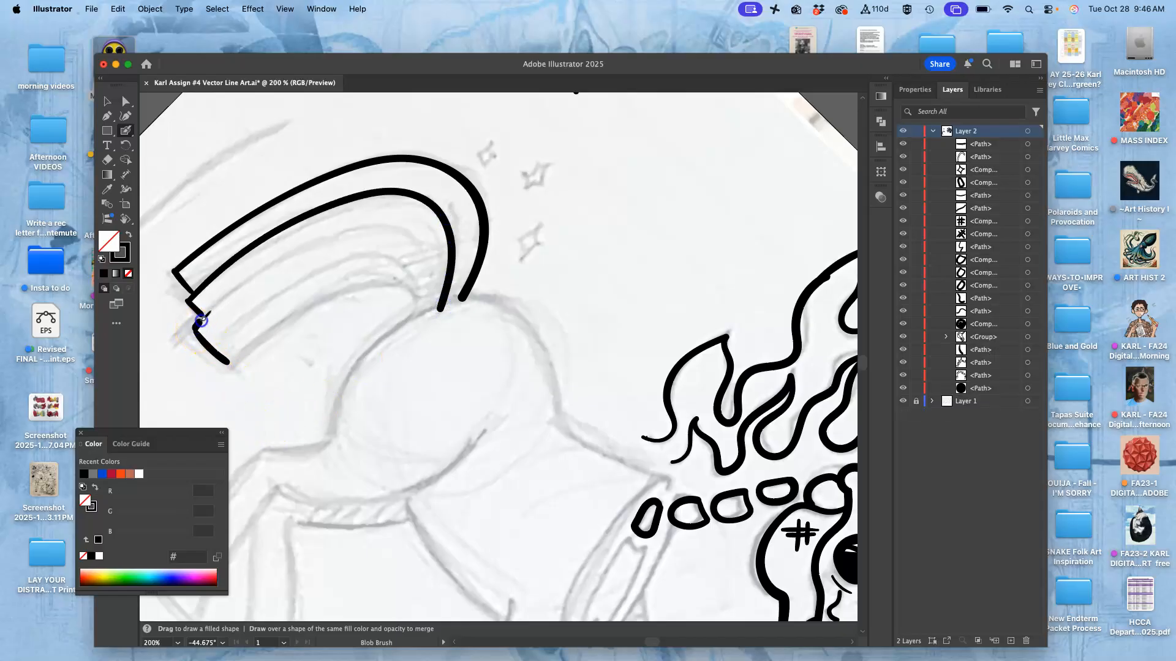
mouse_move(240, 288)
left_mouse_down()
mouse_move(300, 249)
mouse_move(368, 229)
left_mouse_up()
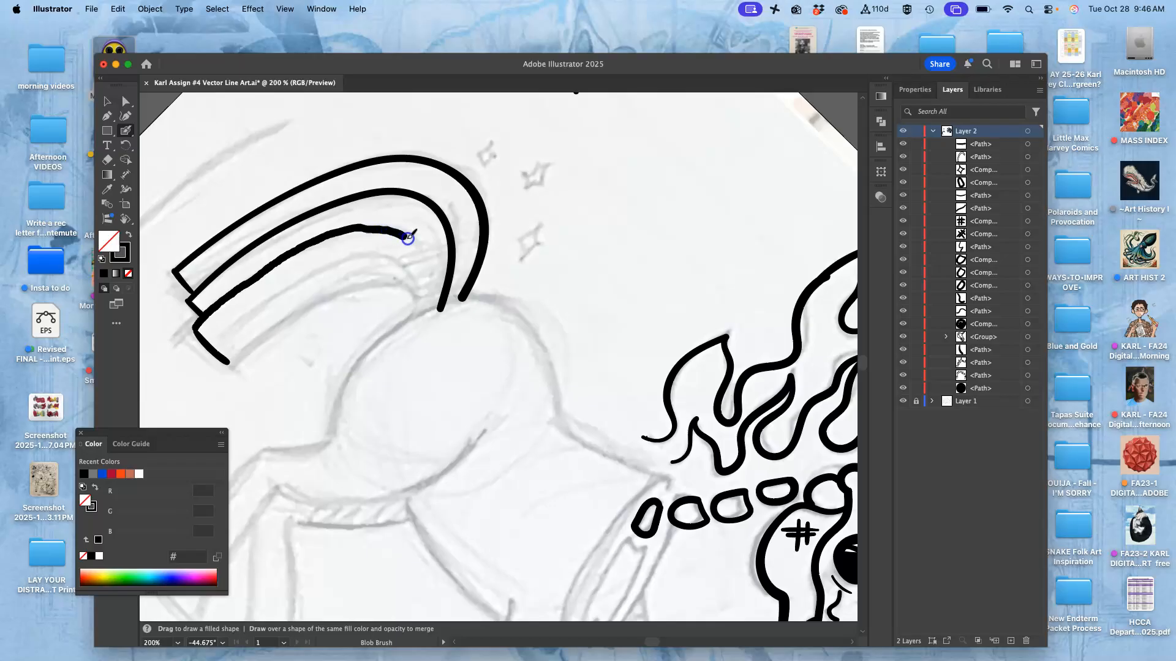
left_click_drag(431, 289, 424, 303)
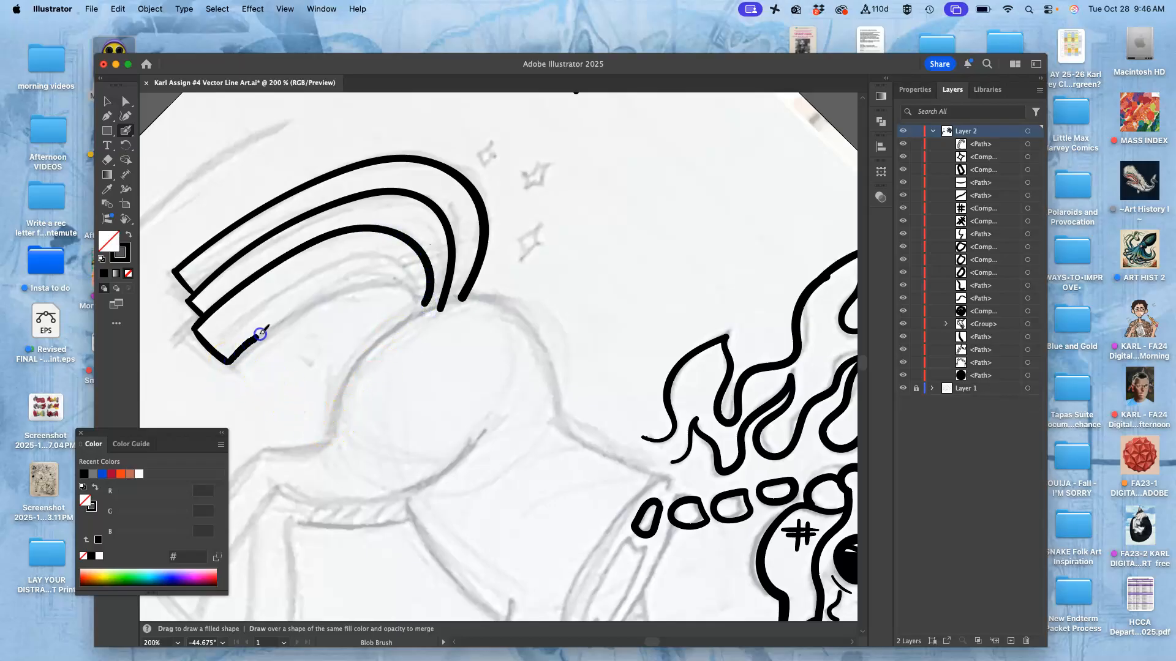
left_click_drag(260, 333, 322, 295)
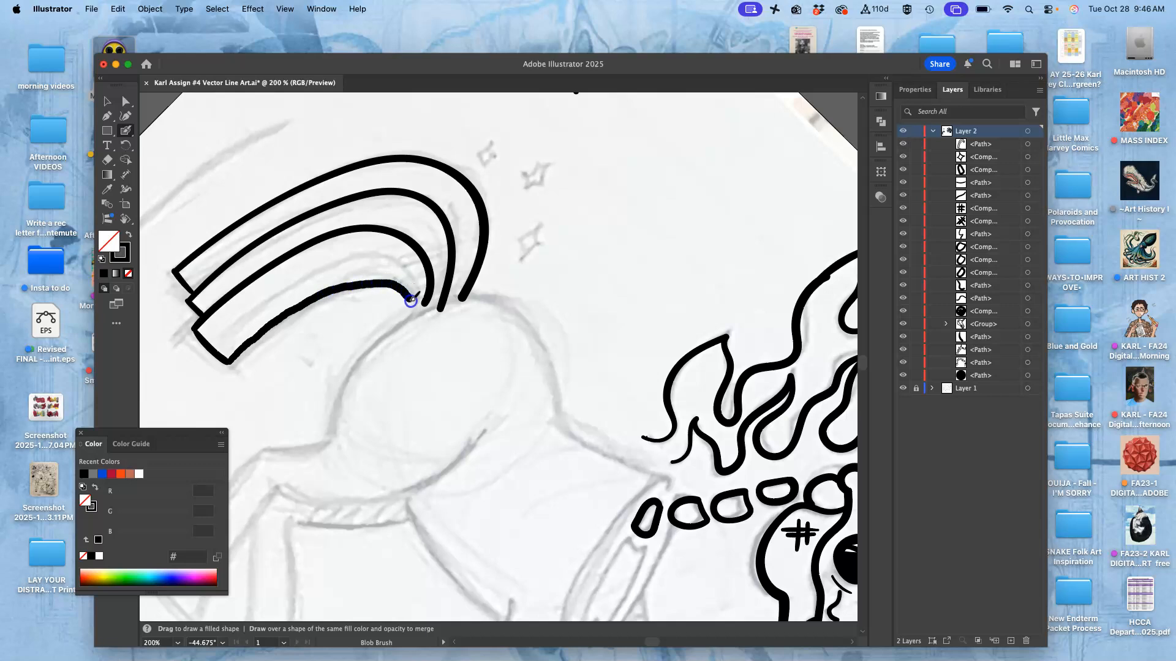
left_click_drag(414, 314, 413, 314)
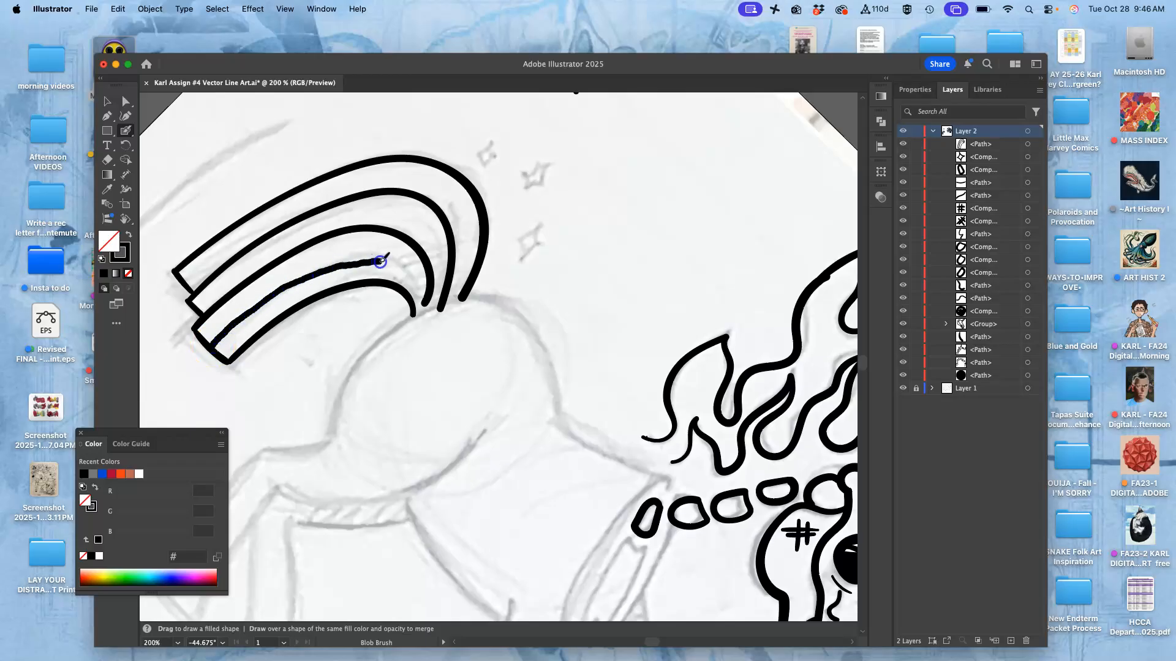
left_click_drag(425, 302, 425, 303)
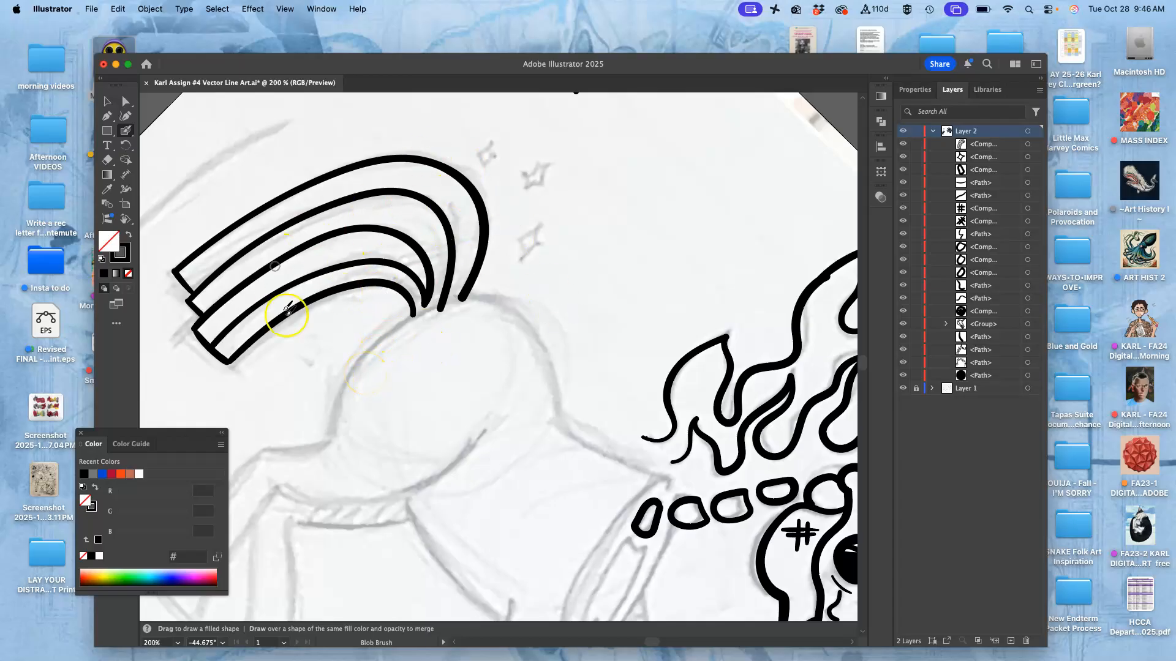
Step: Zoom in to 600% on the tail's free end and examine how the inked strand lines meet its edges
key("super+equal")
key("super+equal")
key("super+equal")
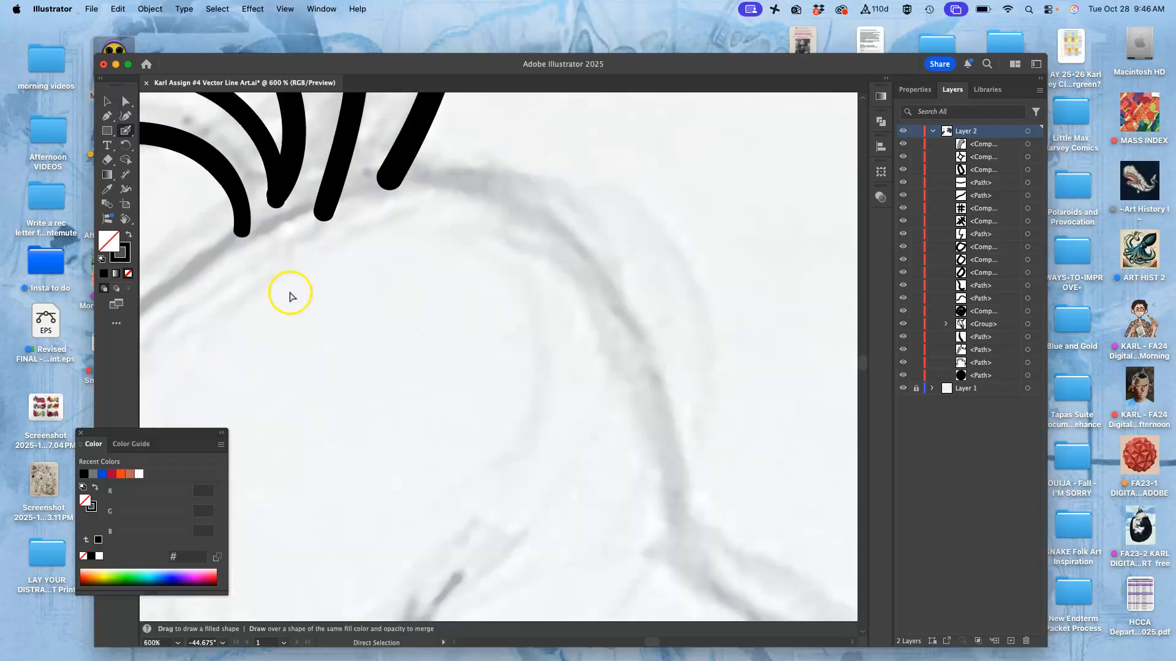
left_click_drag(282, 267, 527, 475)
left_click_drag(310, 328, 649, 198)
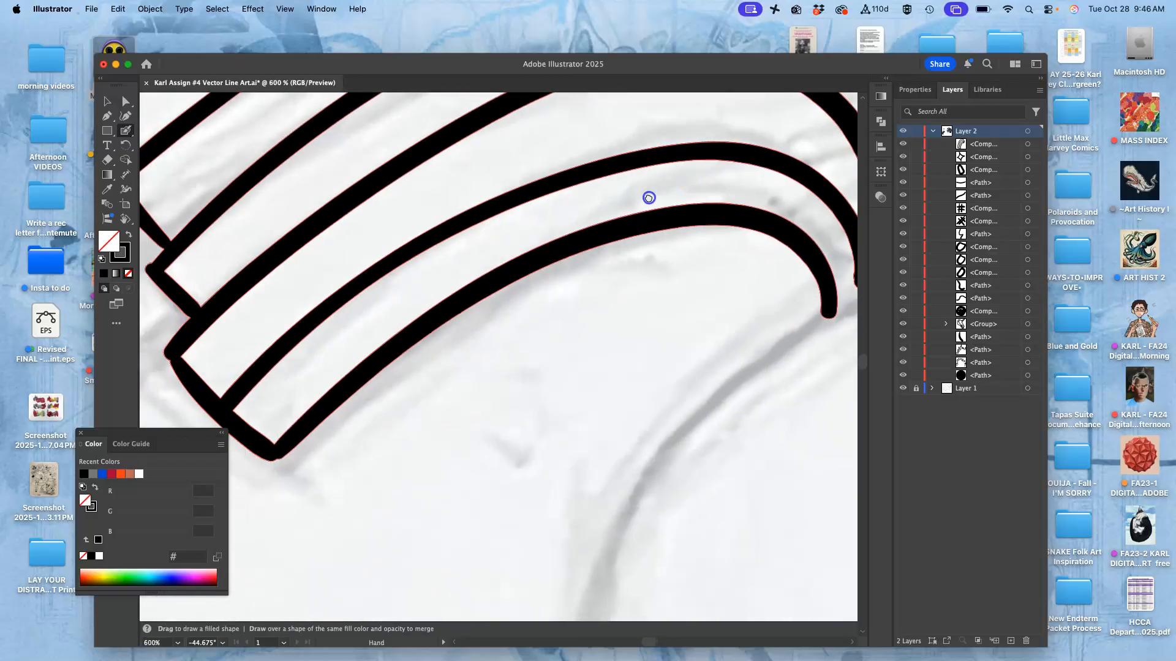
left_click_drag(189, 328, 303, 258)
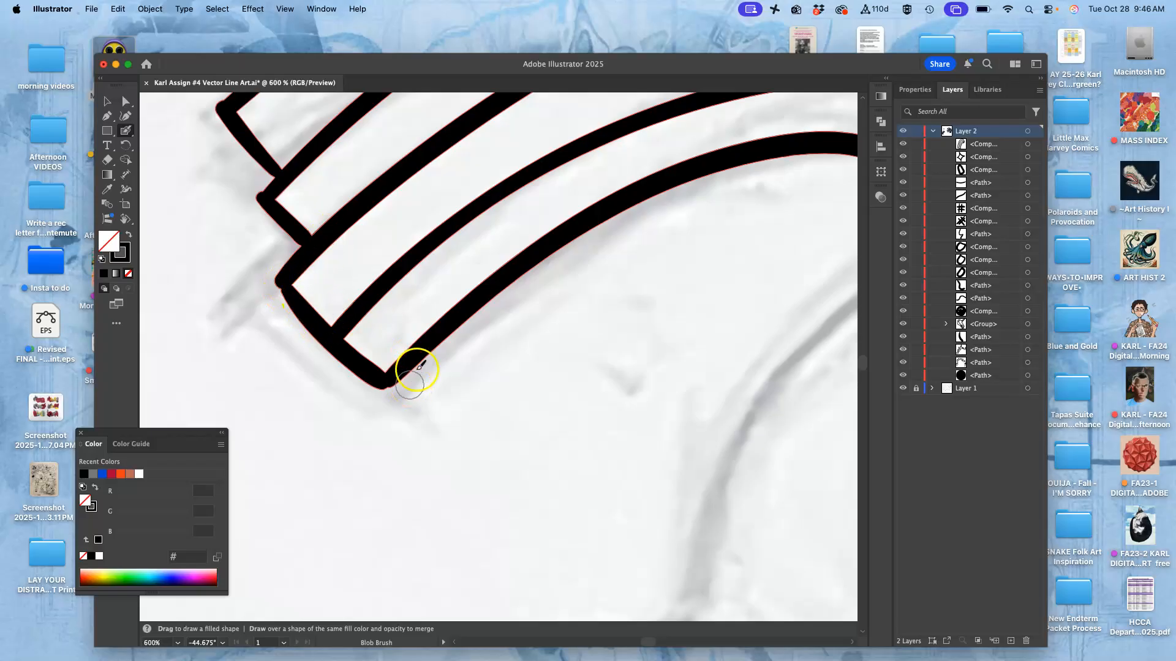
key("super+minus")
key("super+minus")
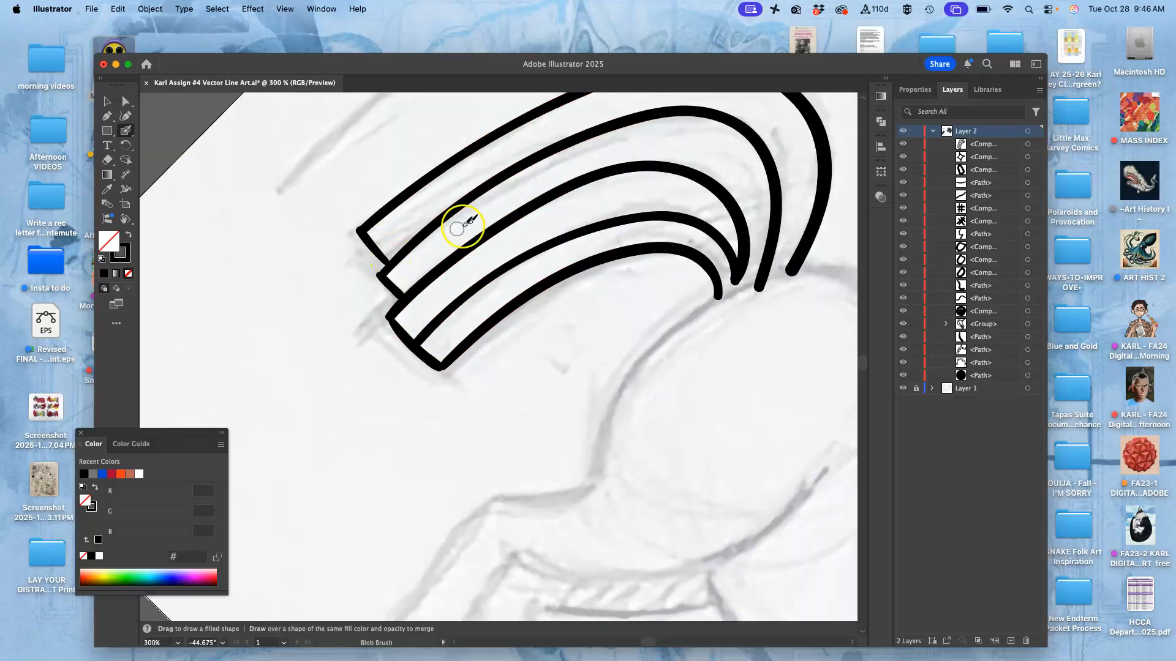
left_click_drag(525, 260, 389, 320)
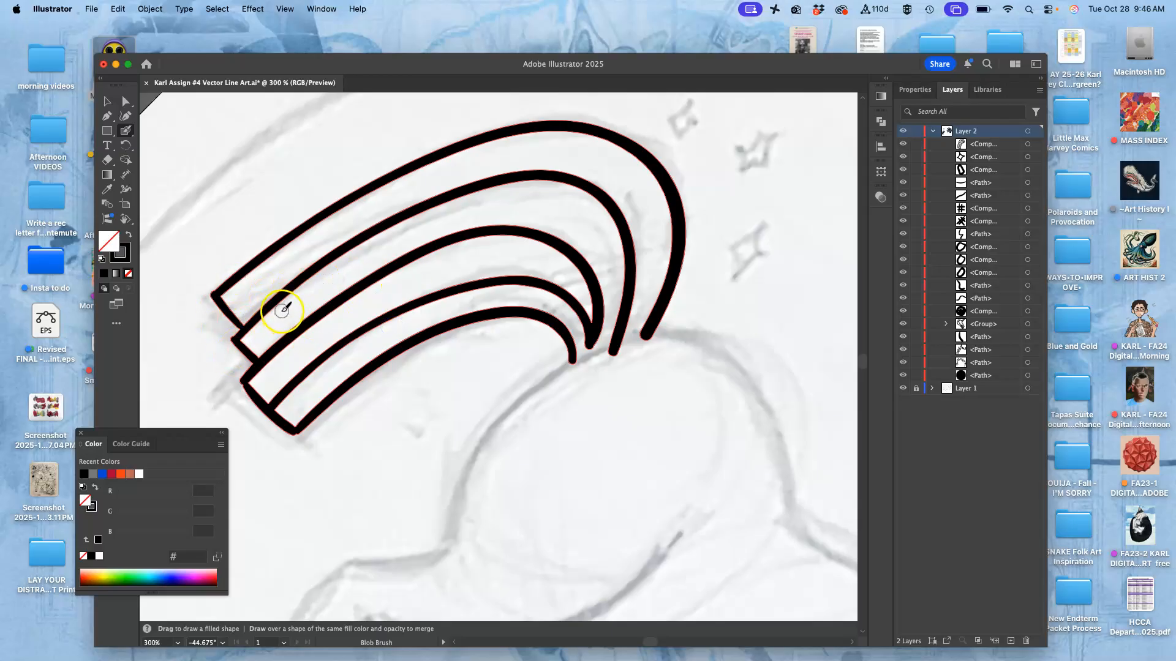
Step: At 200% zoom, ink closed half-round outlines for the two hind hooves, redrawing the first one after undoing it
left_click_drag(512, 275, 294, 207)
left_click_drag(435, 312, 317, 140)
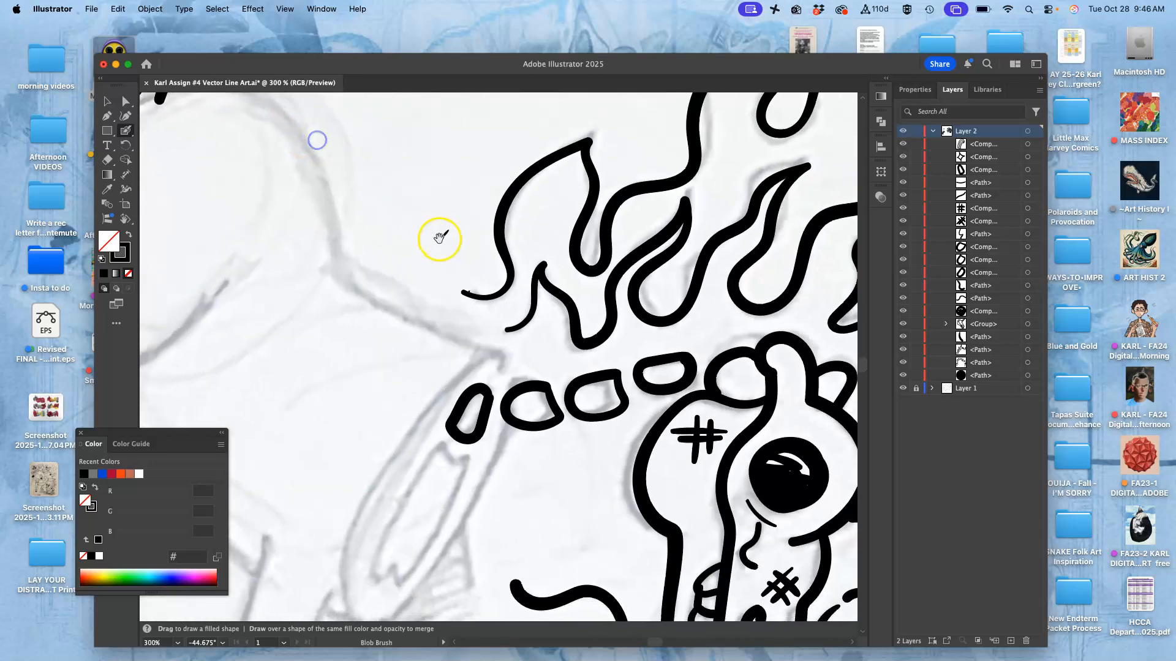
key("super+minus")
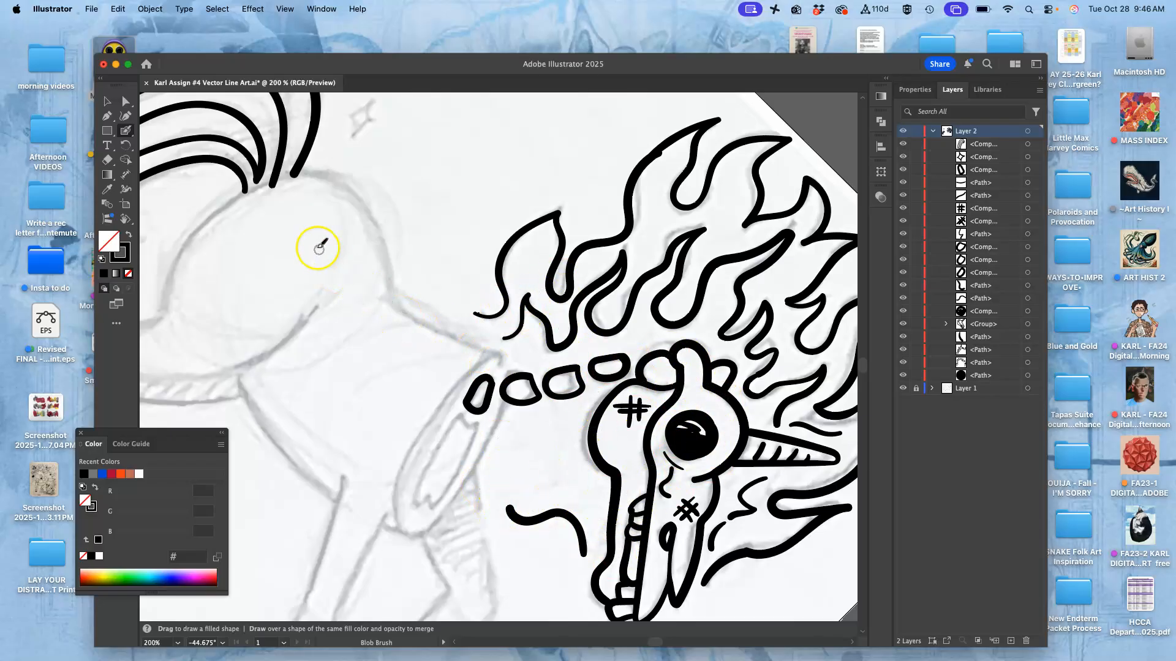
mouse_move(359, 255)
left_mouse_down()
mouse_move(572, 229)
mouse_move(627, 236)
left_mouse_up()
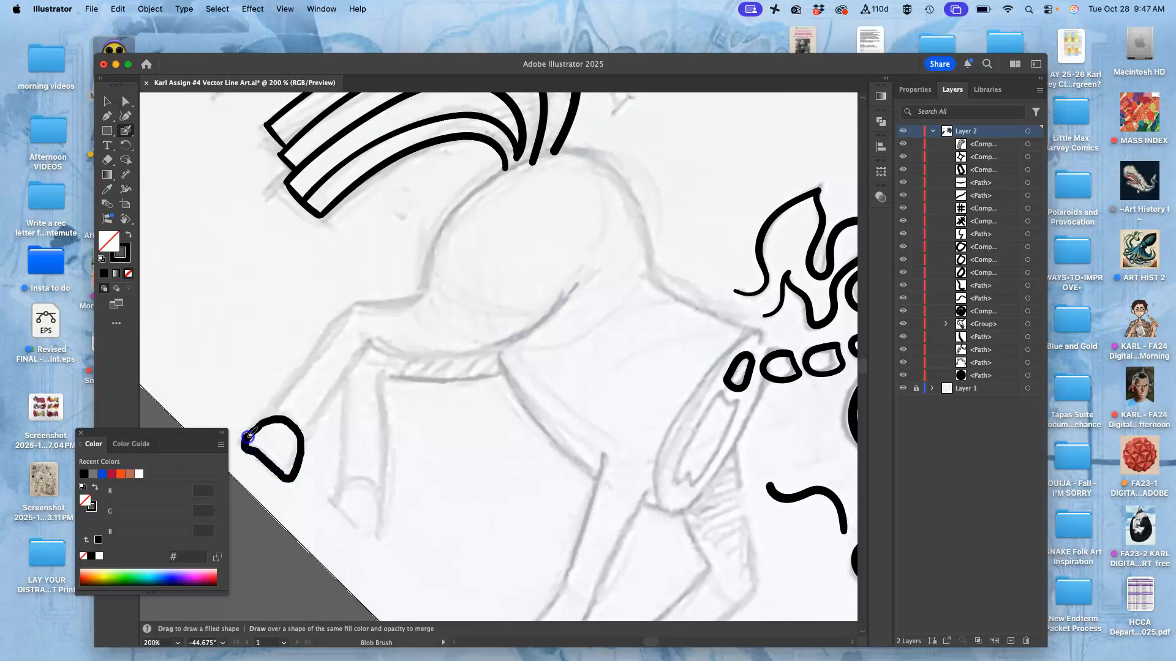
left_click_drag(247, 437, 250, 433)
key("super+z")
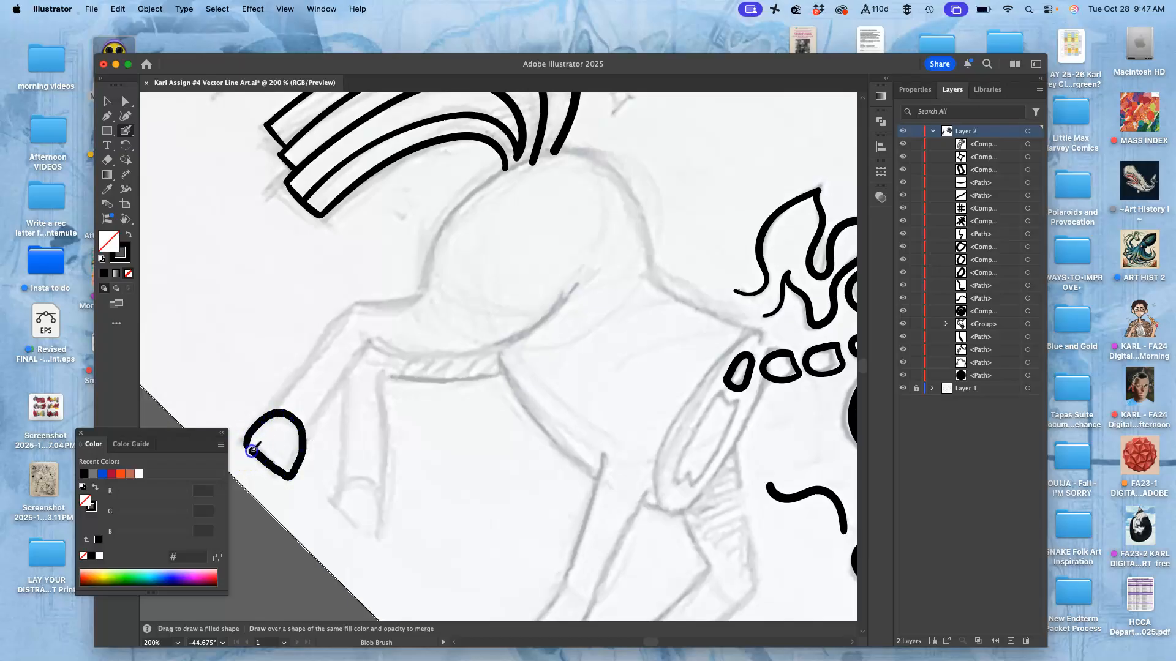
left_click_drag(251, 450, 247, 445)
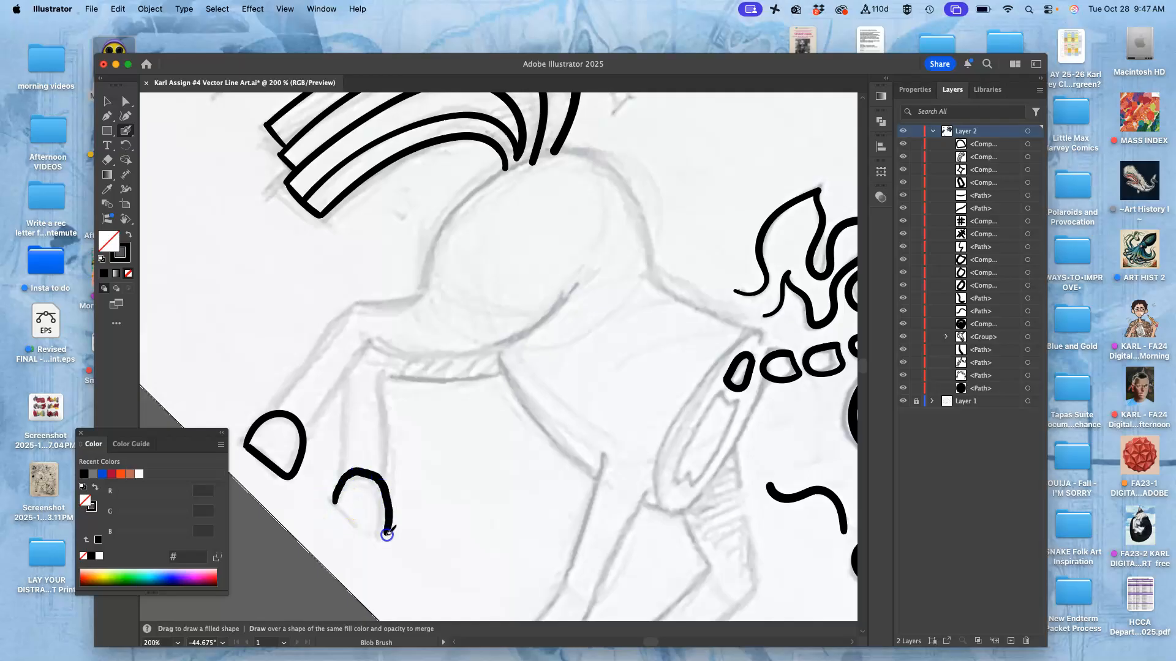
left_click_drag(336, 502, 332, 503)
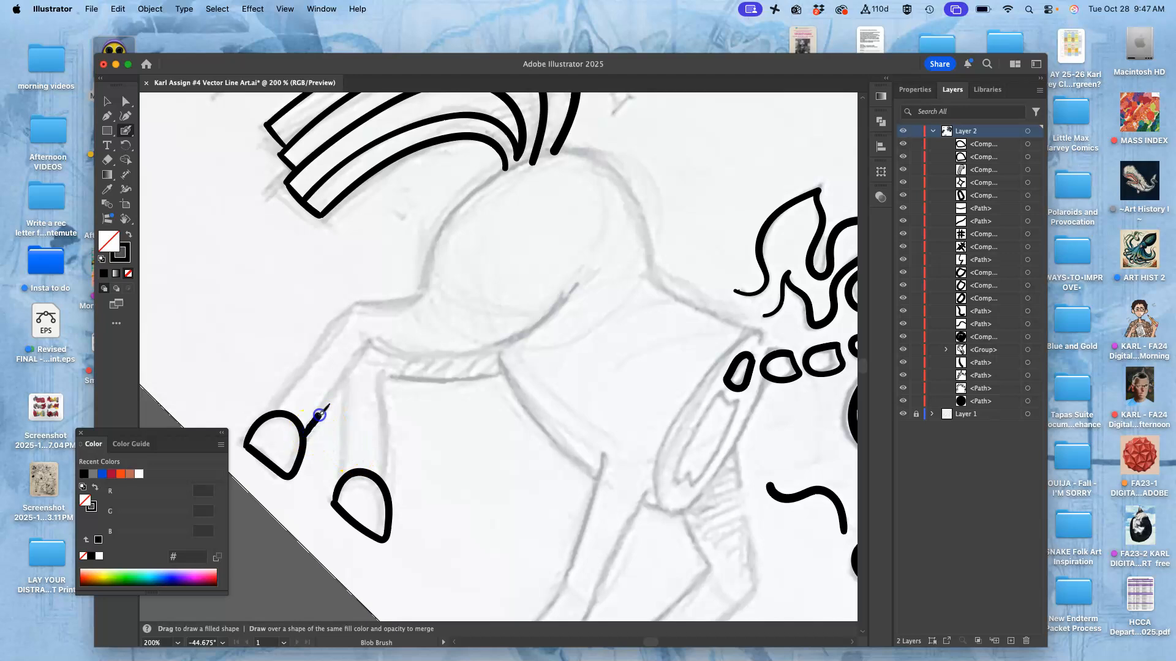
Step: Ink the near hind leg's lower line from the hoof up into the thigh, and its outer contour over the rump to the back
mouse_move(437, 353)
left_mouse_down()
mouse_move(498, 348)
mouse_move(572, 286)
left_mouse_up()
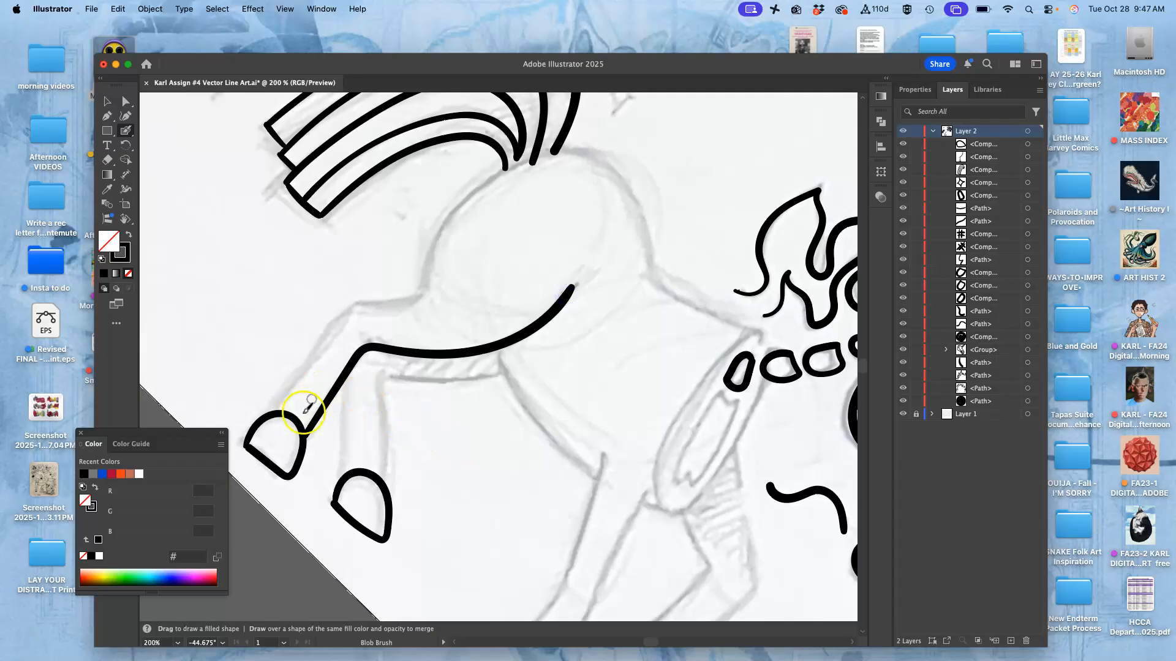
left_click_drag(275, 408, 336, 331)
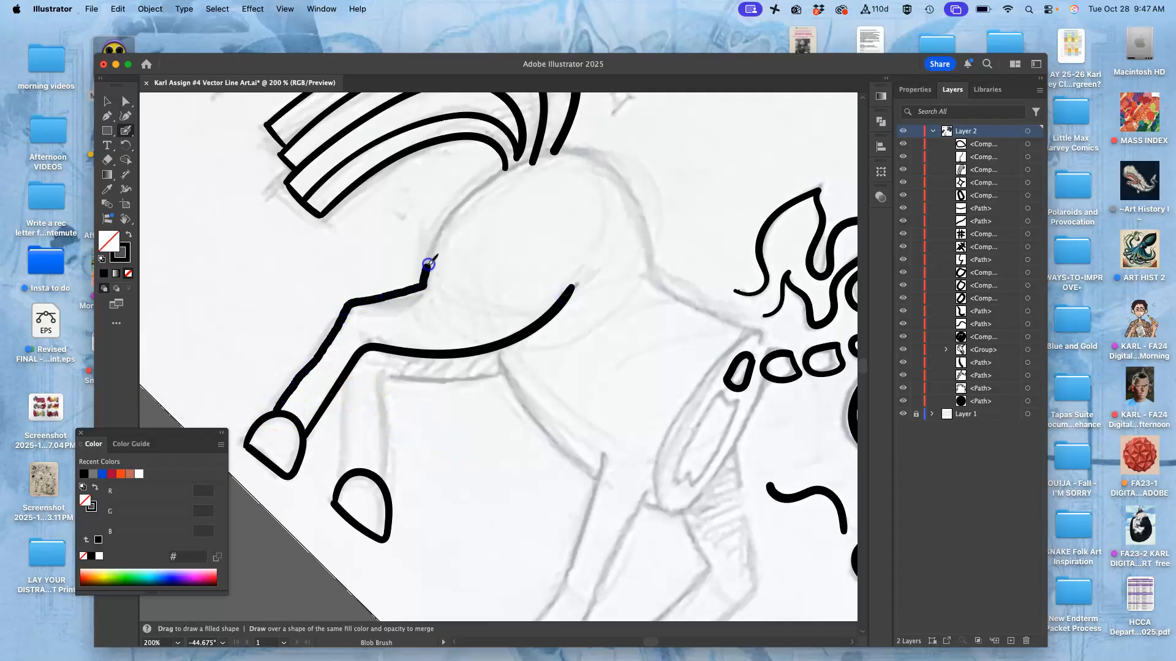
left_click_drag(428, 264, 460, 213)
mouse_move(509, 172)
left_mouse_down()
mouse_move(570, 147)
mouse_move(595, 151)
mouse_move(622, 175)
mouse_move(646, 270)
left_mouse_up()
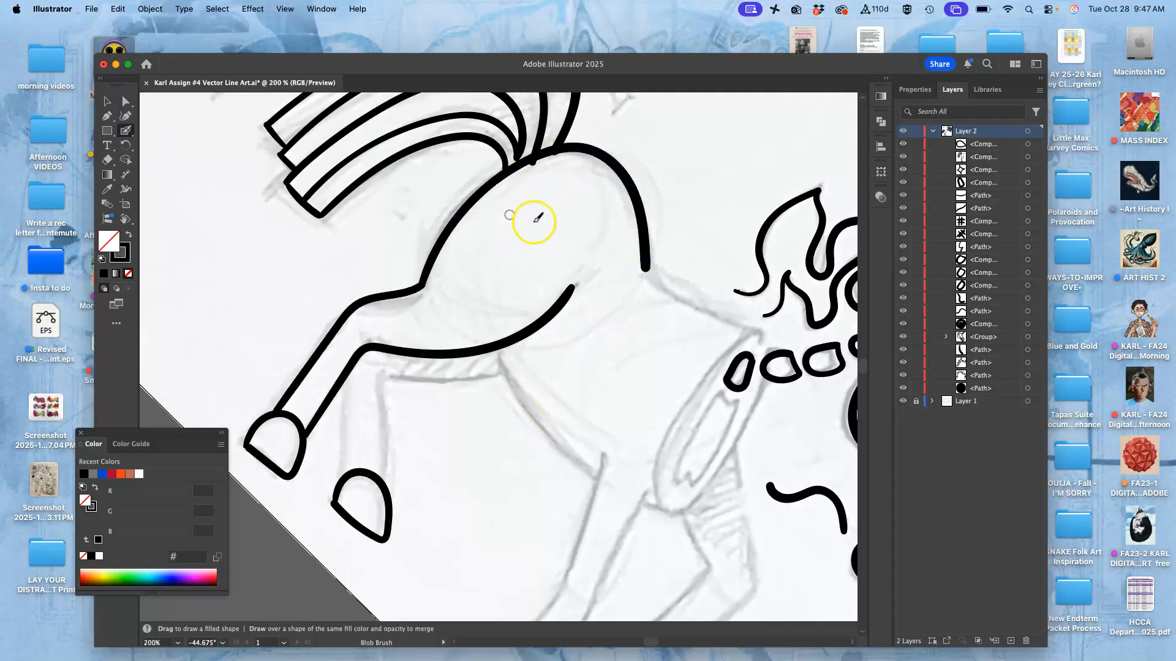
Step: Ink both sides of the far hind leg down to its hoof, including the short belly line leading to it
left_click_drag(346, 375, 352, 473)
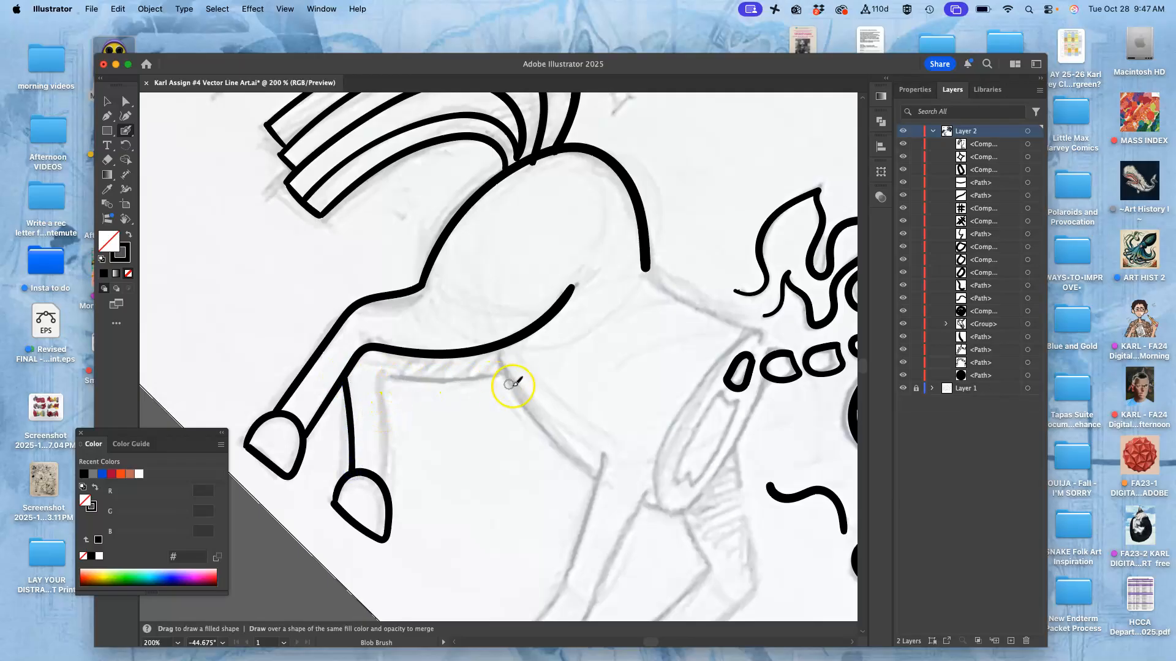
left_click_drag(508, 376, 461, 379)
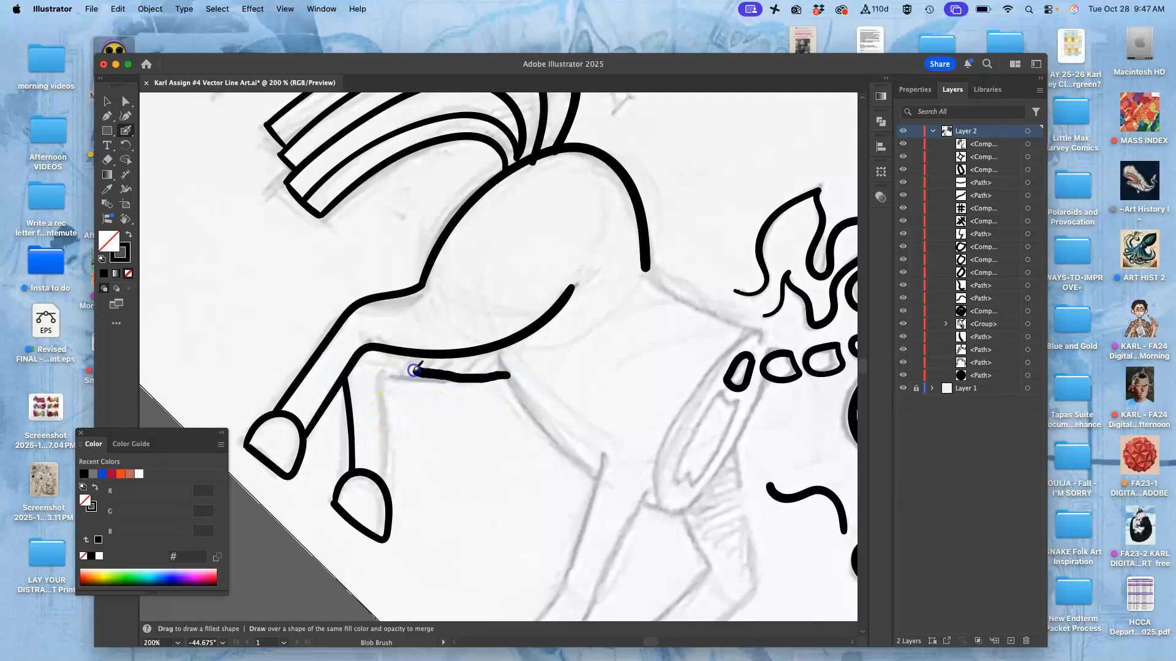
left_click_drag(386, 385, 386, 485)
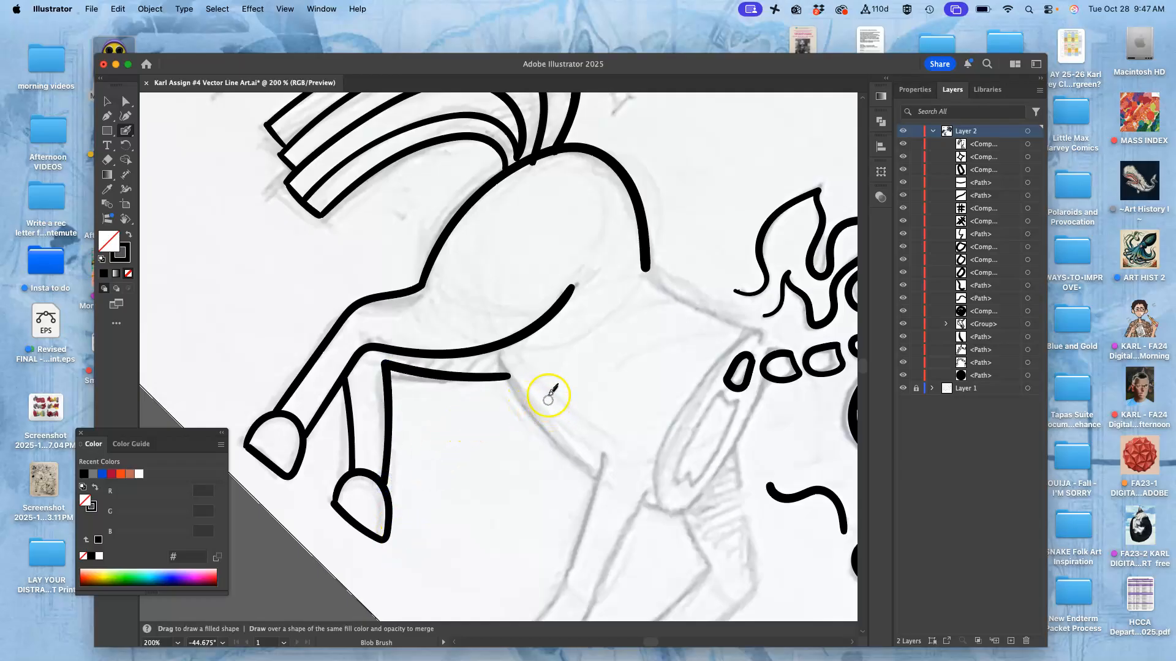
Step: Ink the chest line from the belly down to the front leg, and extend the back line from the rump to the neck base
key("space")
mouse_move(557, 373)
left_mouse_down()
mouse_move(378, 318)
mouse_move(370, 285)
left_mouse_up()
left_click_drag(288, 277, 299, 272)
left_click_drag(318, 316, 401, 397)
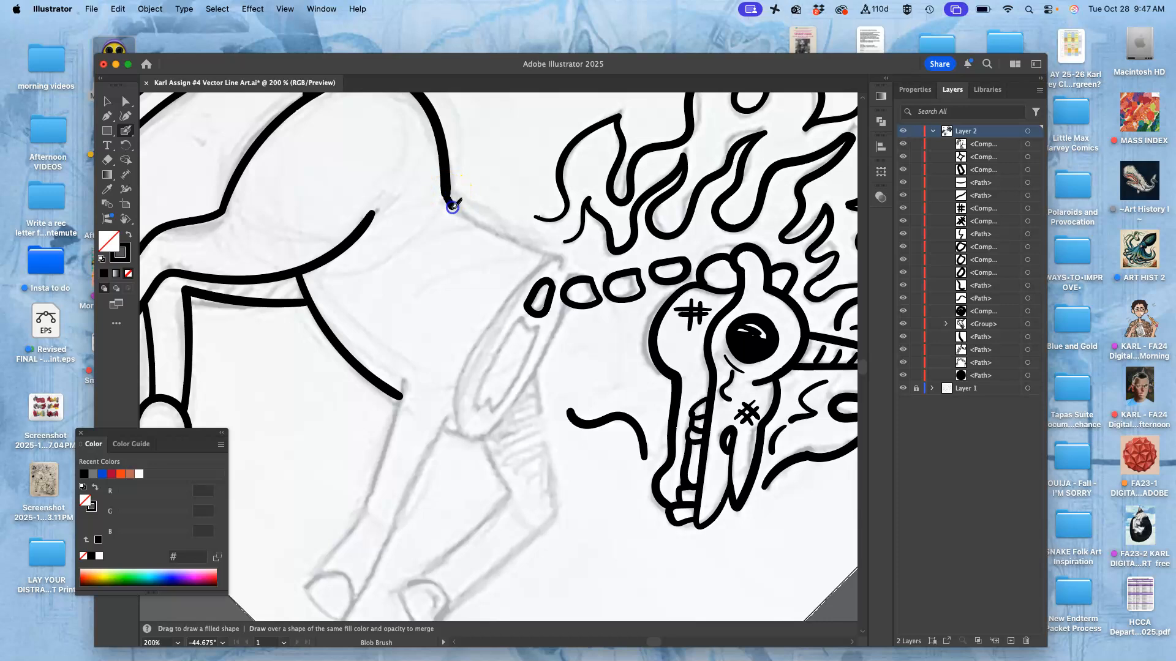
mouse_move(485, 232)
left_mouse_down()
mouse_move(558, 257)
mouse_move(568, 275)
mouse_move(552, 263)
mouse_move(536, 271)
mouse_move(479, 329)
left_mouse_up()
left_click_drag(460, 384, 470, 440)
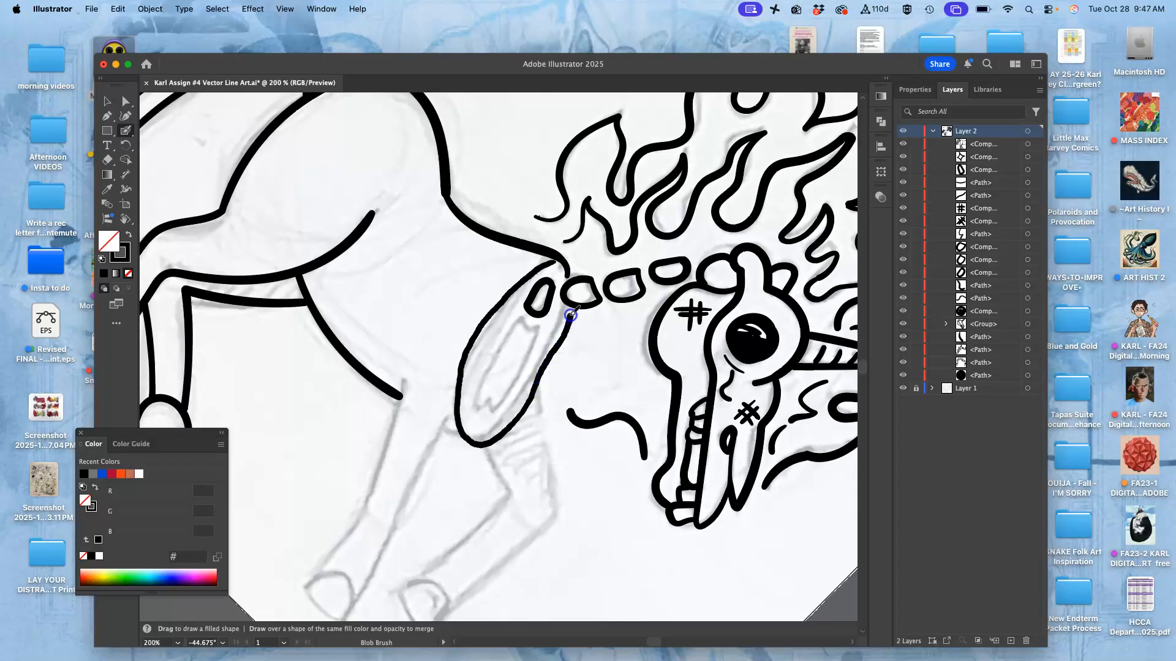
left_click_drag(570, 315, 571, 313)
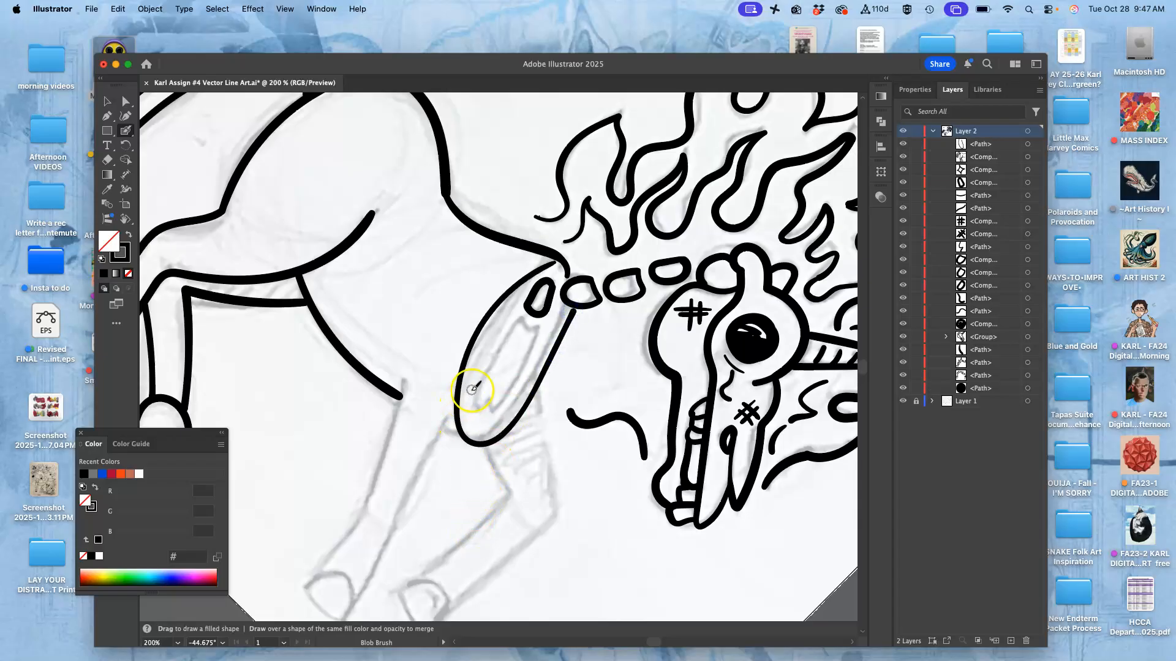
key("super+z")
Step: Ink the long oval opening below the neck vertebrae and the jagged closed shape inside it
mouse_move(552, 260)
left_mouse_down()
mouse_move(485, 316)
mouse_move(464, 353)
left_mouse_up()
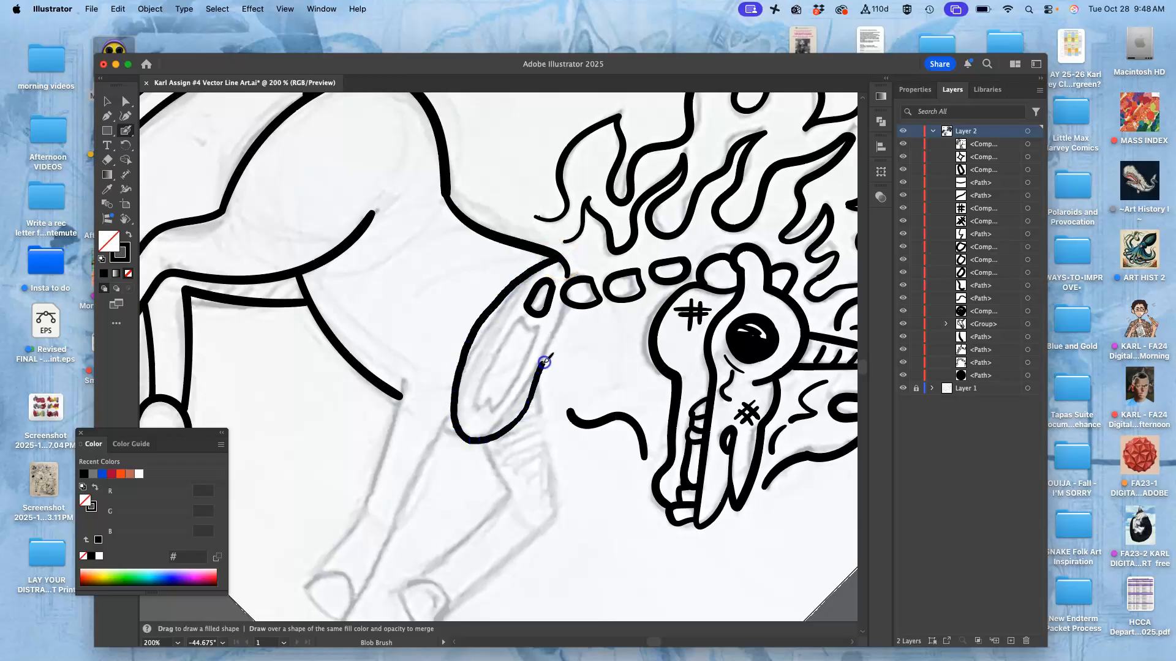
left_click_drag(565, 305, 567, 302)
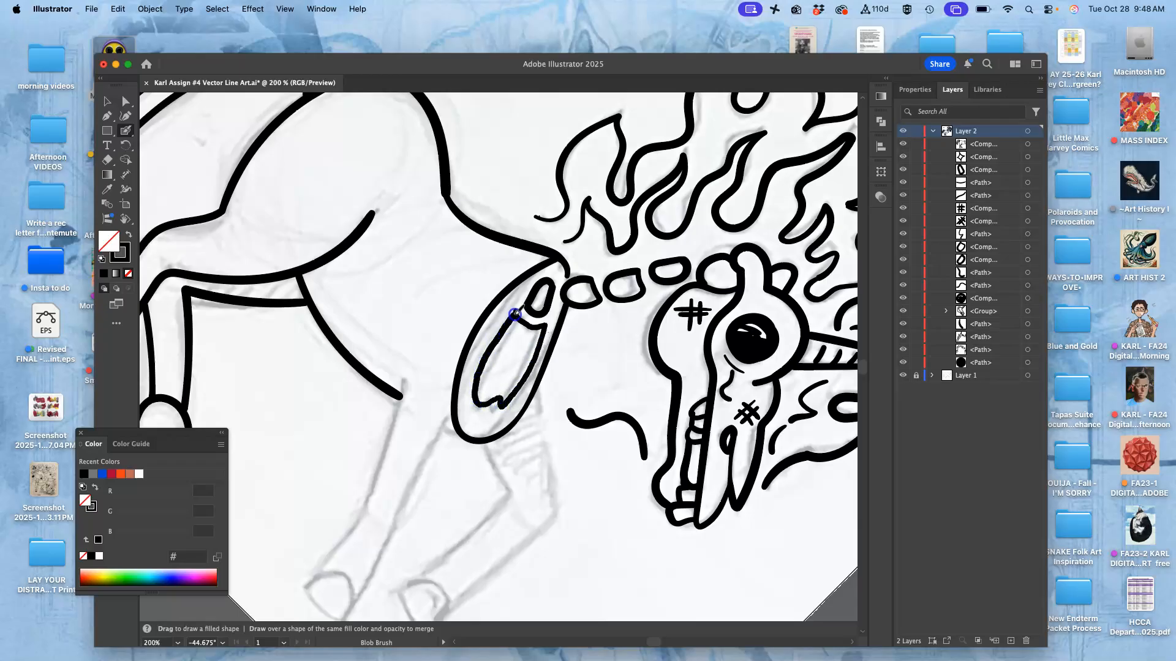
left_click_drag(515, 314, 516, 313)
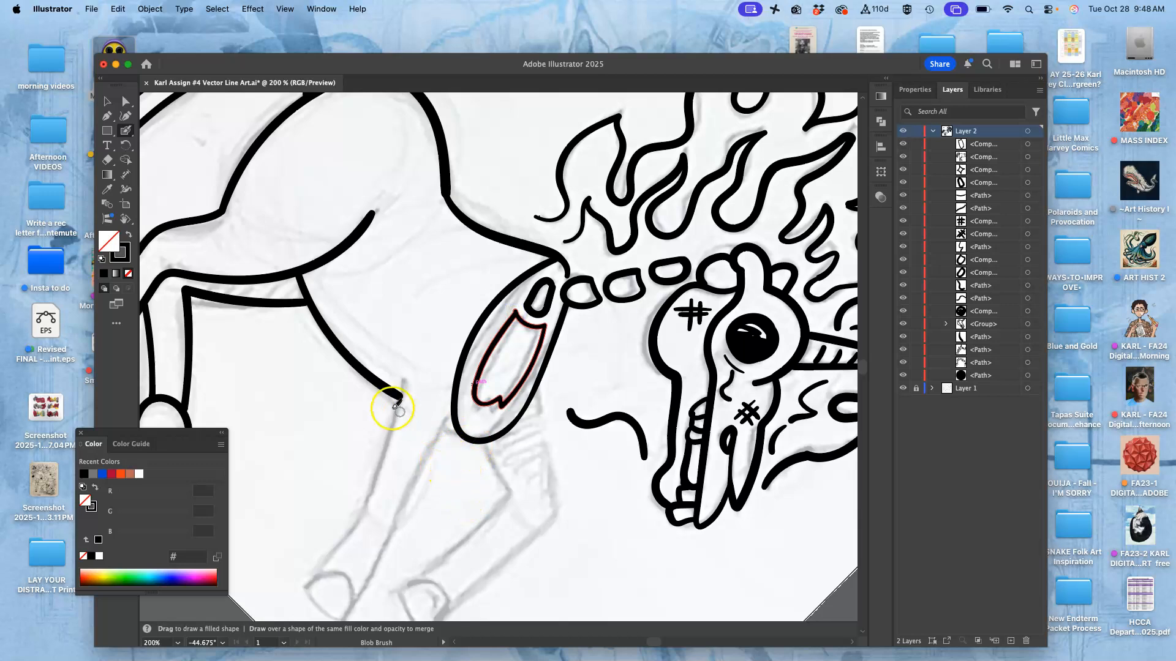
scroll(412, 385, "down", 5)
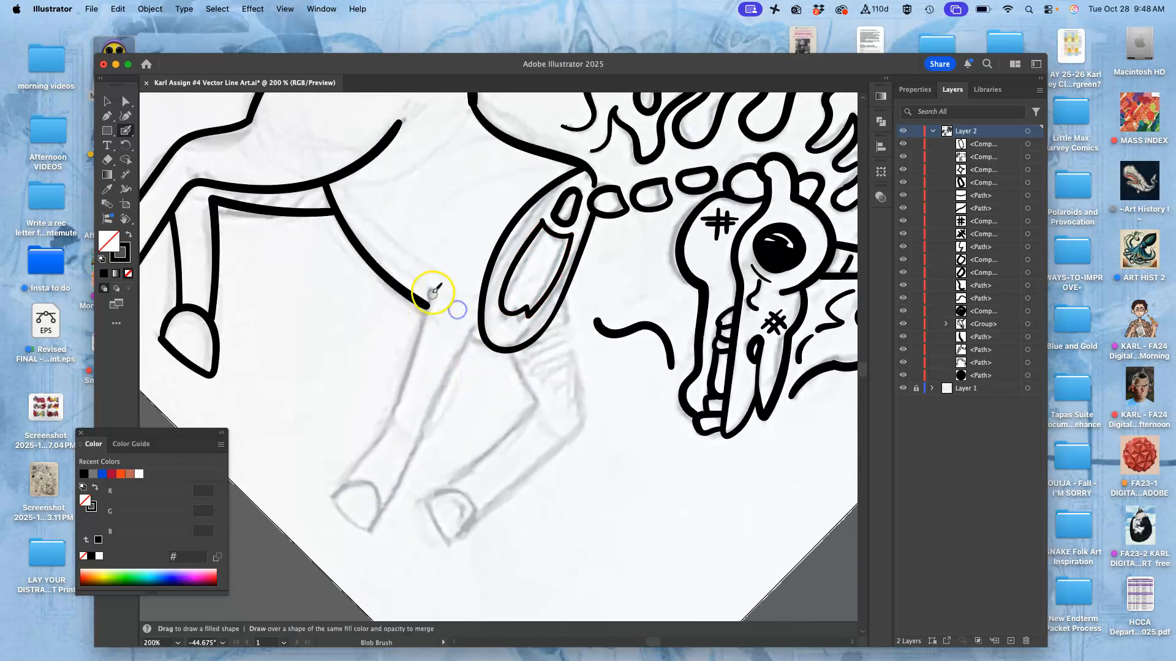
left_click_drag(413, 353, 394, 412)
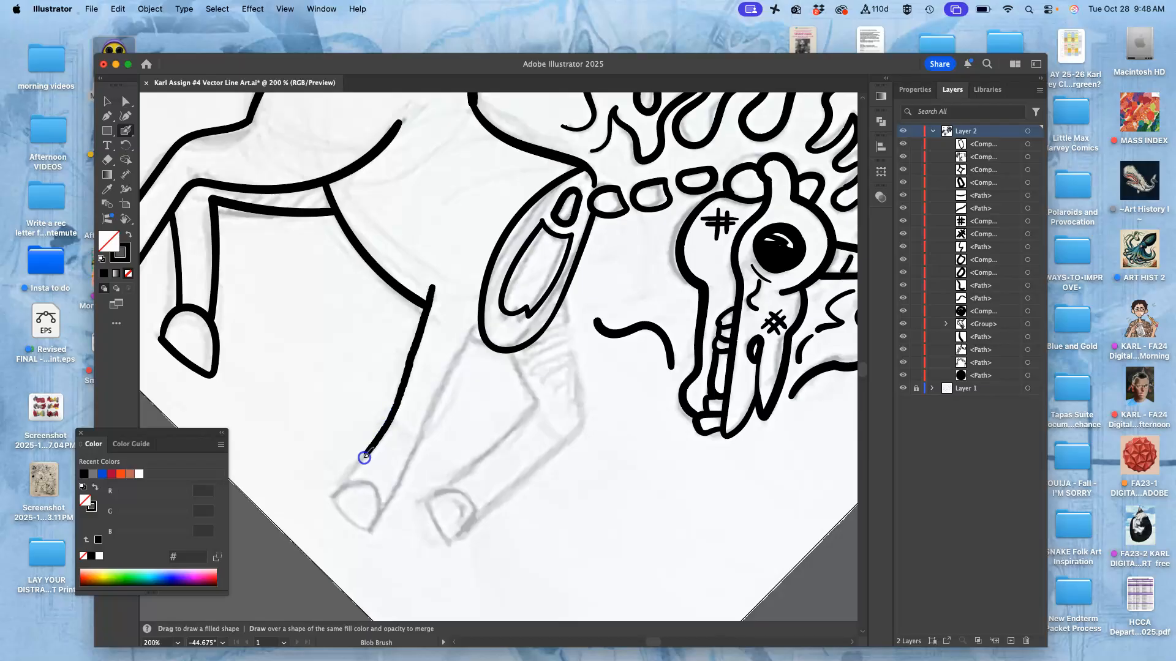
left_click_drag(346, 482, 342, 484)
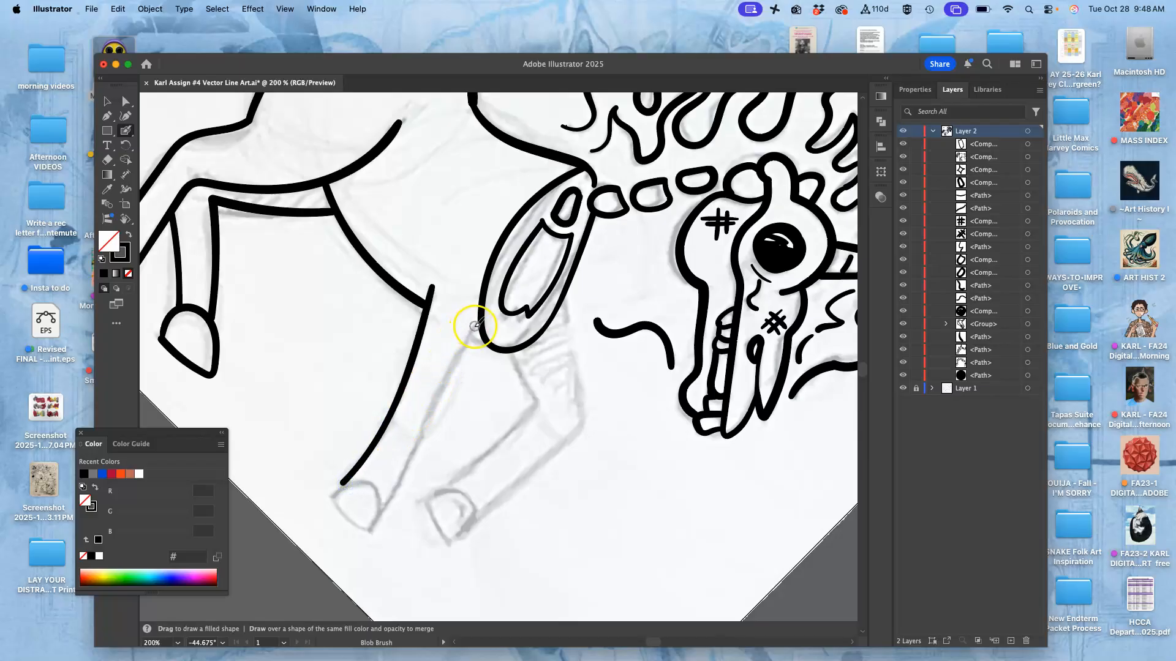
left_click_drag(429, 415, 377, 512)
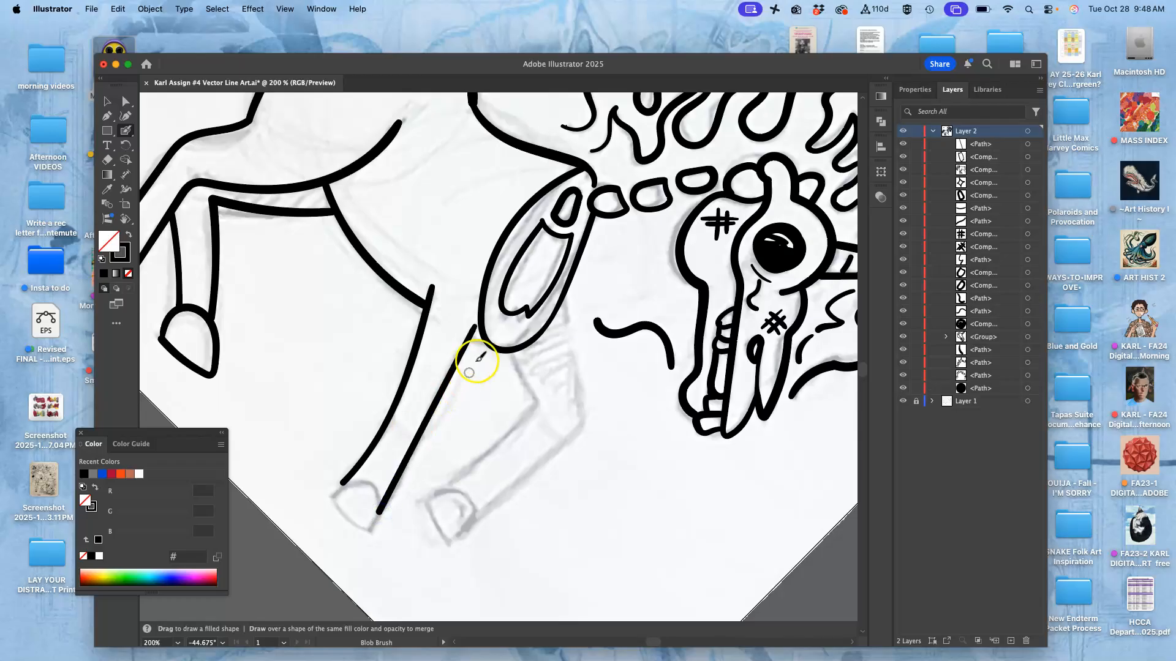
key("super+z")
key("super+z")
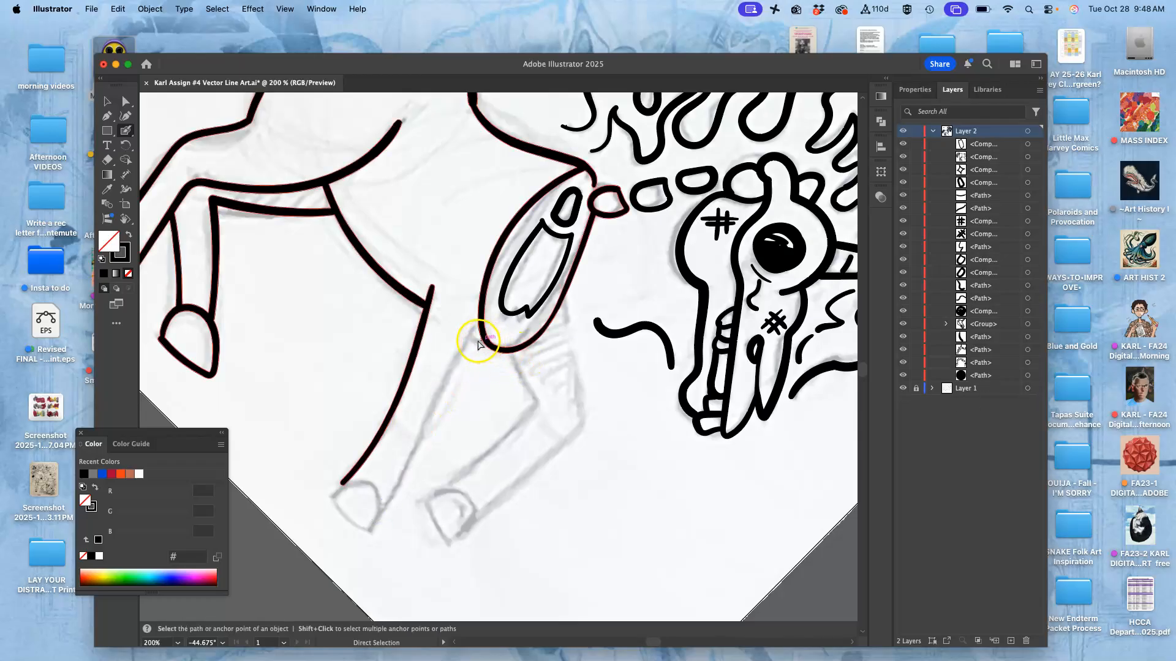
Step: Set the Blob Brush fidelity to the middle of its range, and ink both sides of the standing front leg plus the raised leg's inner line
double_click(126, 130)
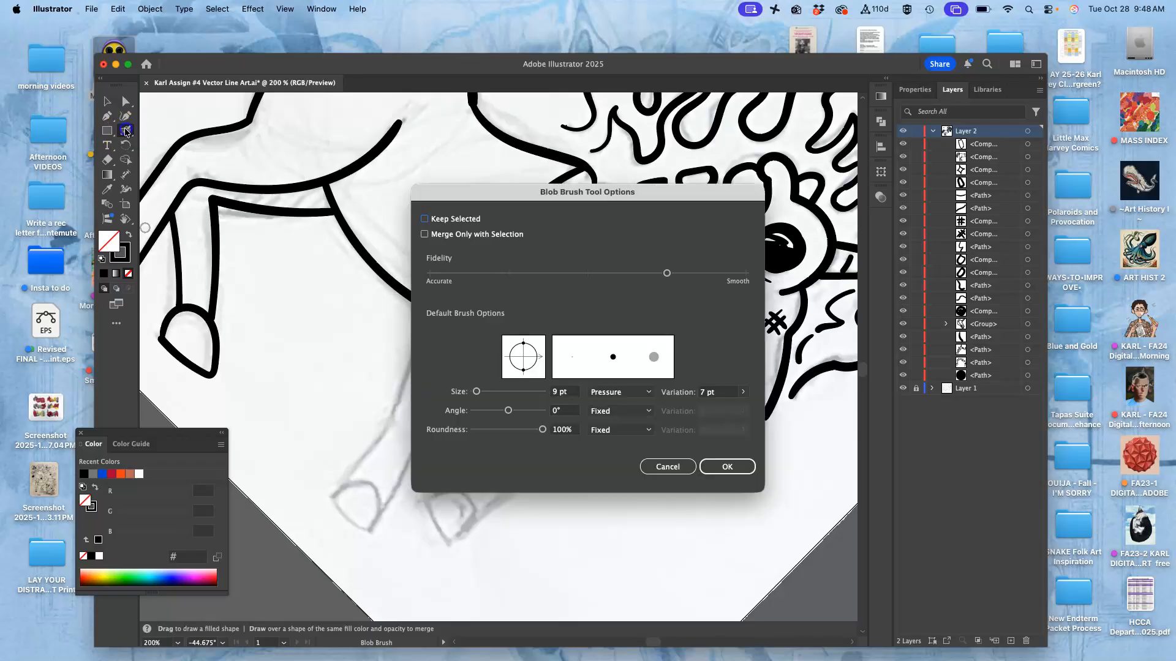
left_click(725, 466)
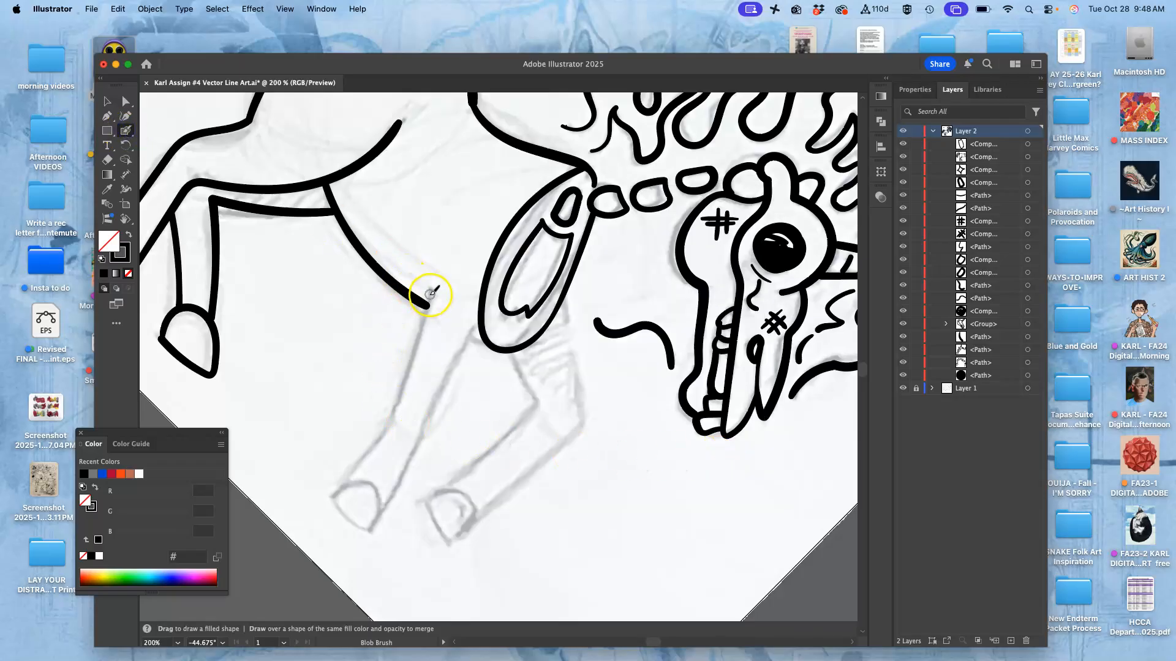
left_click_drag(428, 285, 424, 309)
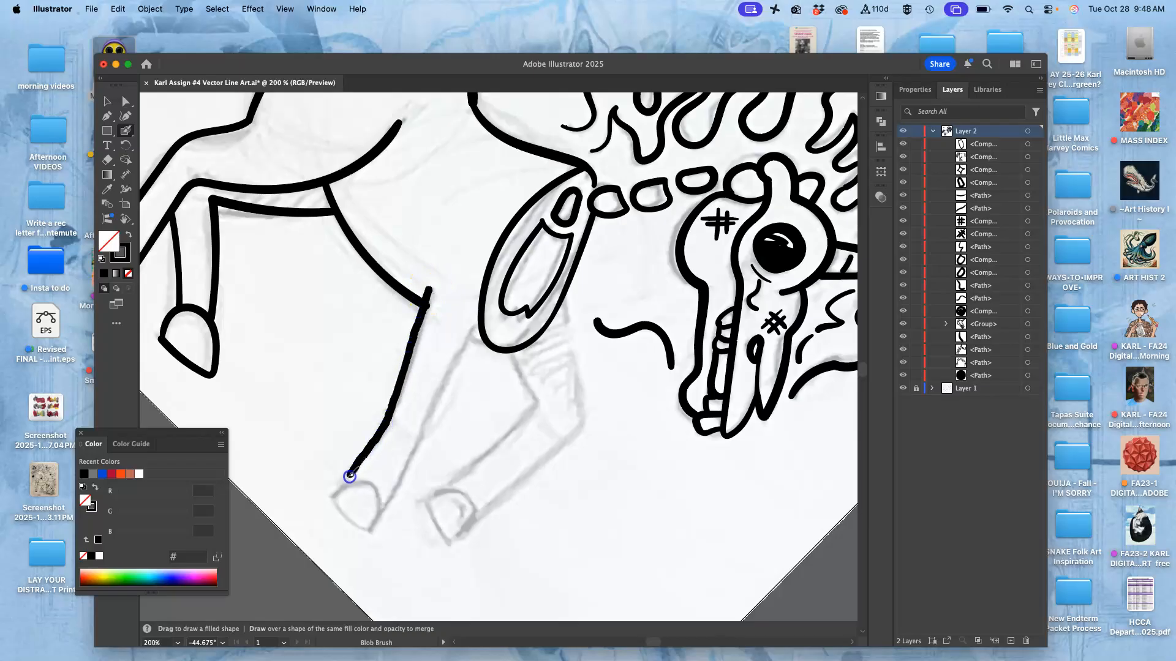
left_click_drag(342, 487, 343, 485)
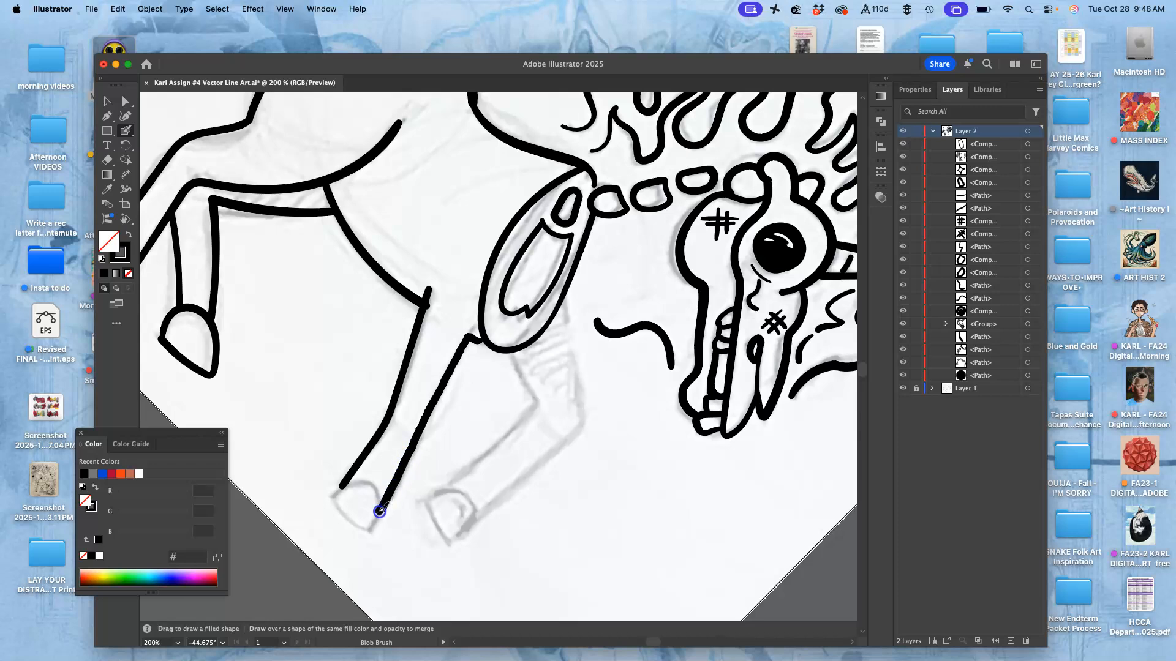
left_click_drag(380, 510, 379, 512)
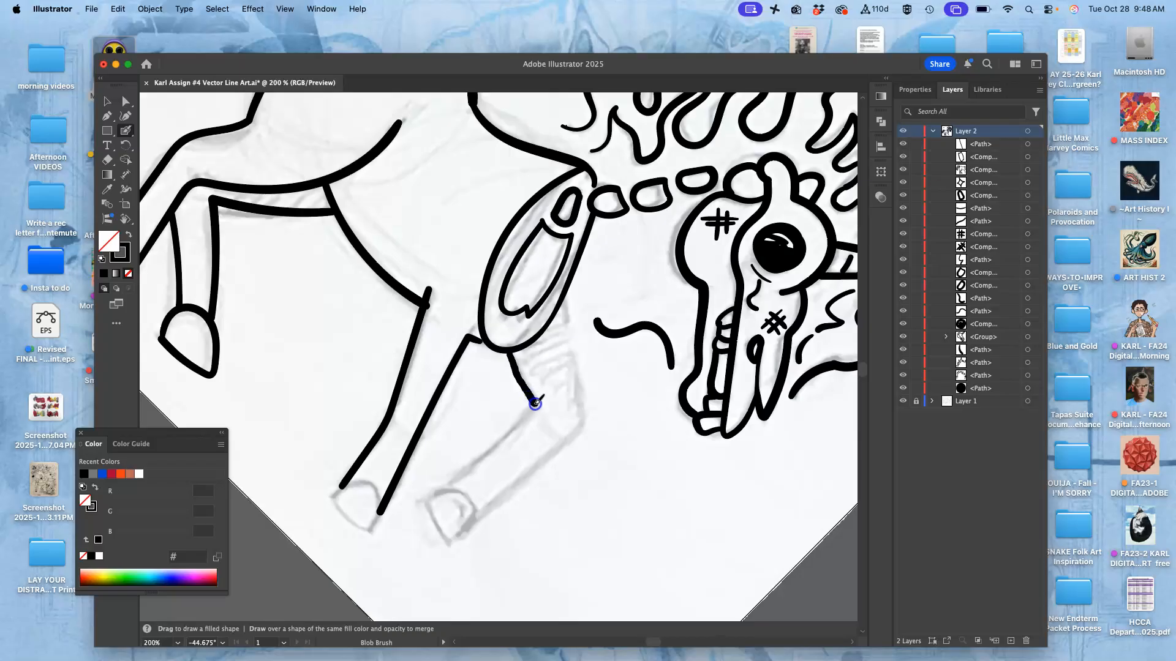
left_click_drag(512, 432, 459, 488)
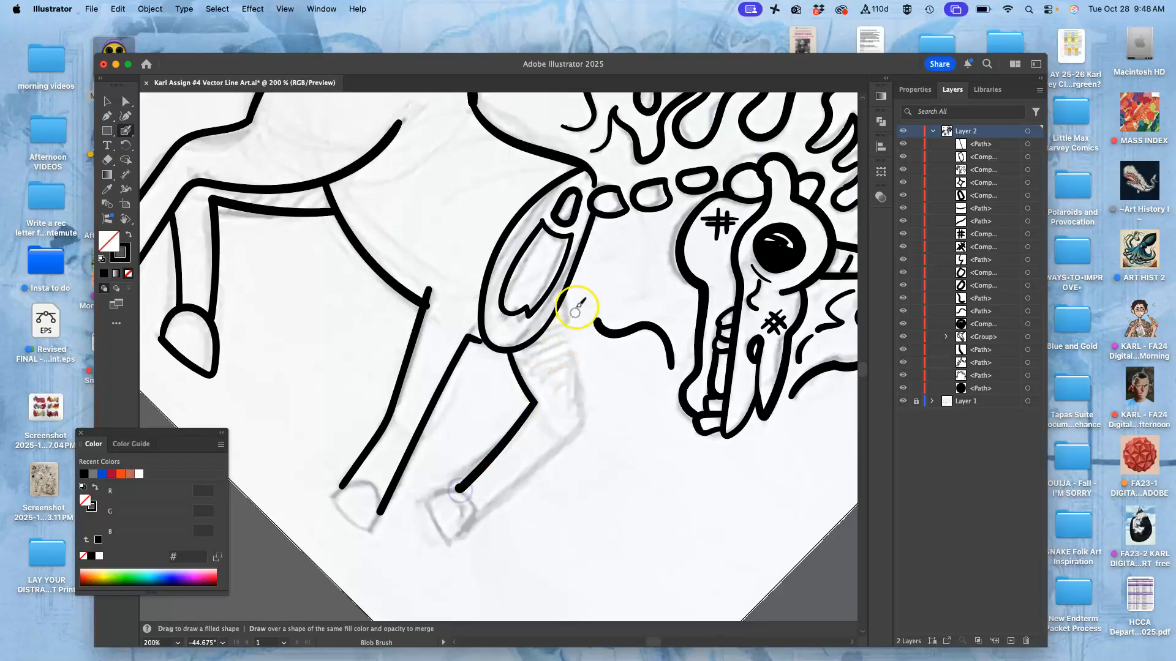
left_click_drag(565, 299, 576, 356)
mouse_move(583, 411)
left_mouse_down()
mouse_move(551, 459)
mouse_move(478, 504)
left_mouse_up()
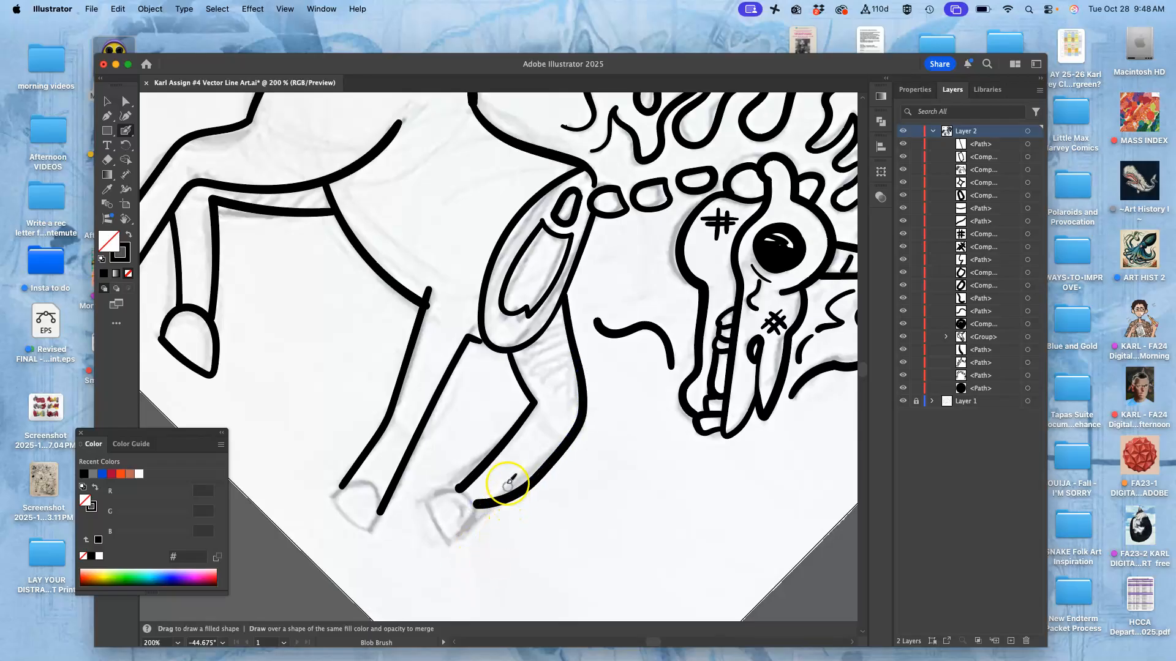
key("super+z")
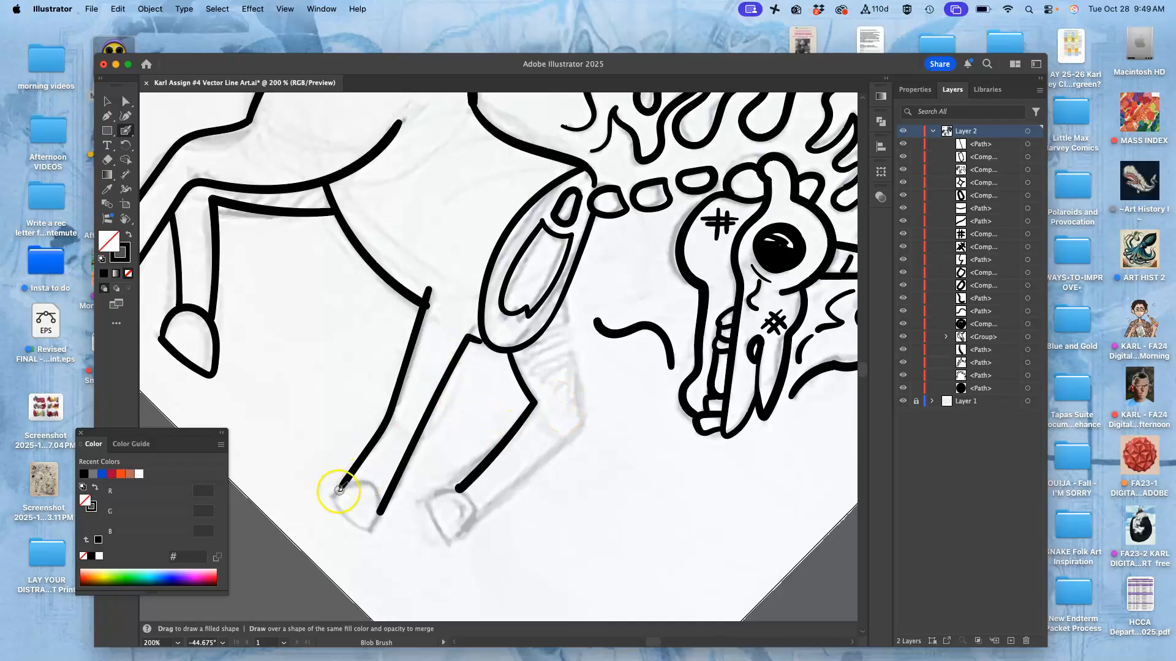
left_click_drag(334, 496, 338, 491)
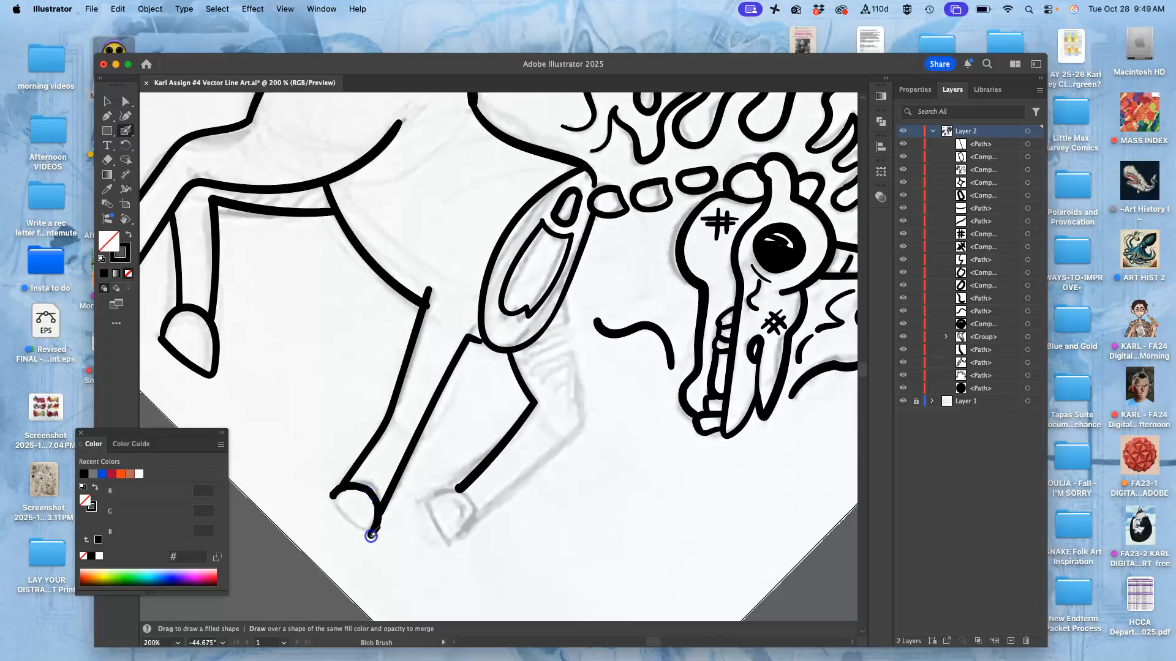
left_click_drag(334, 507, 343, 511)
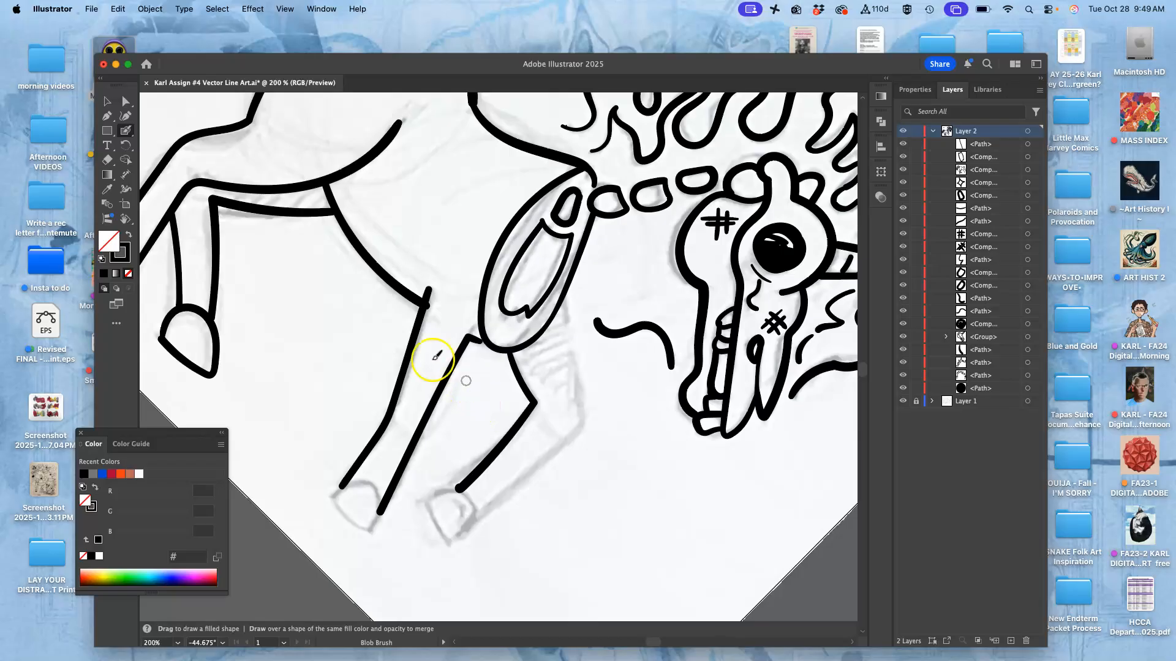
Step: Move the Blob Brush fidelity one notch toward Smooth, reset the canvas rotation to 0°, and ink the hooves of both front legs
double_click(127, 131)
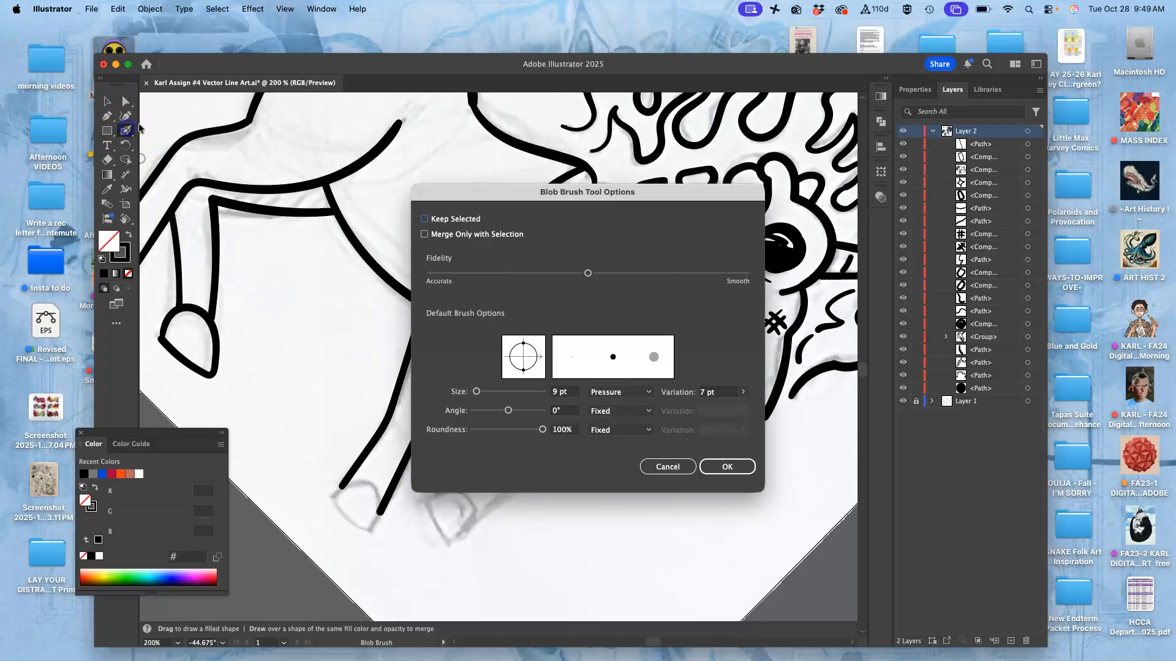
left_click_drag(643, 273, 667, 273)
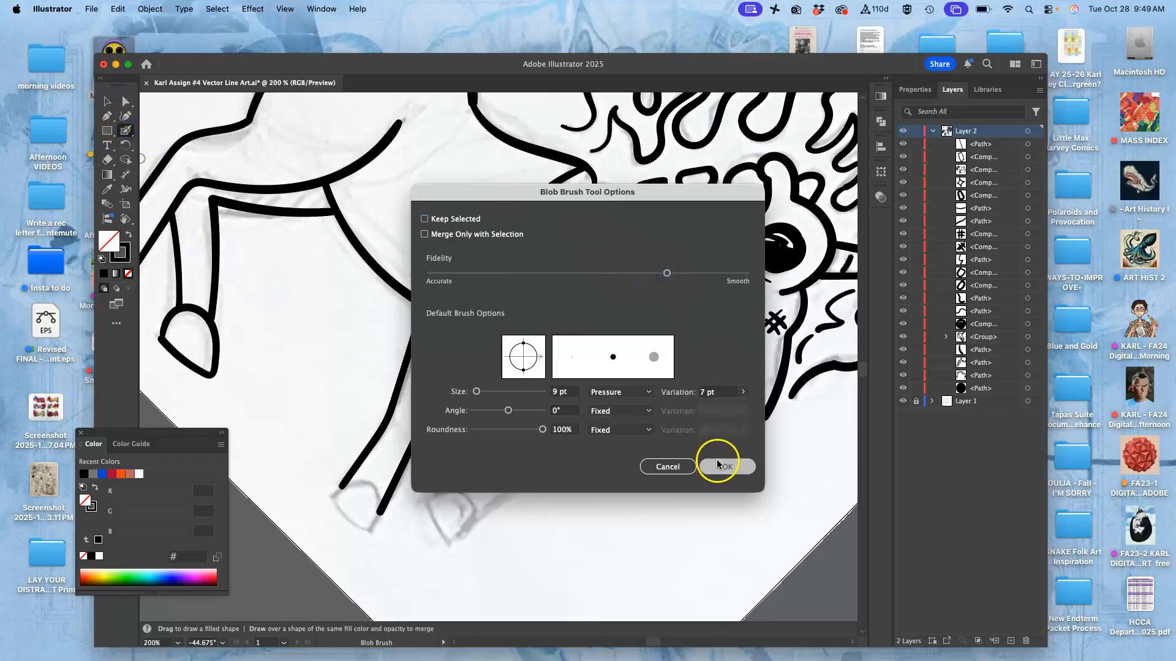
left_click(713, 466)
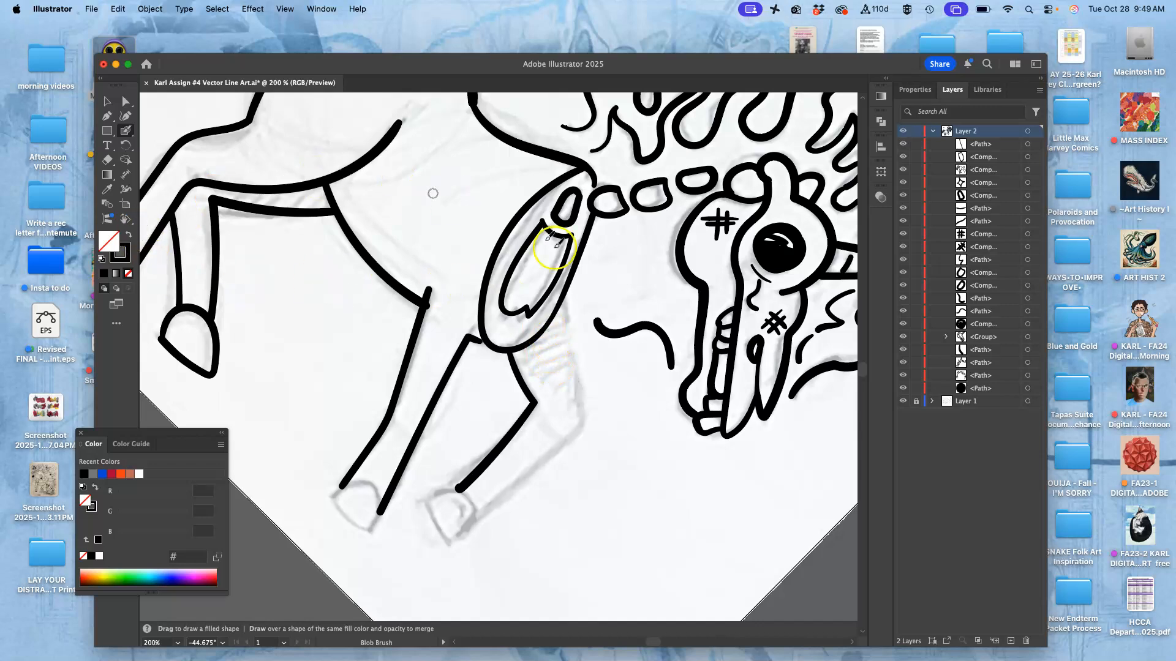
double_click(126, 219)
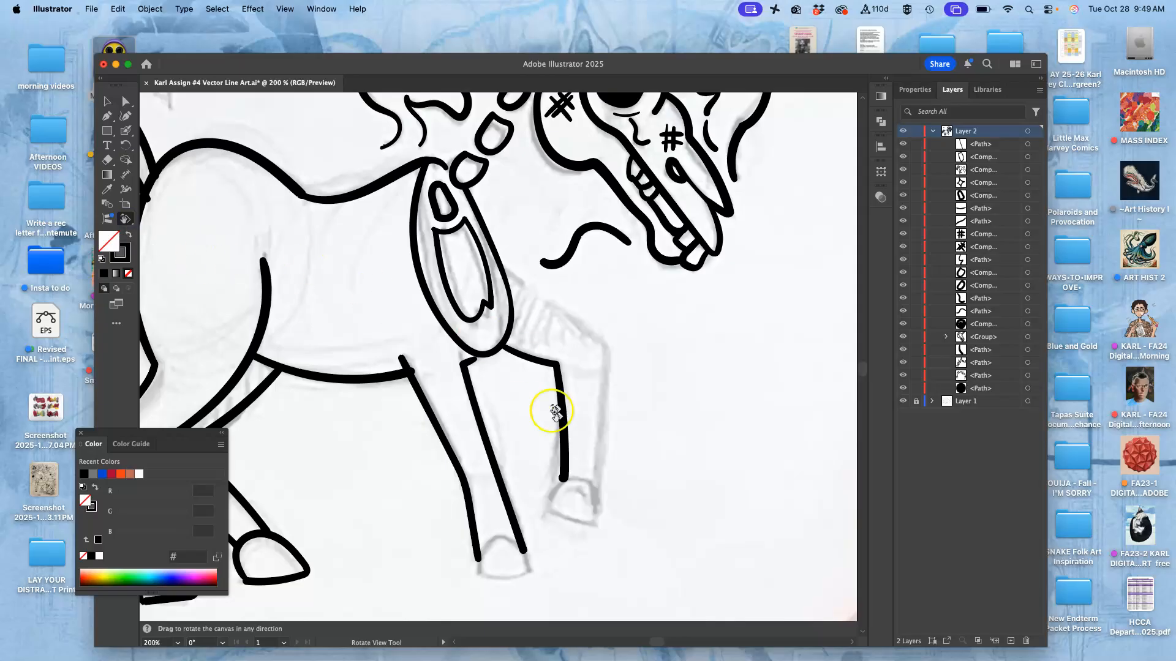
left_click(127, 131)
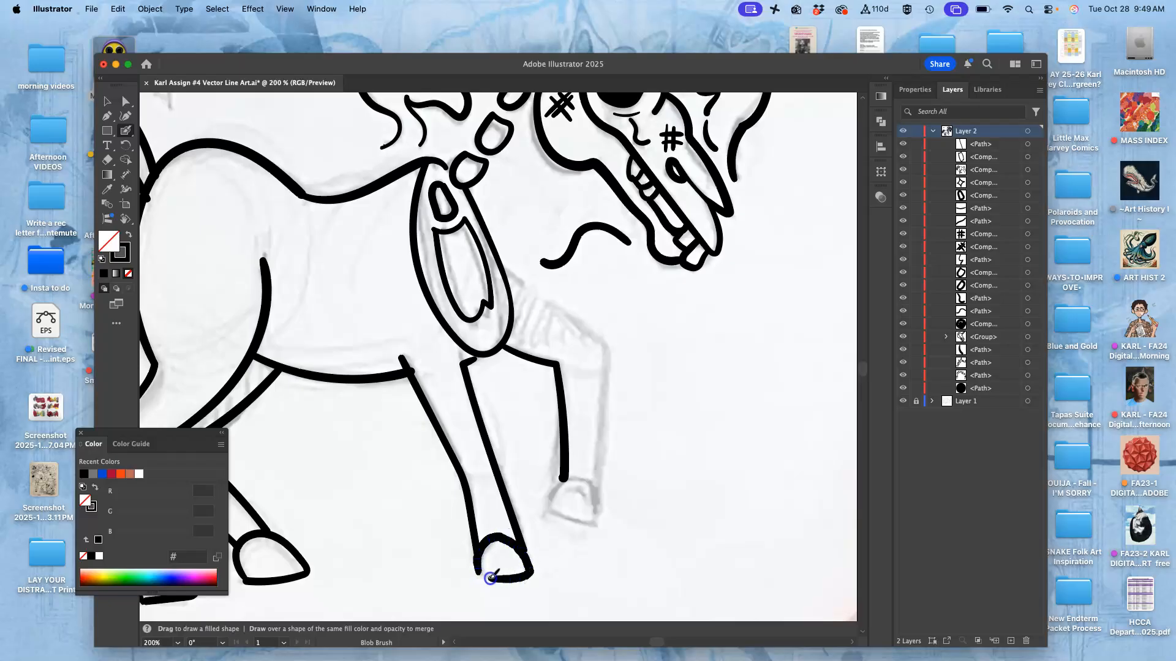
left_click_drag(480, 572, 482, 570)
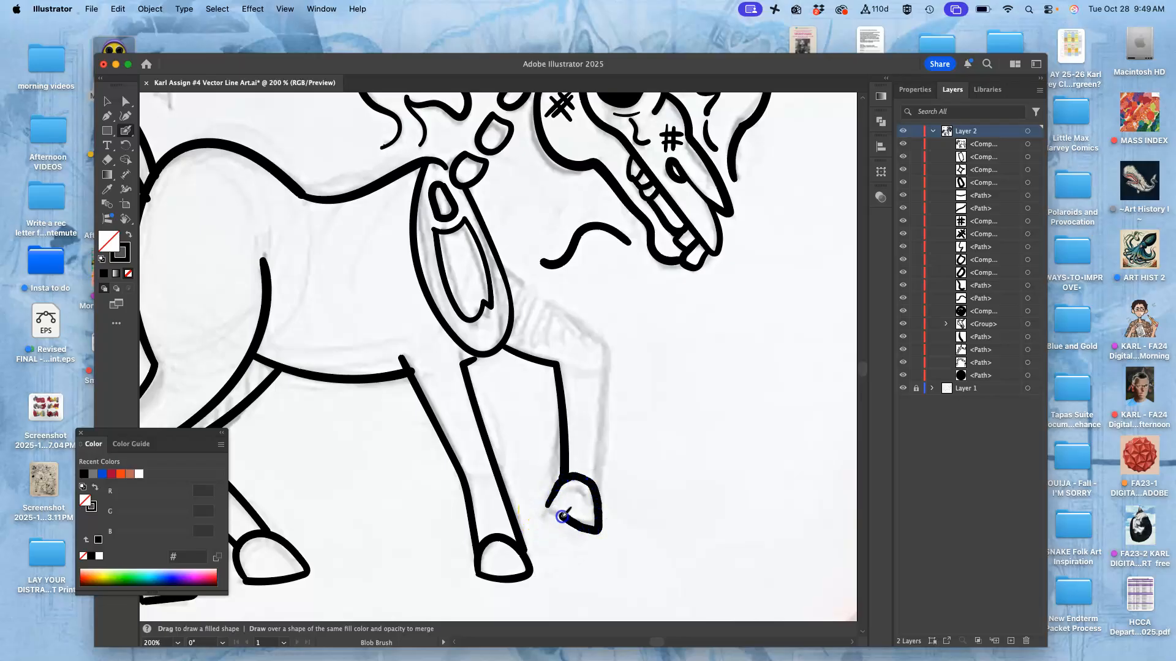
left_click_drag(591, 503, 593, 497)
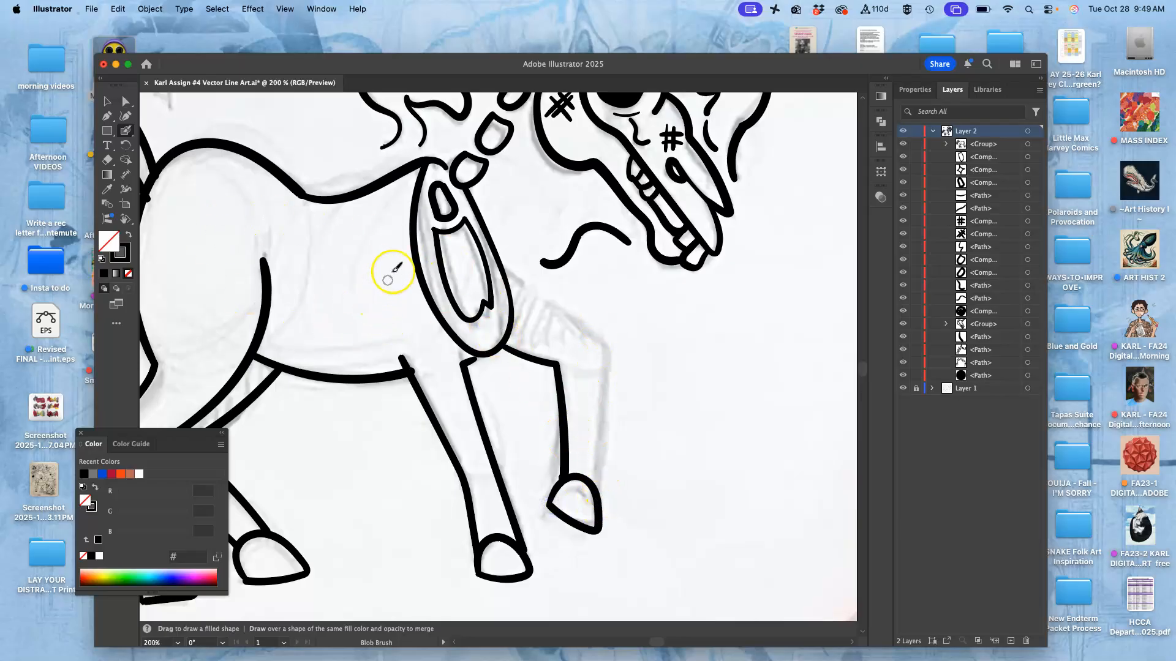
Step: Ink the raised front leg's outer line from the oval chest opening over the knee down to the hoof
key("space")
left_click_drag(525, 341, 424, 283)
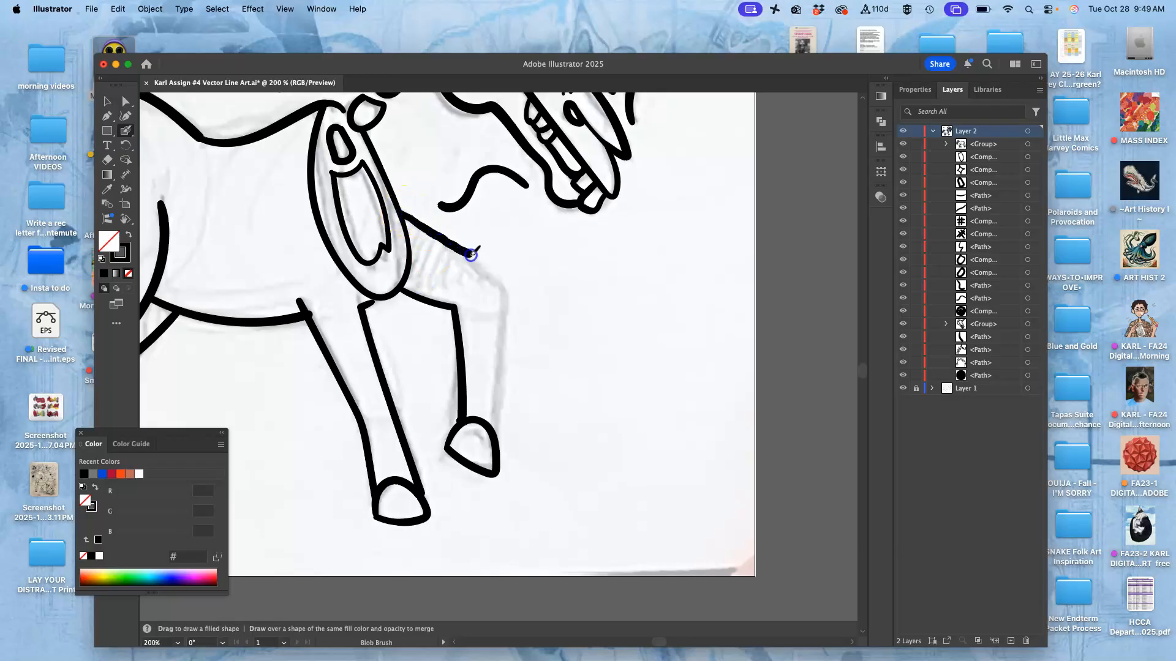
left_click_drag(495, 392, 493, 414)
Step: Ink two small four-pointed sparkles below the existing sparkle above the tail
key("space")
mouse_move(472, 325)
left_mouse_down()
mouse_move(578, 436)
mouse_move(669, 413)
mouse_move(660, 348)
left_mouse_up()
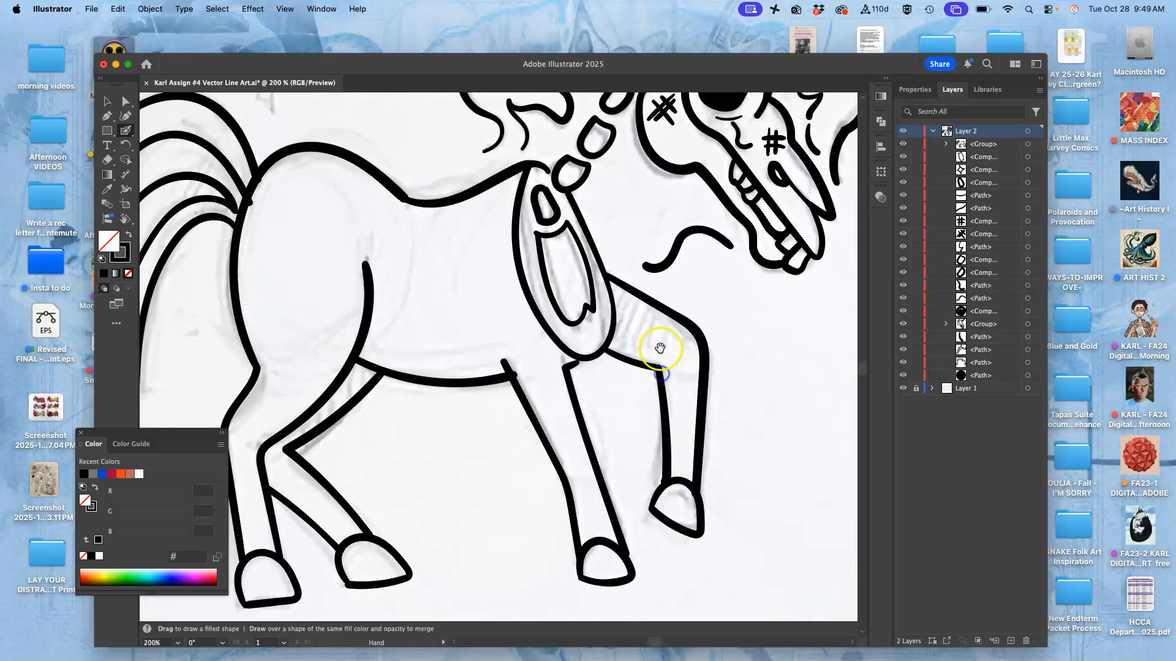
key("super+minus")
key("super+minus")
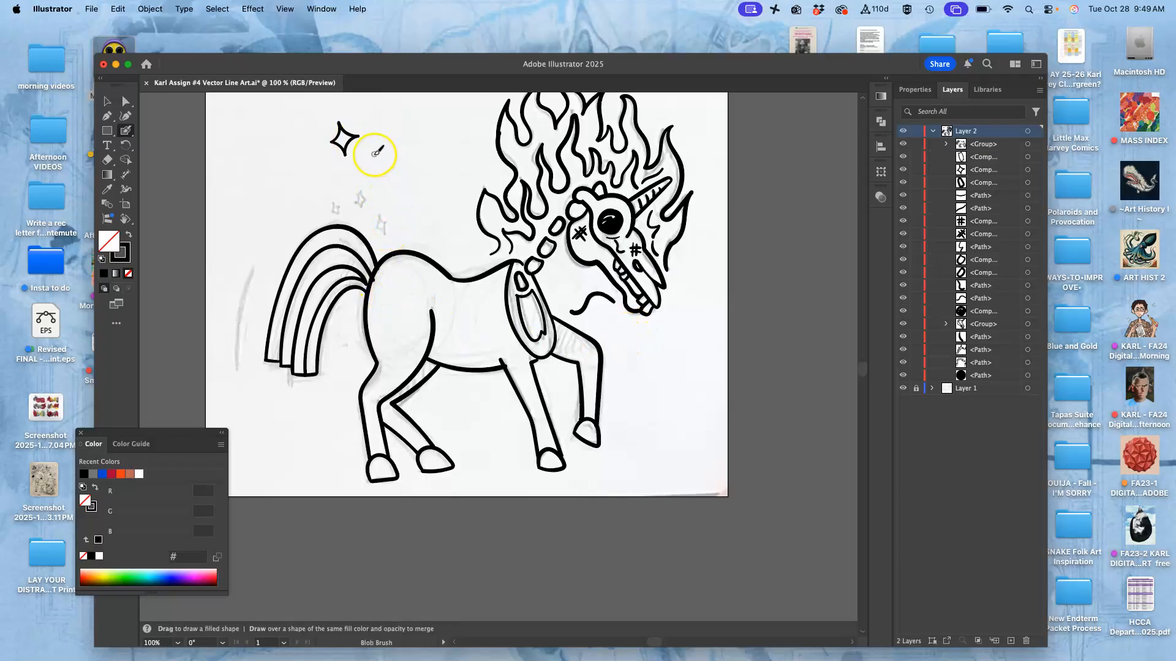
left_click_drag(375, 172, 373, 175)
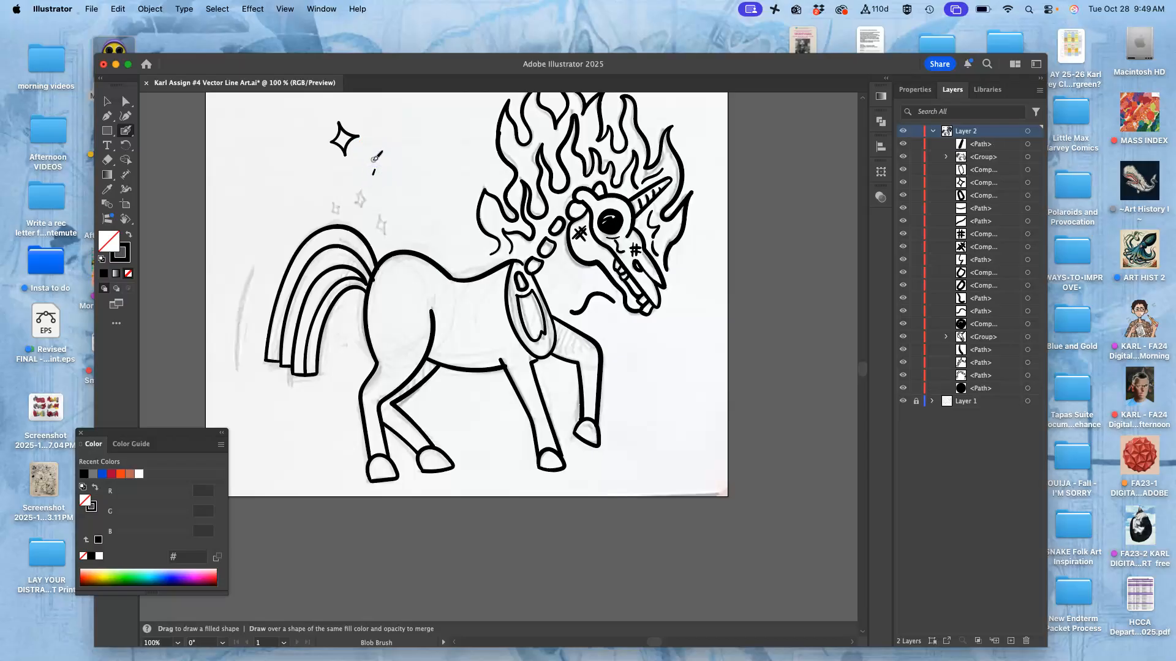
key("super+z")
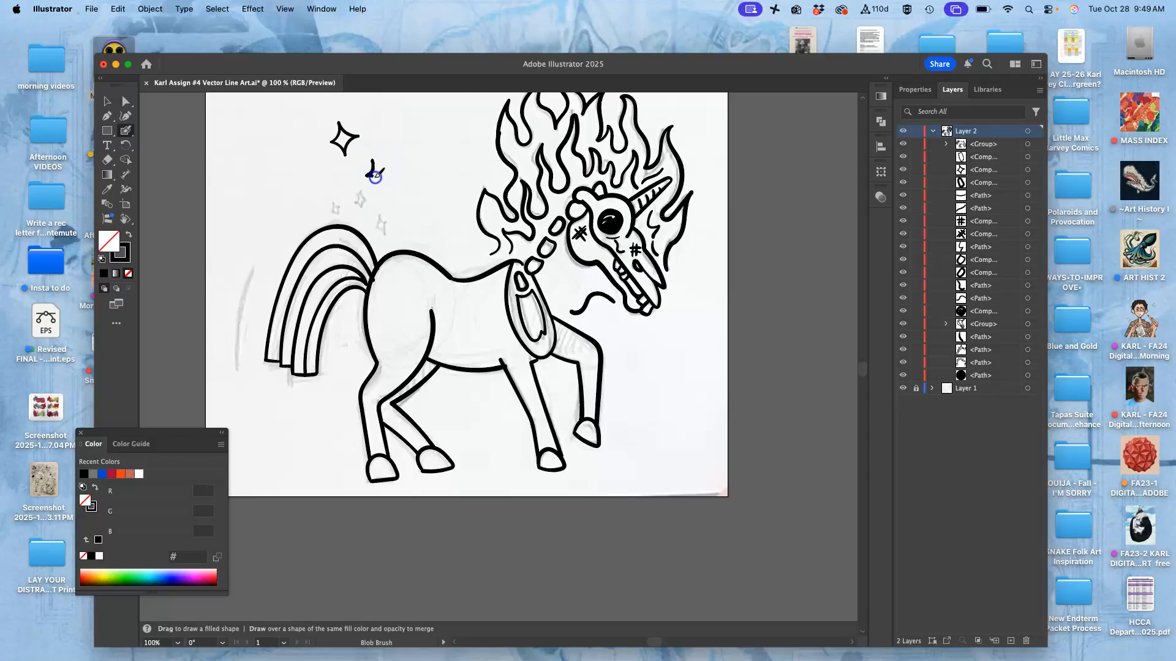
left_click_drag(380, 165, 383, 161)
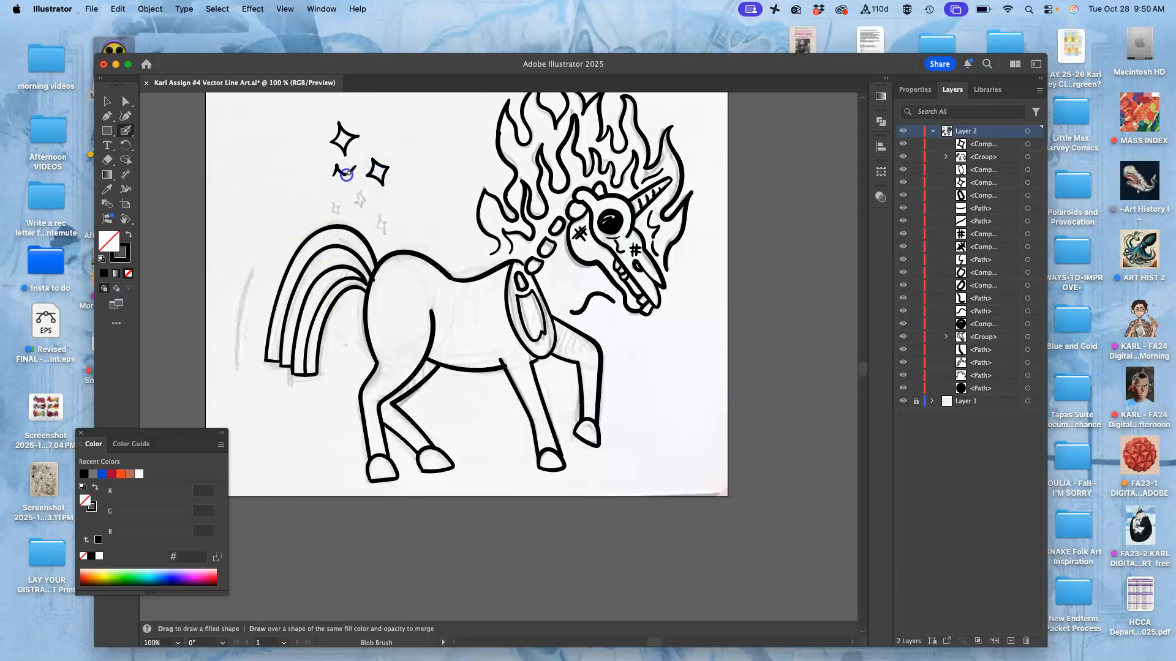
left_click_drag(329, 182, 336, 174)
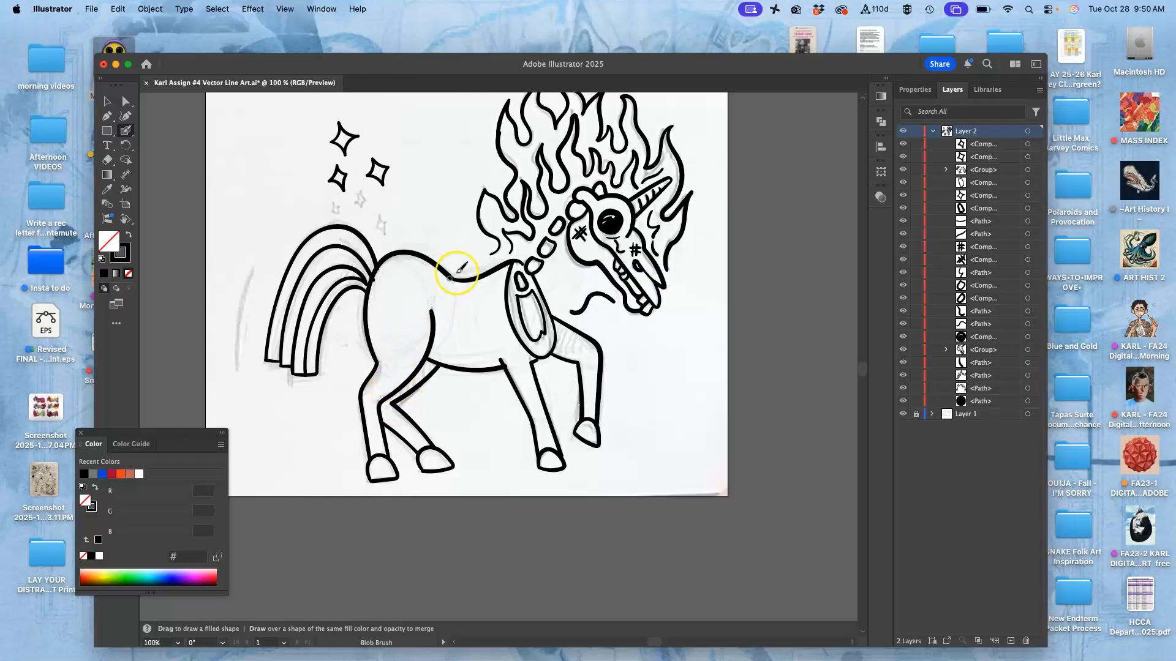
key("super+equal")
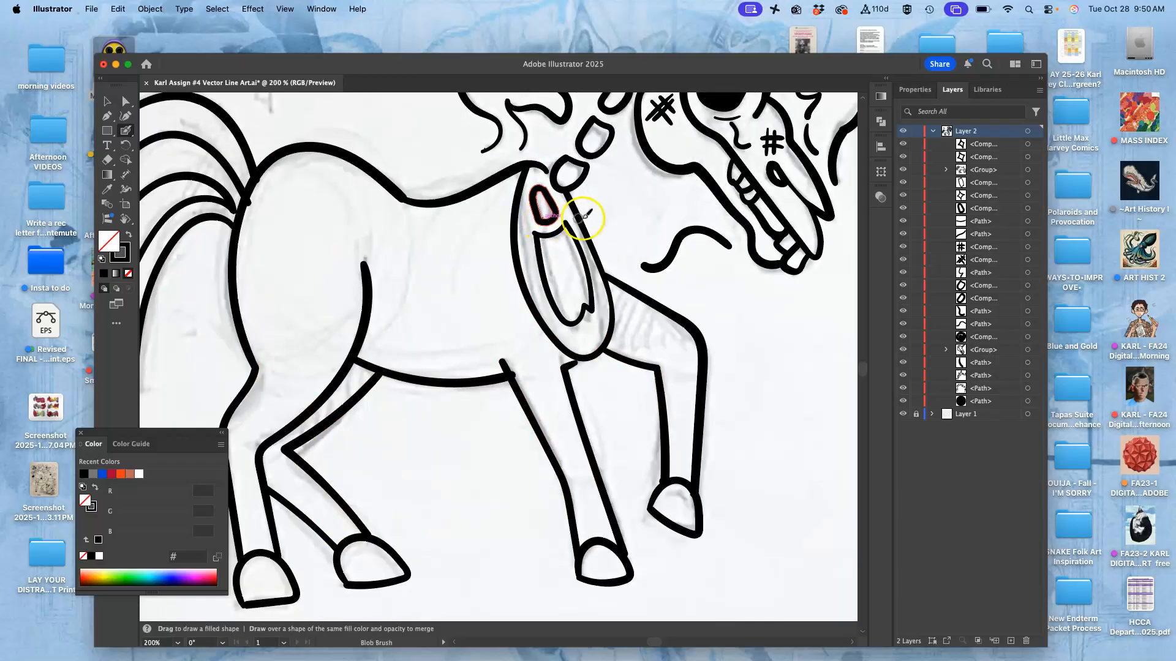
scroll(582, 245, "down", 5)
key("super+equal")
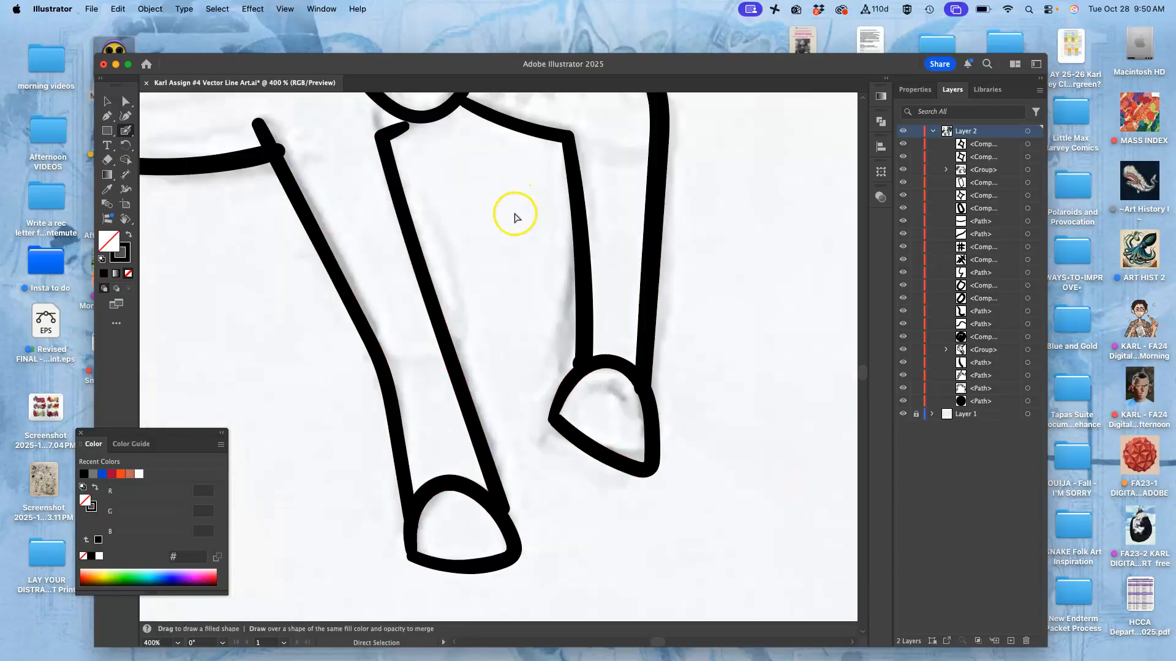
scroll(490, 184, "up", 4)
key("super+equal")
mouse_move(516, 208)
left_mouse_down()
mouse_move(449, 221)
mouse_move(456, 239)
mouse_move(439, 259)
mouse_move(444, 231)
mouse_move(409, 253)
mouse_move(463, 221)
left_mouse_up()
key("super+z")
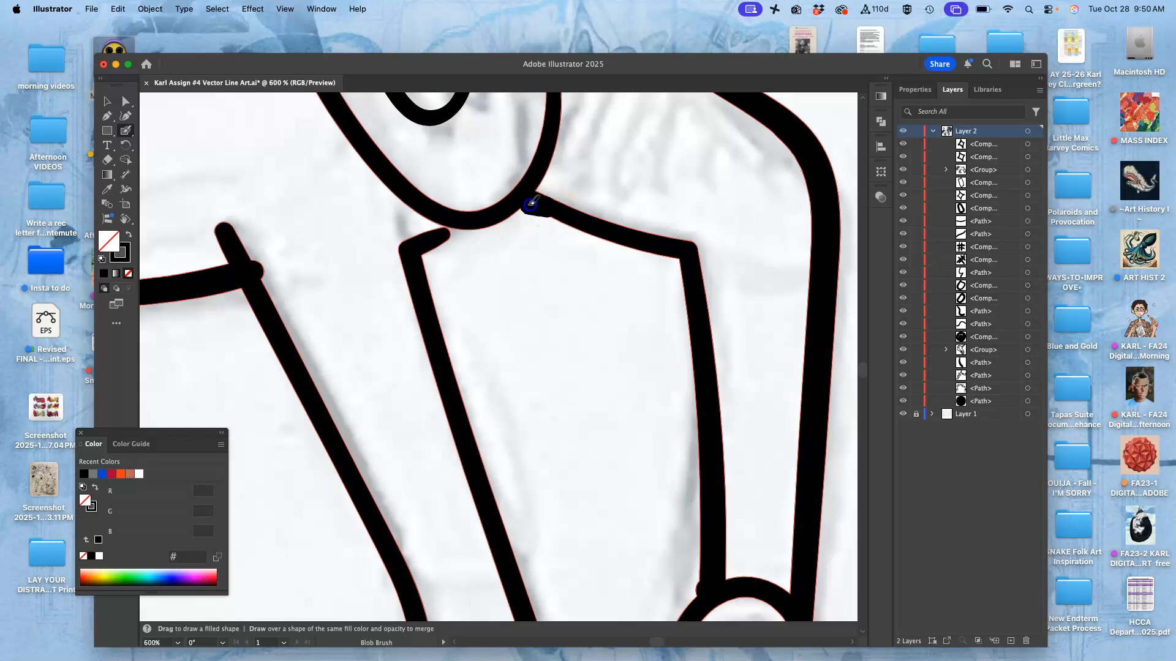
left_click_drag(419, 243, 413, 250)
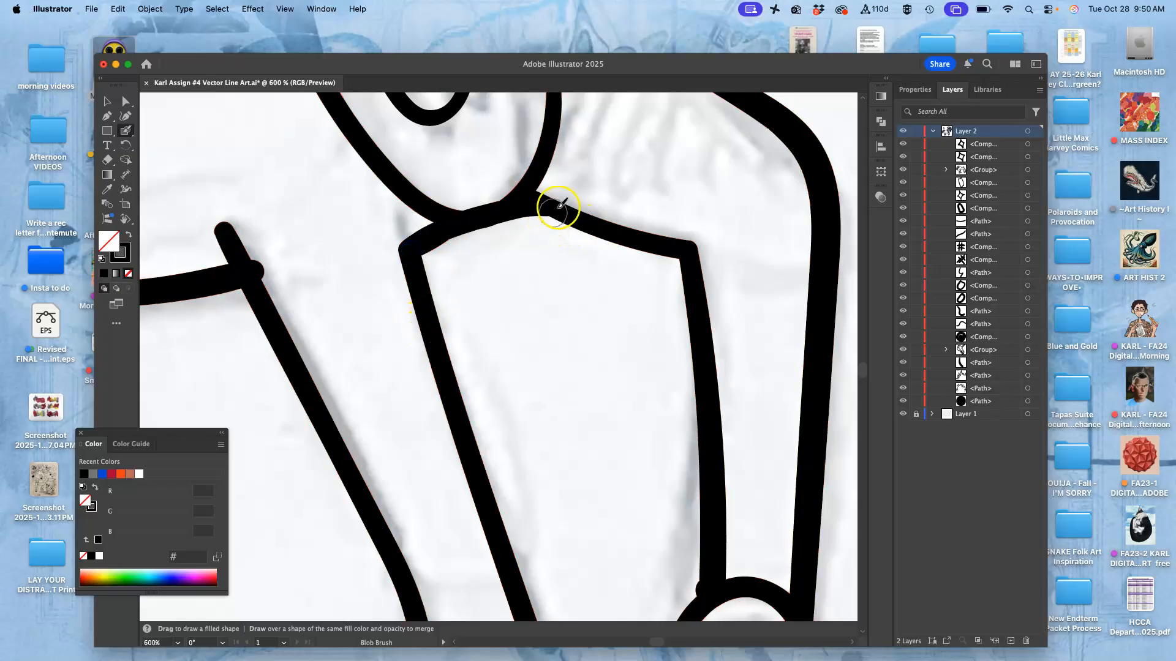
key("super+z")
Step: Rotate the canvas view to about -173.5° and set the Eraser size to 5 pt
left_click(126, 220)
left_click_drag(459, 407, 533, 225)
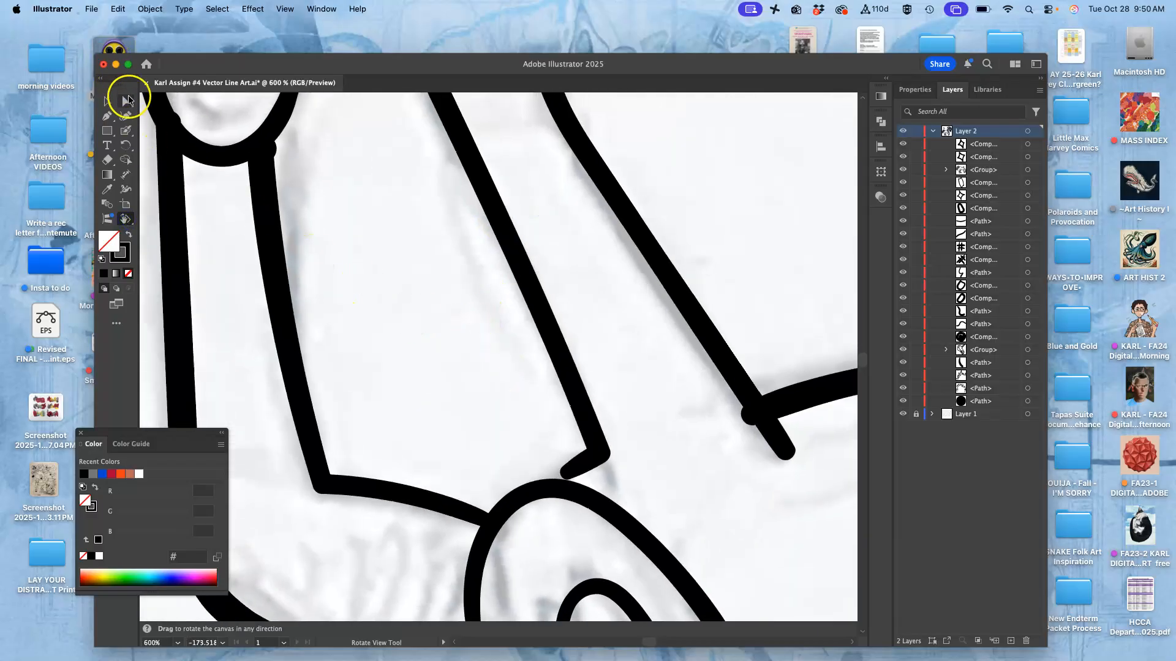
left_click(125, 131)
left_click_drag(470, 398, 380, 196)
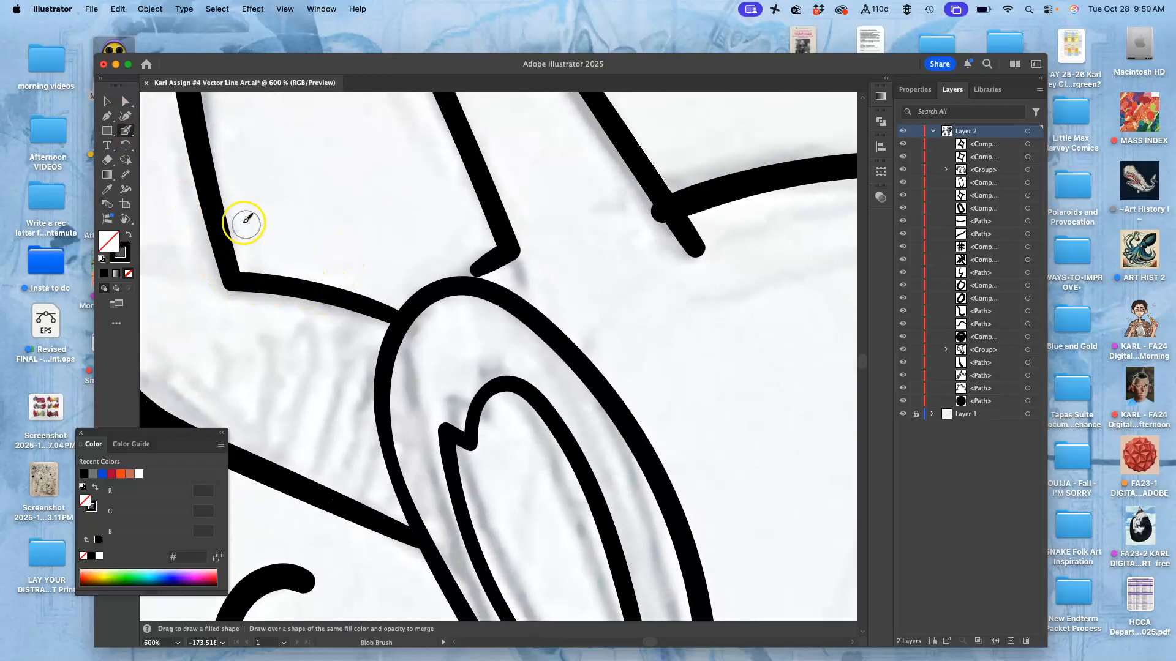
left_click(106, 159)
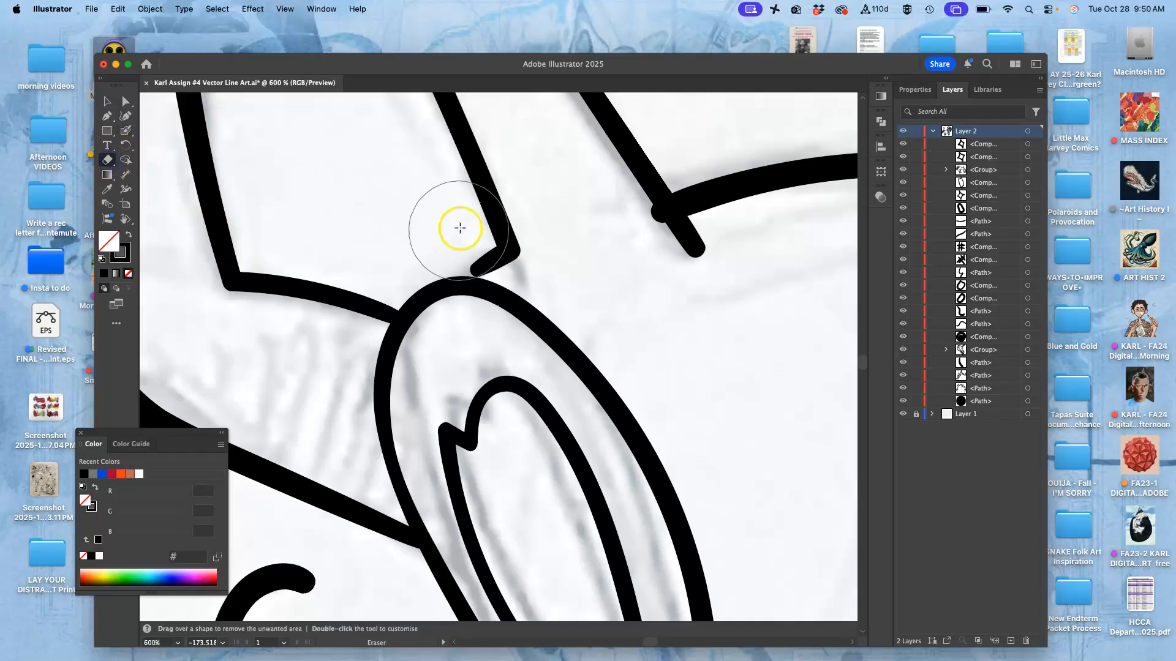
double_click(106, 159)
left_click_drag(478, 342, 475, 343)
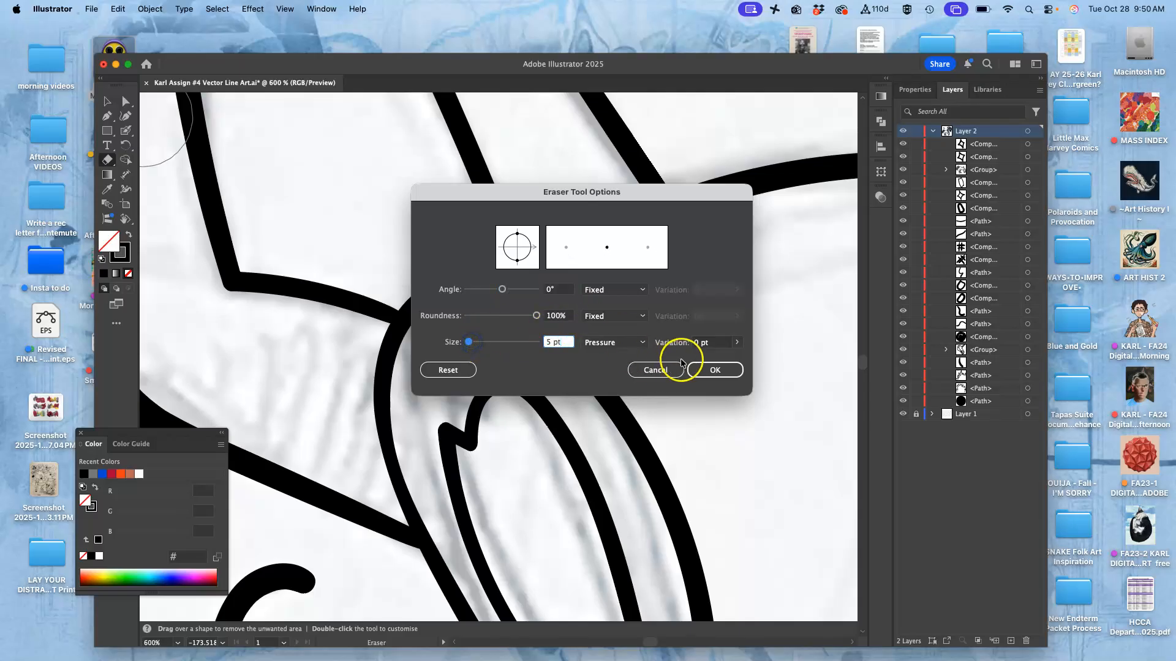
left_click(714, 369)
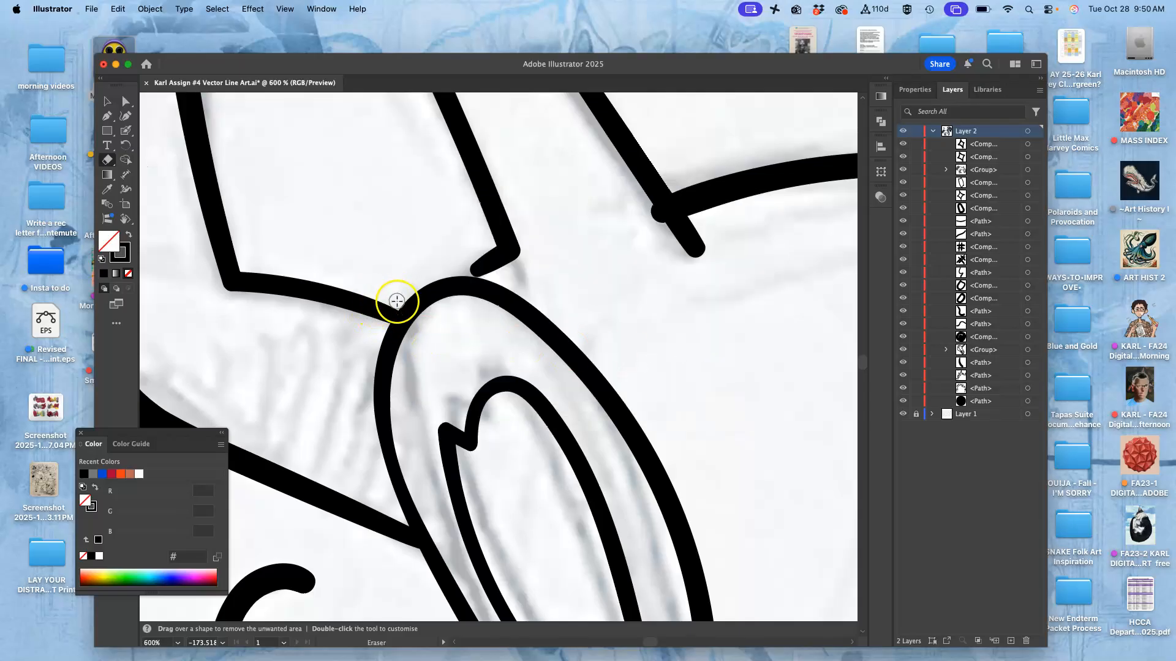
Step: Undo the last erase, and erase the ends of the raised and standing front leg lines where they meet the chest oval
key("super+z")
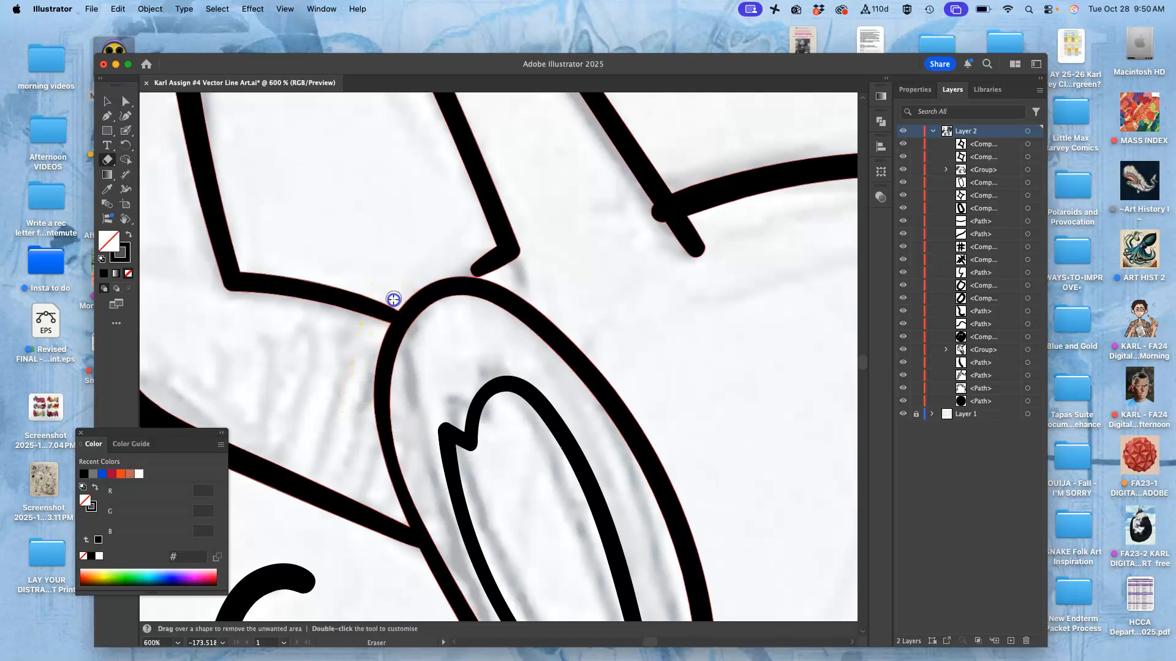
left_click_drag(394, 301, 397, 299)
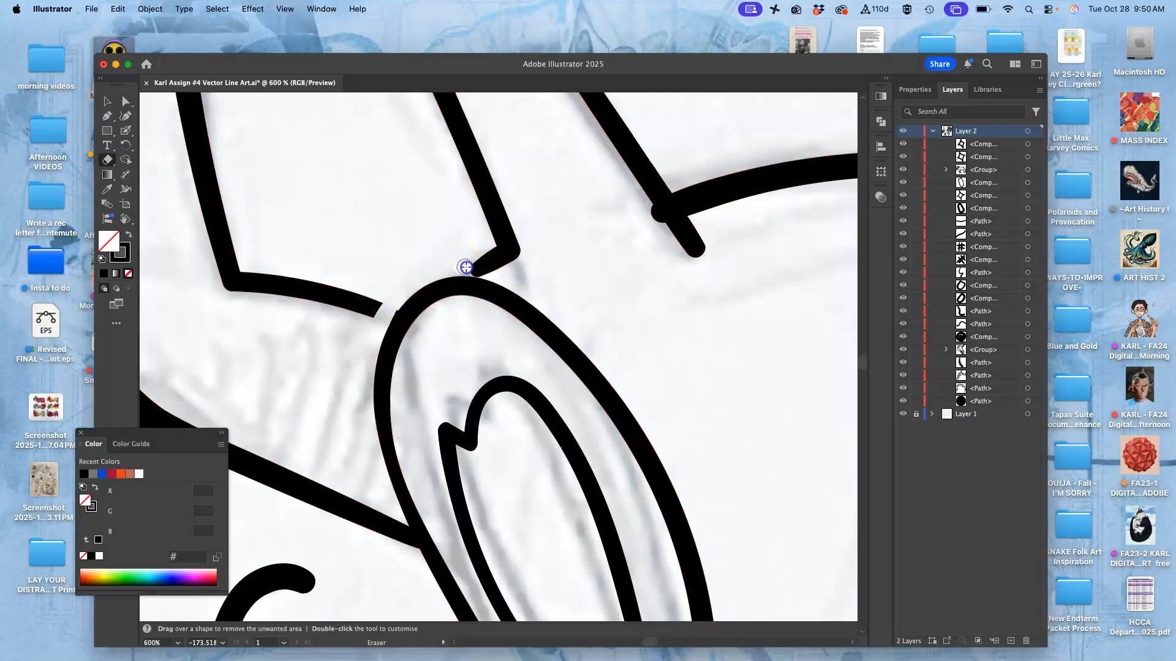
left_click_drag(495, 273, 506, 294)
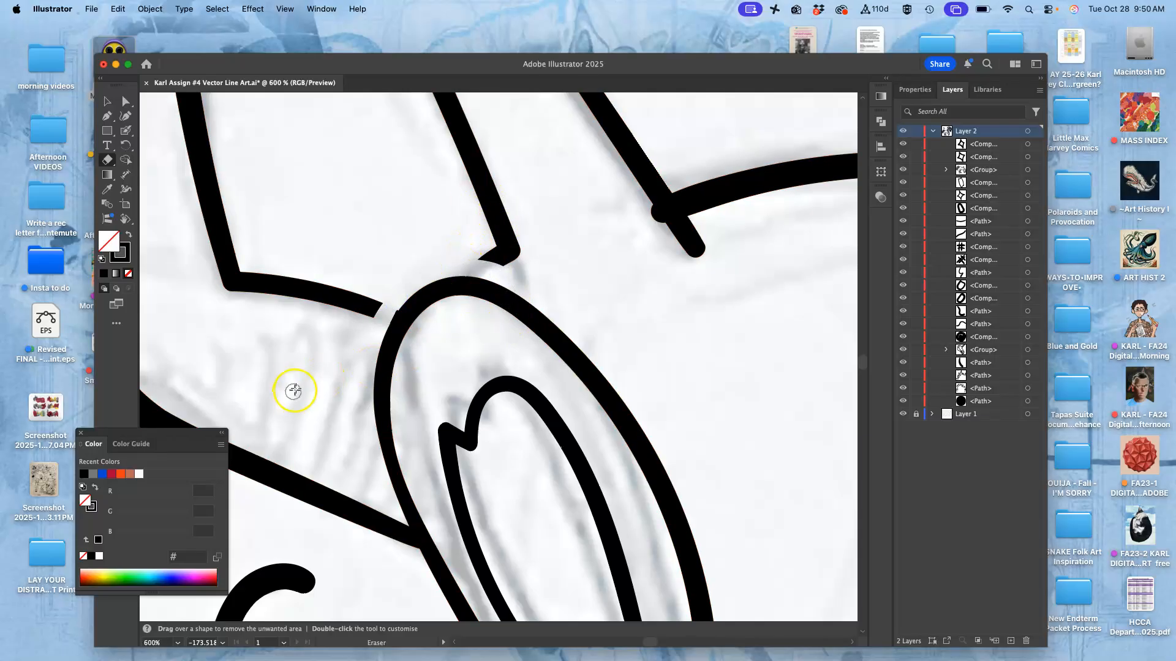
Step: Set the Blob Brush size to 4 pt
left_click(126, 130)
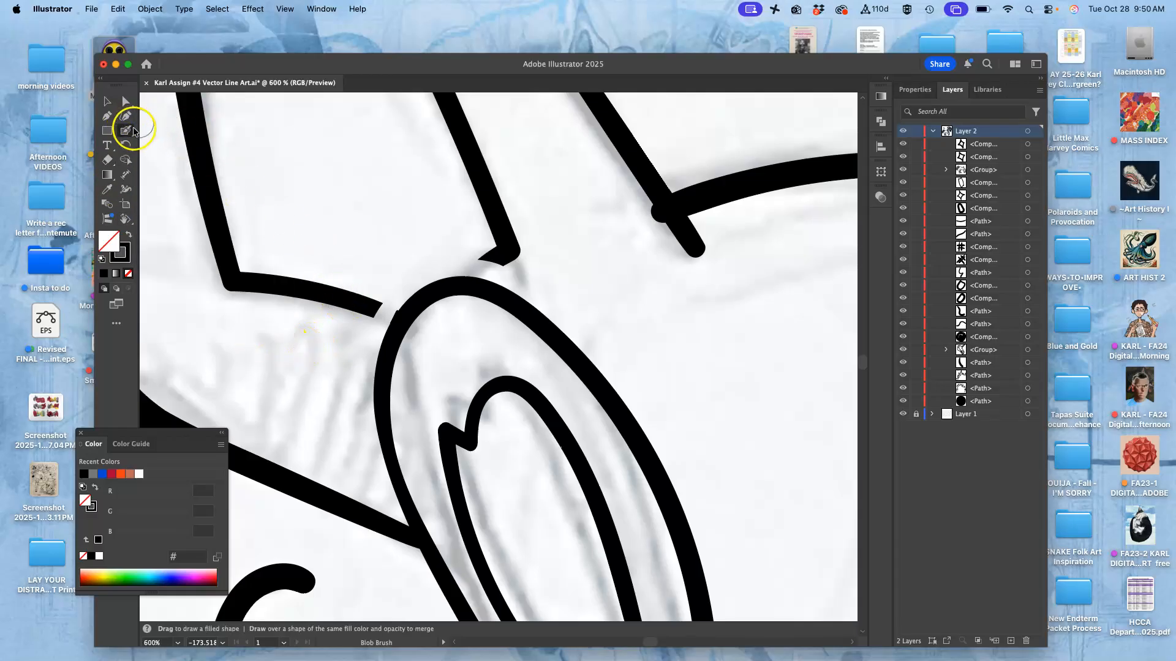
double_click(127, 131)
left_click_drag(475, 391, 477, 394)
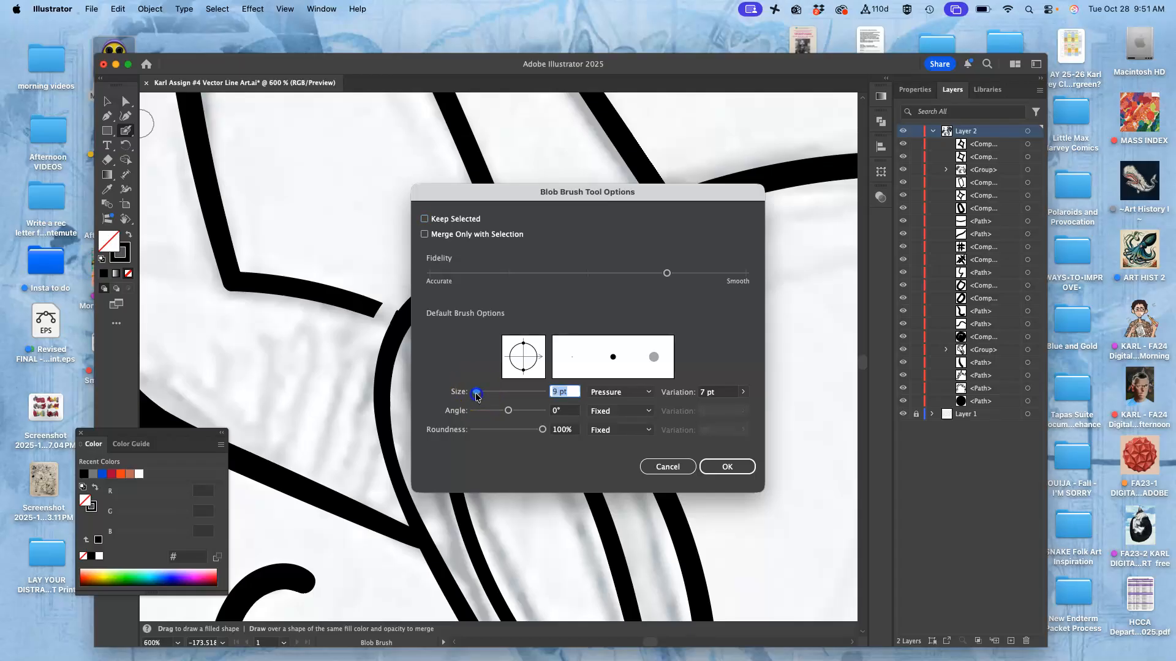
left_click(723, 467)
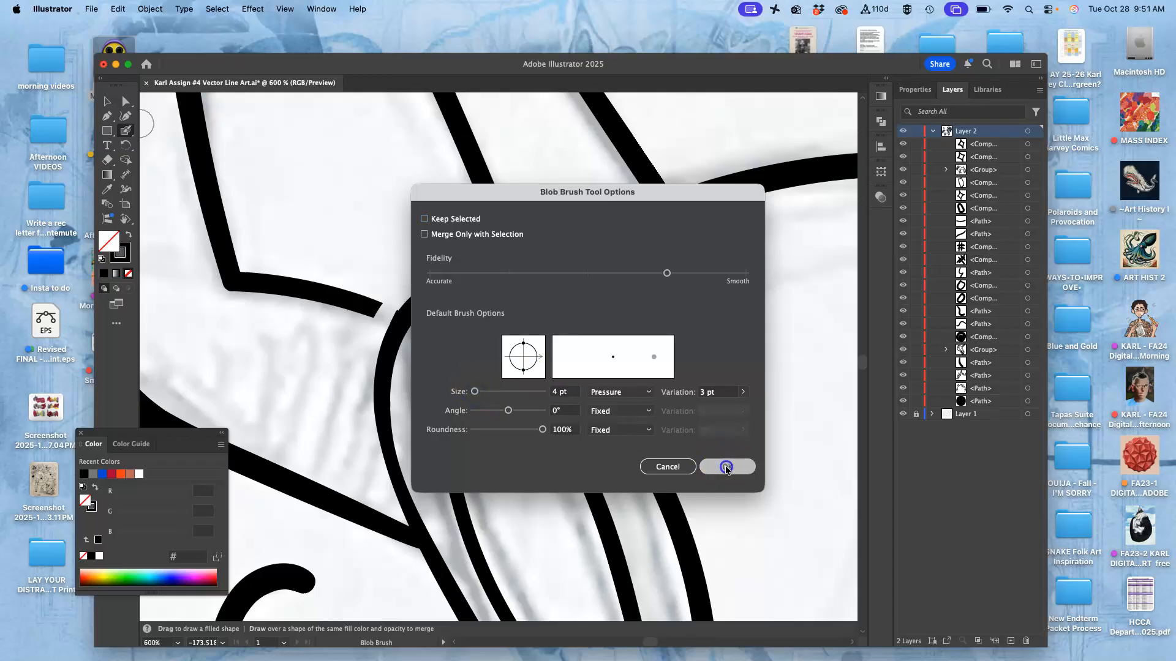
Step: Cut through the standing front leg's line near the chest oval with the Eraser and delete the severed corner piece
key("super+equal")
key("super+equal")
left_click_drag(373, 283, 341, 220)
left_click_drag(332, 180, 393, 282)
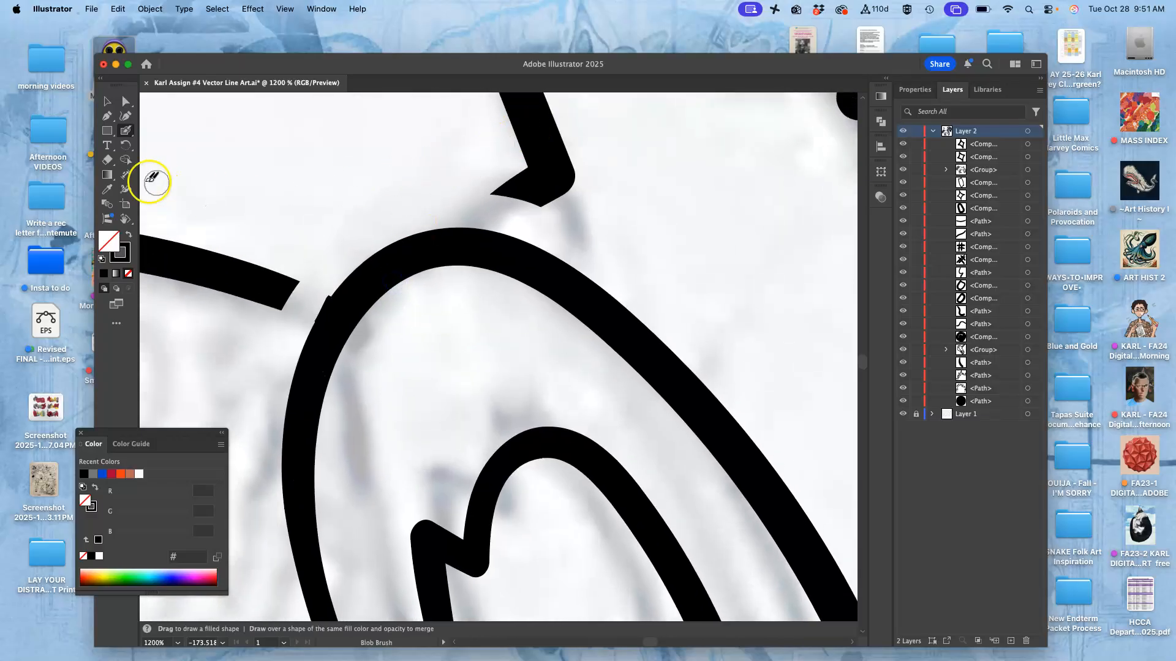
left_click(107, 159)
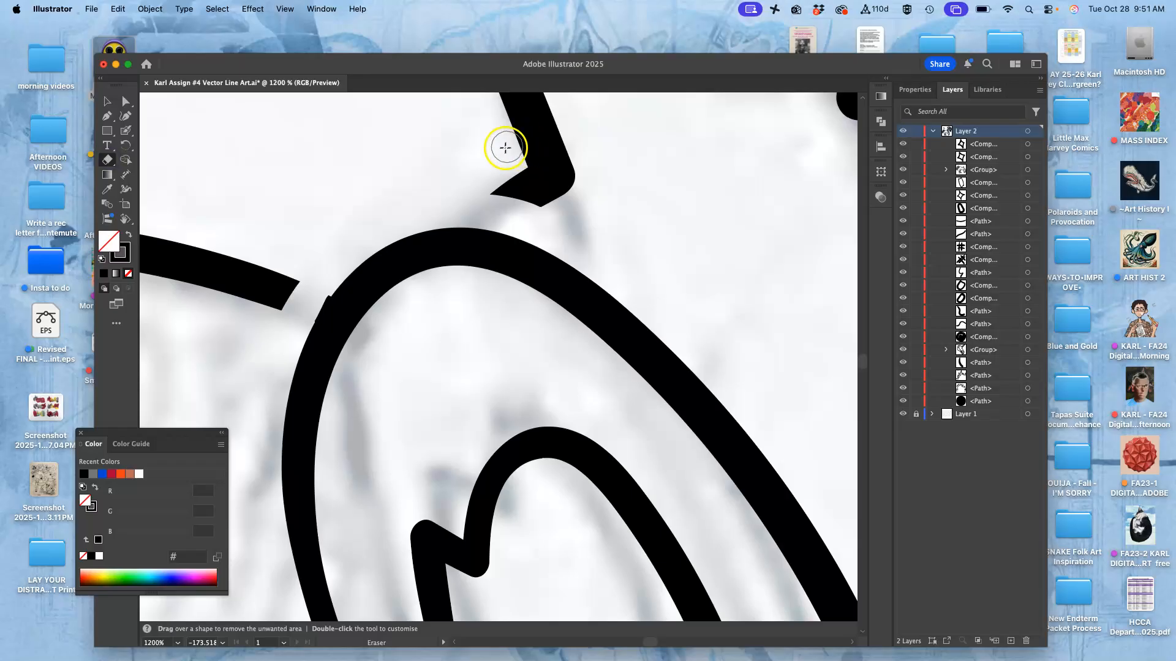
left_click_drag(508, 152, 635, 137)
left_click(125, 101)
left_click(526, 195)
key("Delete")
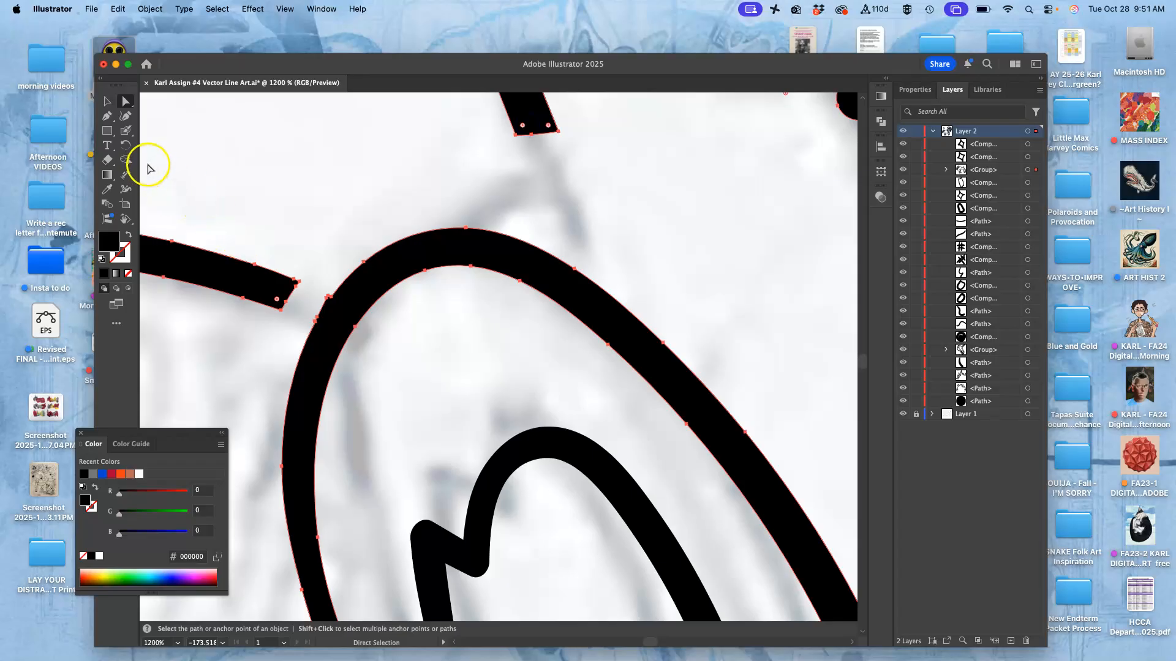
Step: Ink a curved join with the Blob Brush from the standing leg's line along the chest oval to the raised leg's inner line
left_click(126, 130)
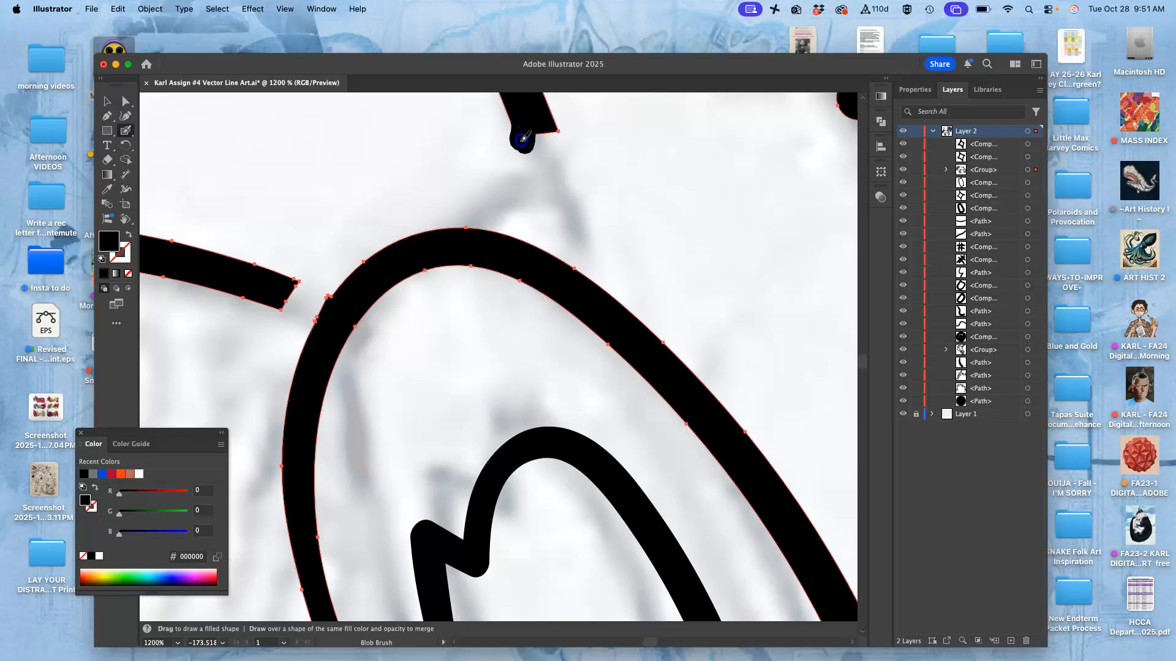
left_click_drag(485, 186, 443, 220)
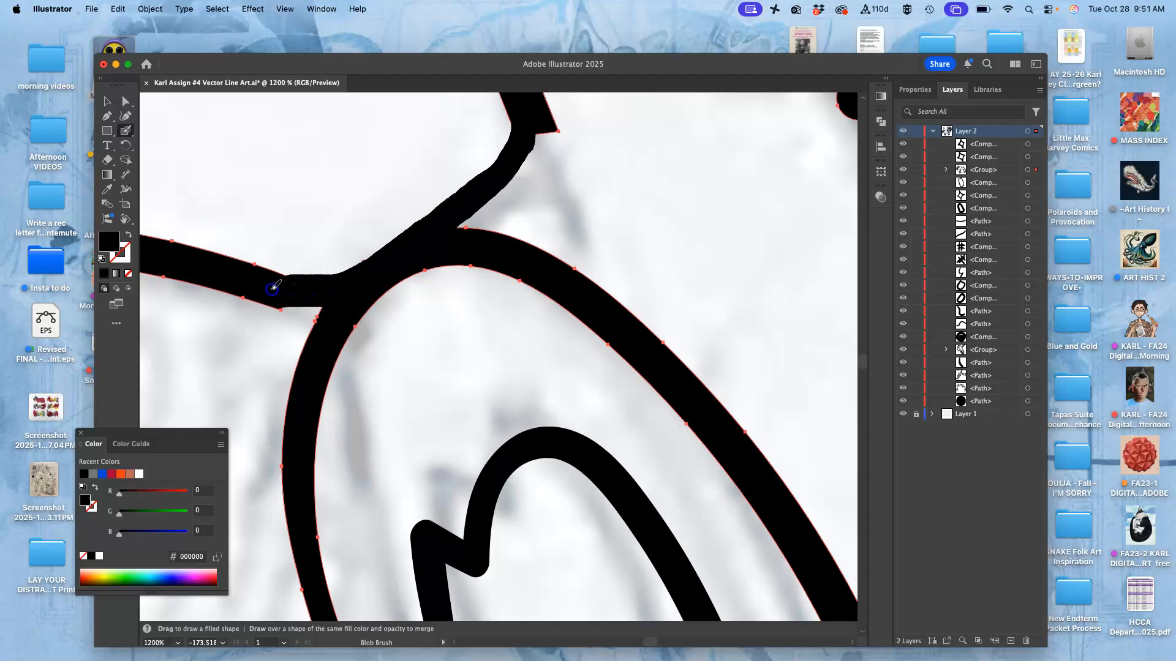
left_click_drag(273, 286, 276, 289)
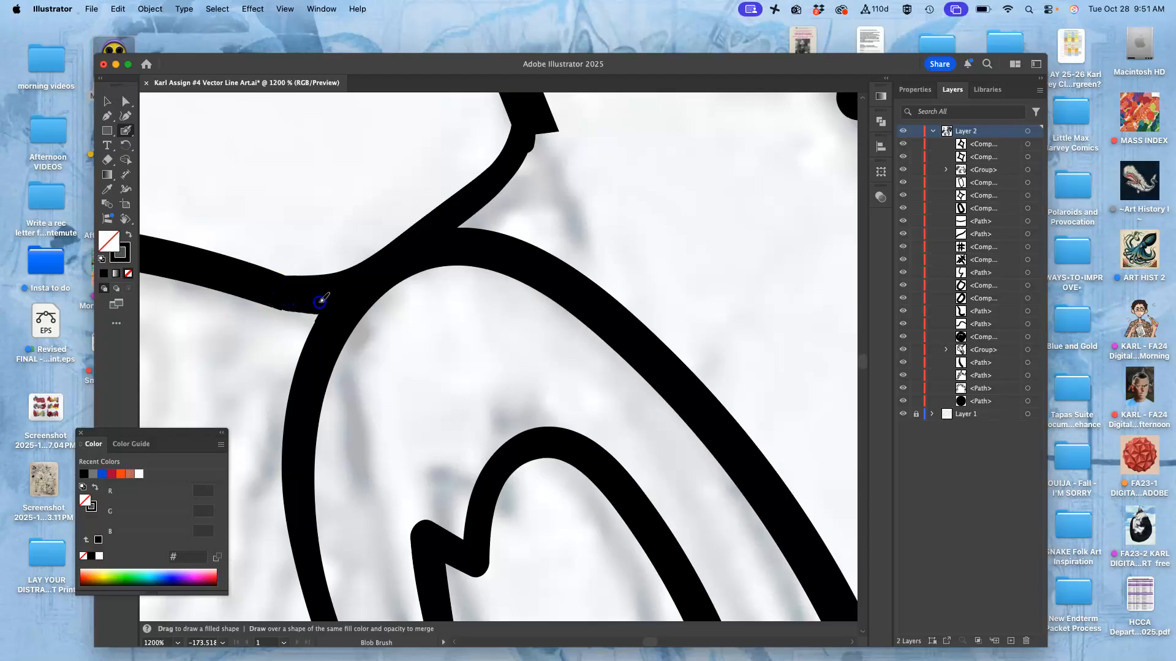
left_click_drag(333, 300, 372, 273)
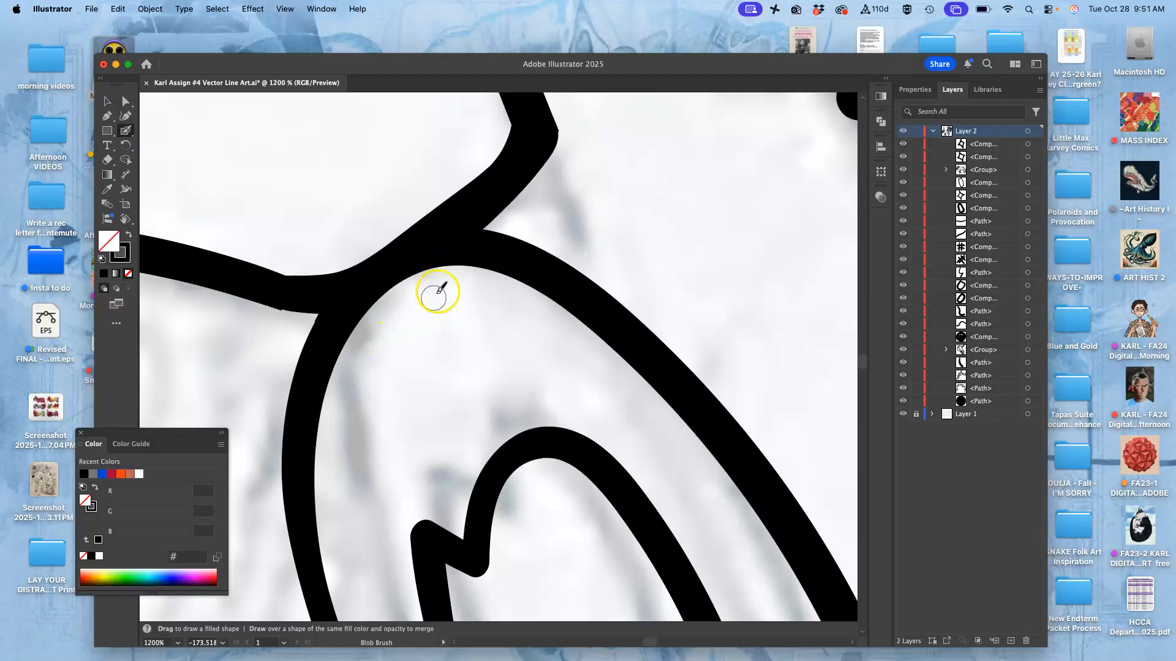
Step: Smooth the upper and lower edges of the join between the raised leg's inner line and the chest oval with the Pencil tool
key("super+minus")
key("super+minus")
key("super+minus")
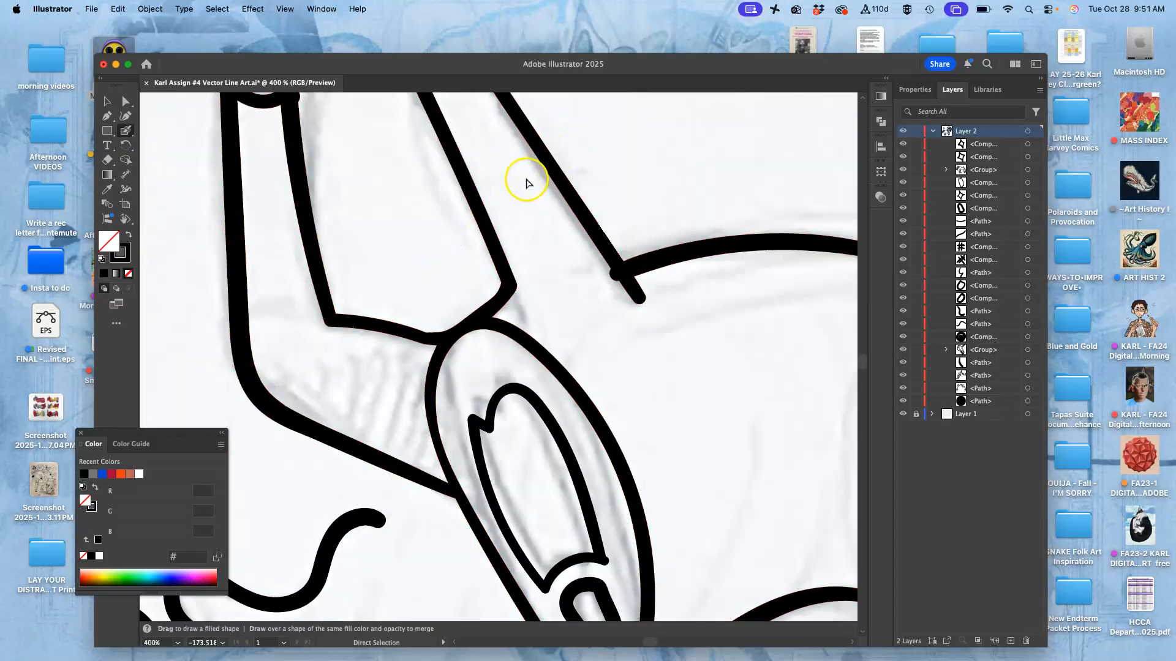
key("super+plus")
key("super+plus")
key("super+plus")
key("super+plus")
key("space")
left_click_drag(361, 300, 578, 280)
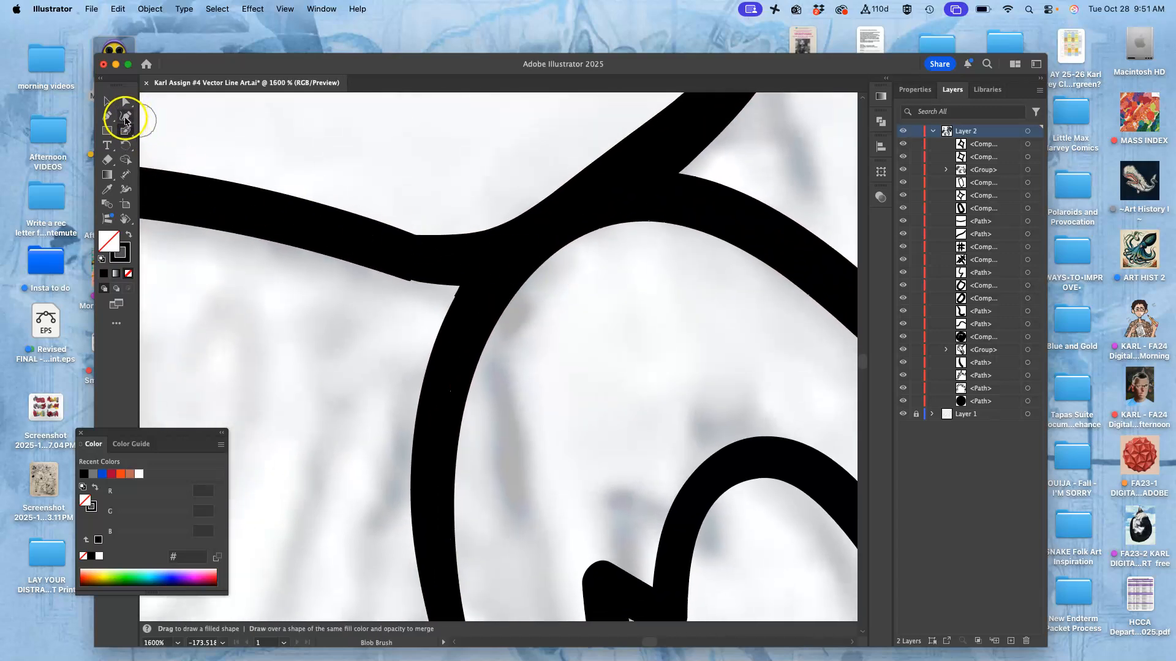
left_click(126, 115)
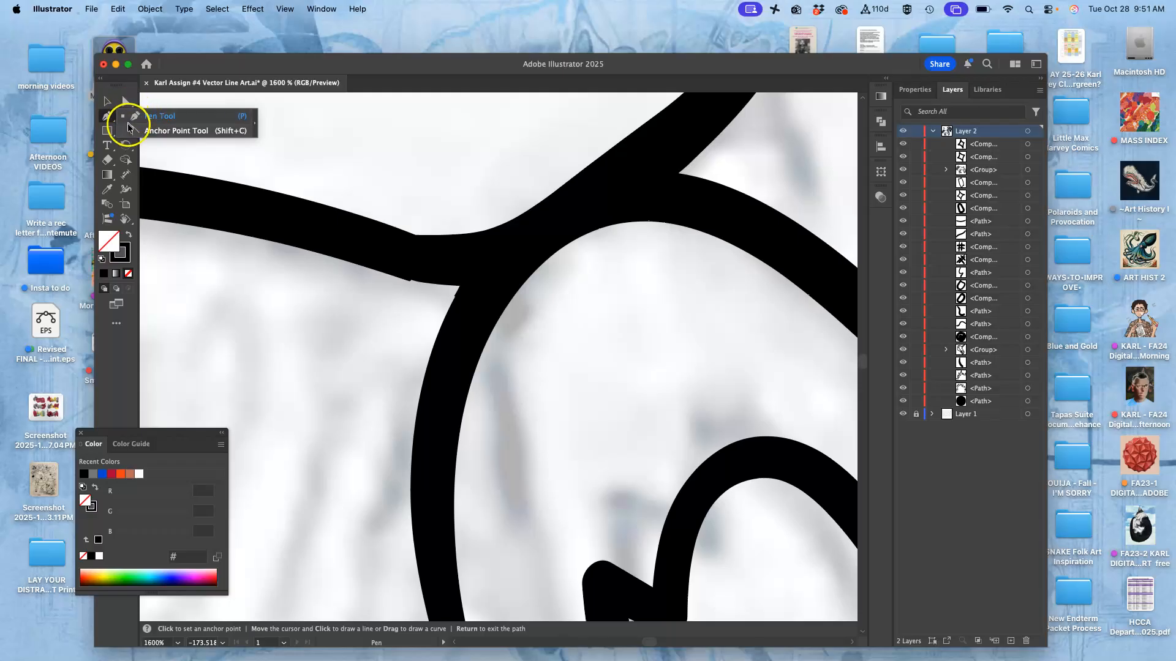
left_click_drag(130, 134, 167, 156)
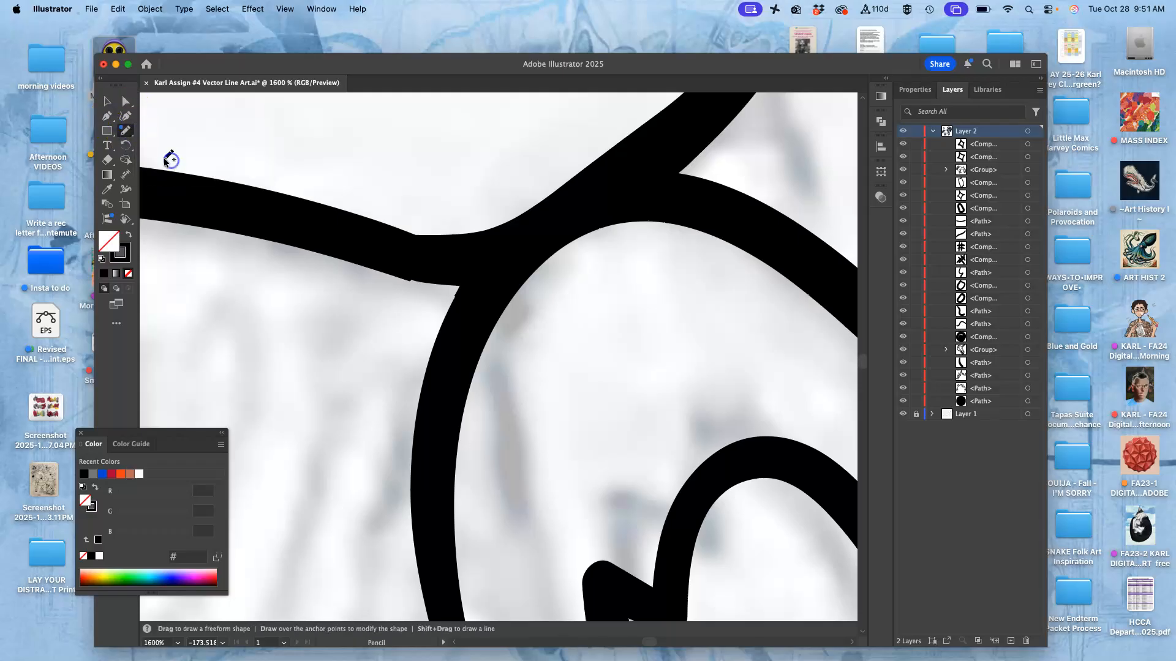
double_click(126, 130)
left_click(665, 459)
left_click(126, 101)
left_click(336, 232)
left_click(338, 228)
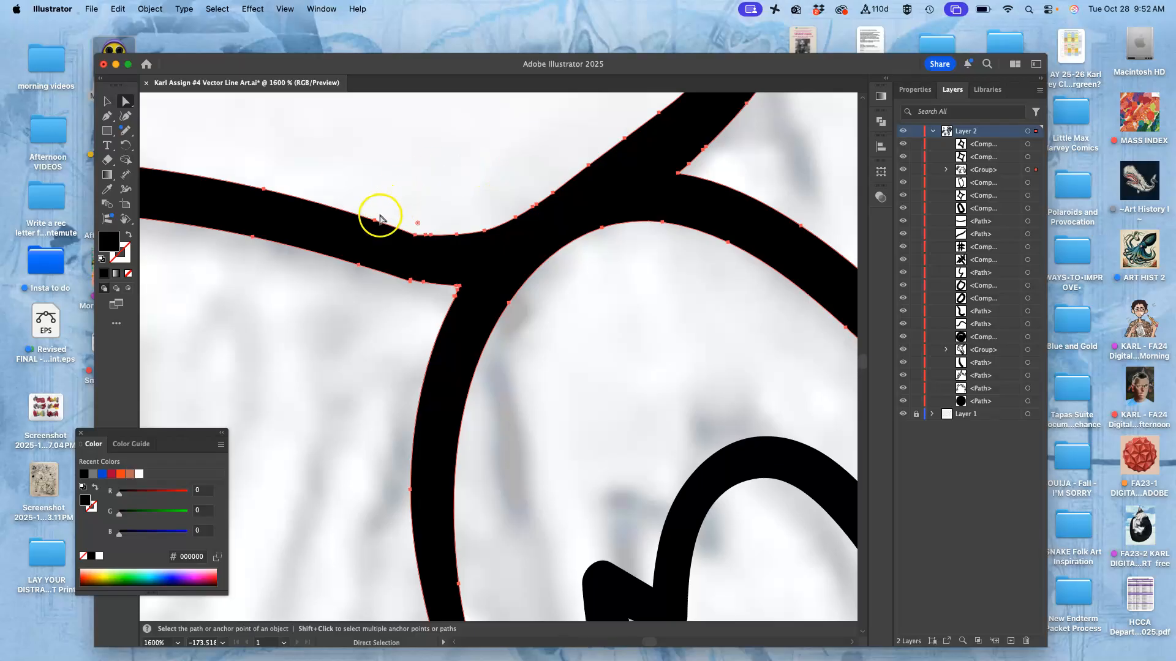
left_click(125, 130)
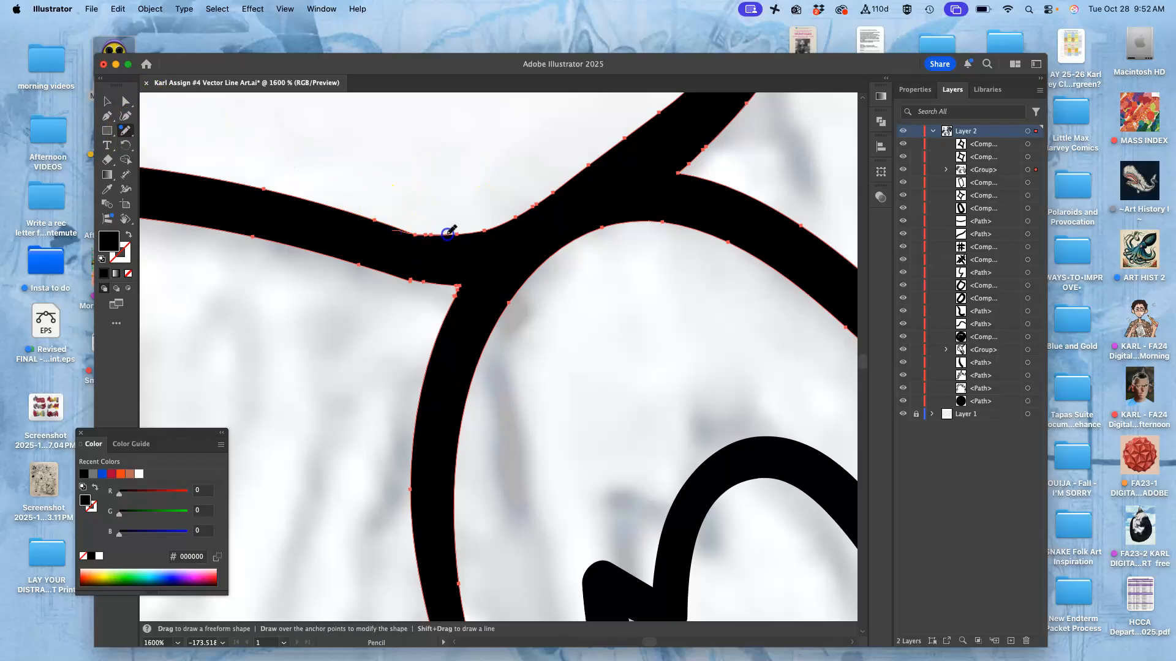
left_click_drag(537, 205, 539, 203)
key("a")
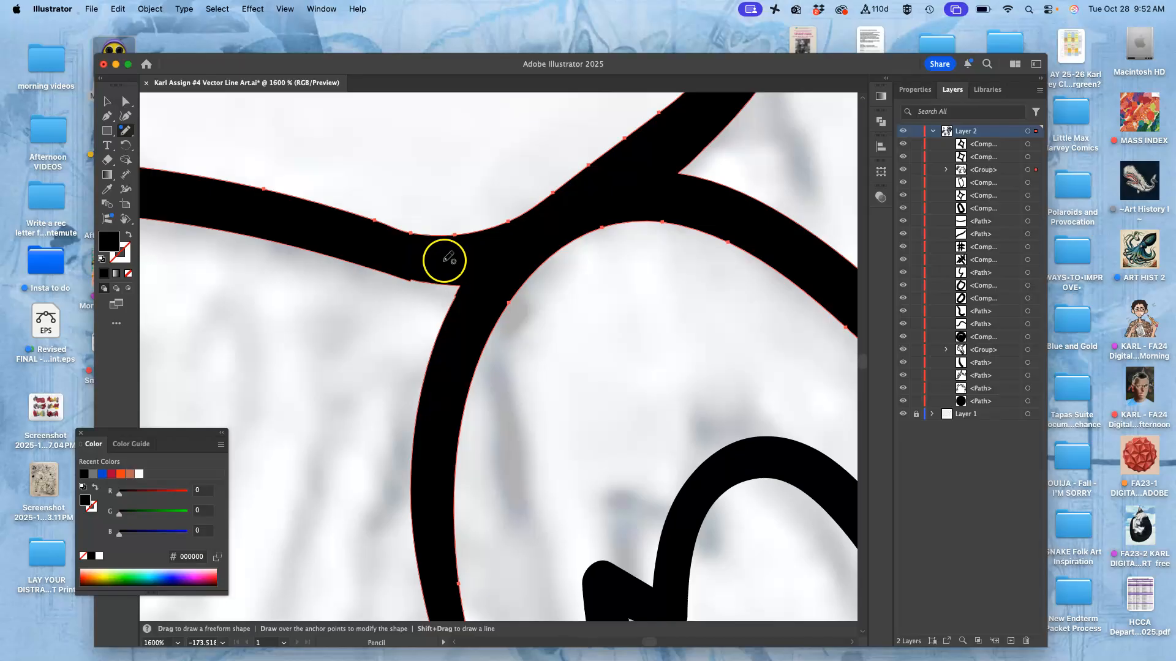
left_click(437, 267, "super")
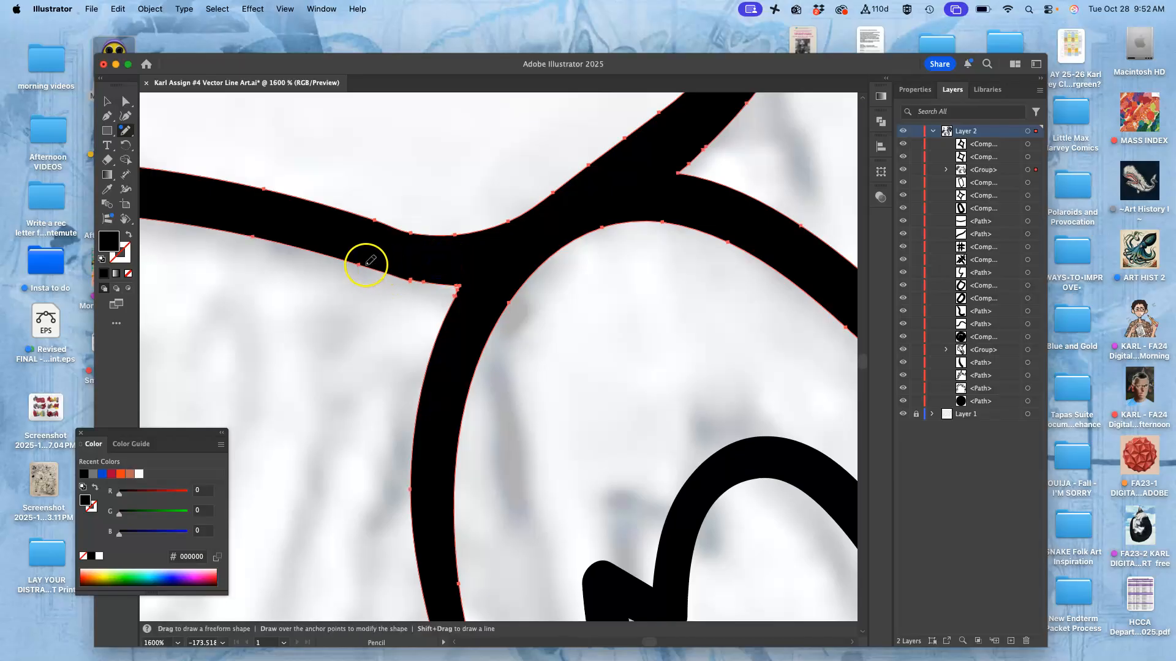
left_click_drag(431, 283, 436, 284)
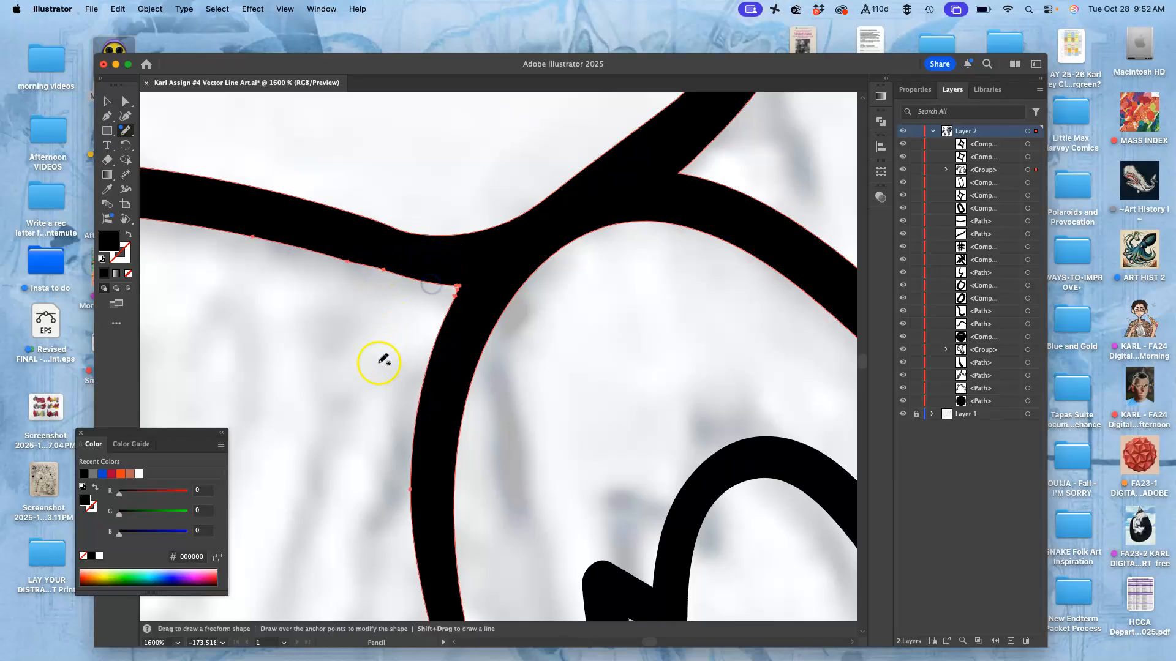
Step: Reset the canvas rotation to 0° and bring the unicorn's body and front legs back into view
key("space")
left_click_drag(609, 221, 605, 221)
key("super+minus")
key("super+minus")
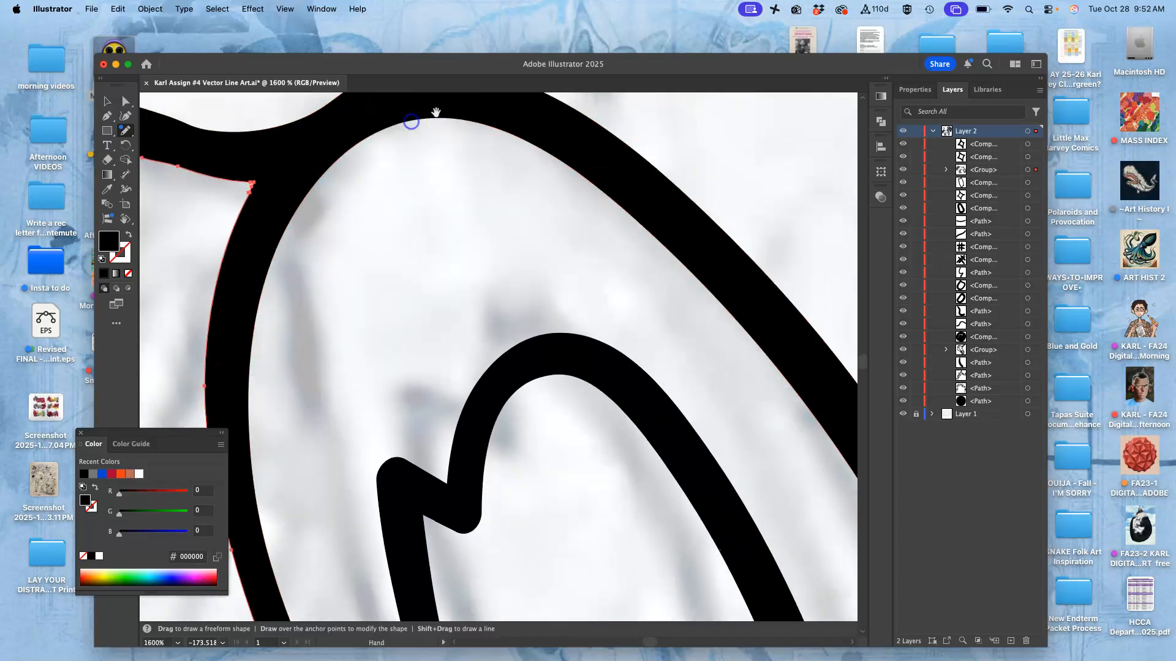
key("super+minus")
key("super+minus")
key("super+minus")
key("super+minus")
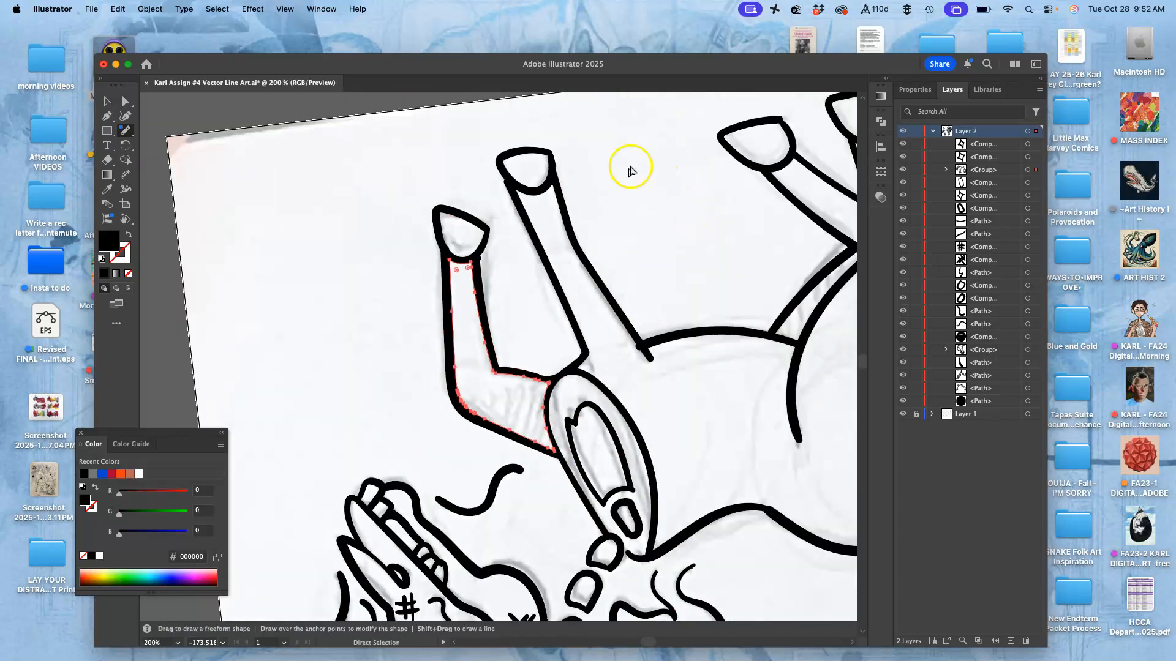
left_click_drag(643, 254, 500, 174)
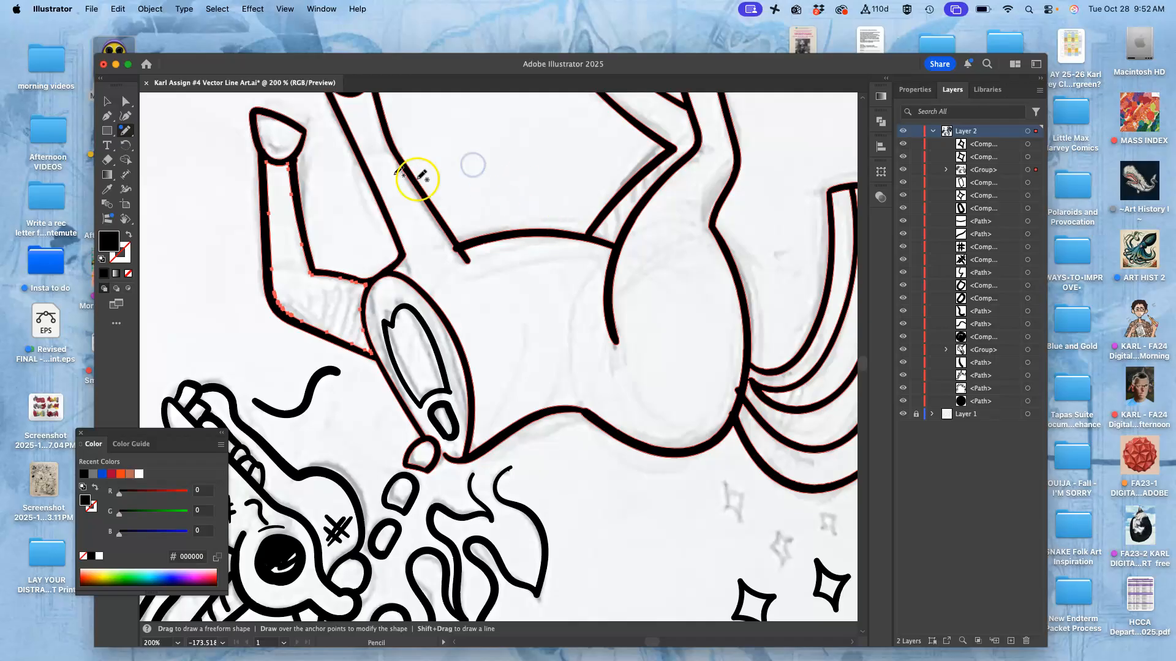
left_click(125, 220)
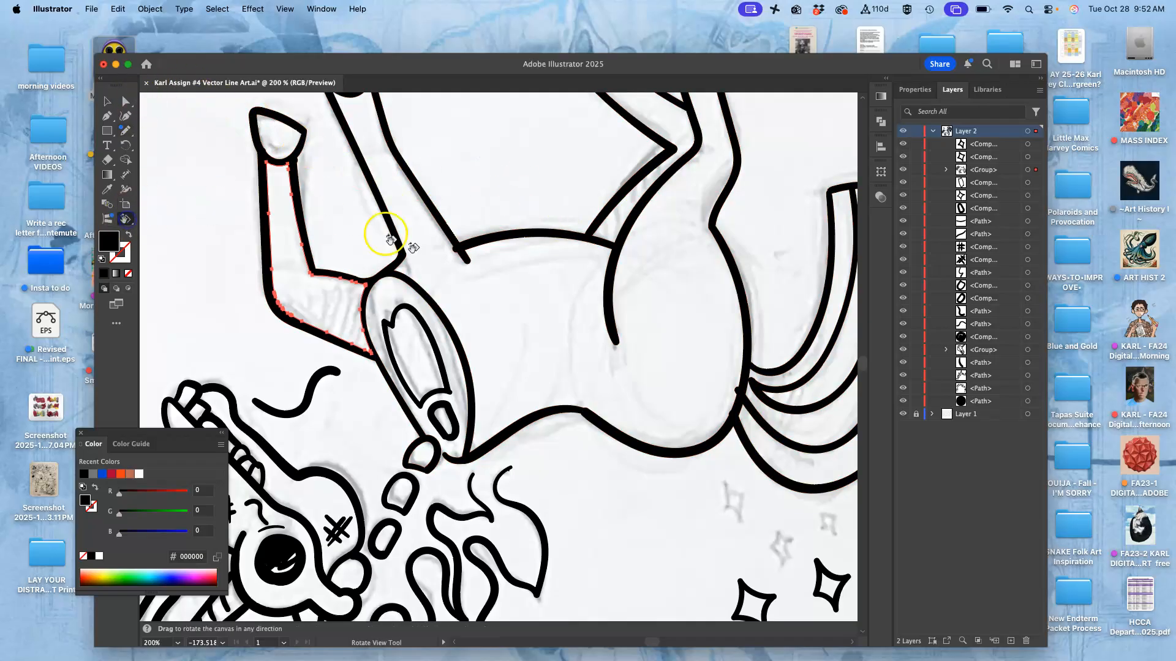
double_click(126, 219)
key("super+minus")
key("super+minus")
key("super+minus")
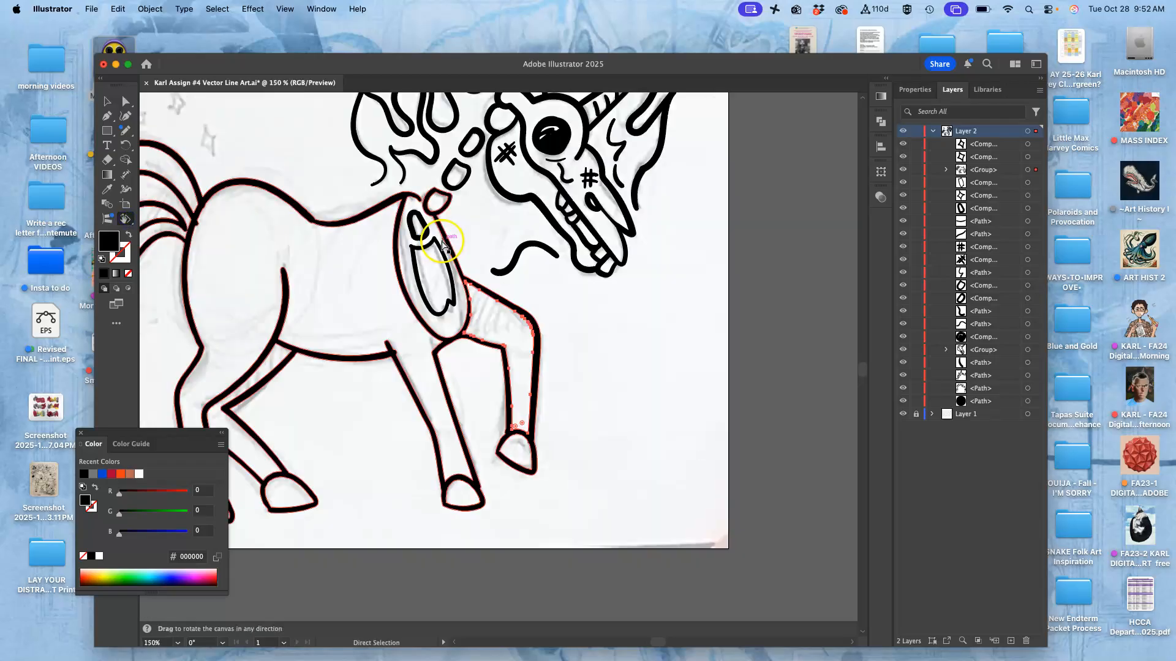
Step: Examine the whole unicorn drawing, then the chest opening and the inner corner of the raised front leg up close
key("space")
left_click_drag(437, 237, 584, 263)
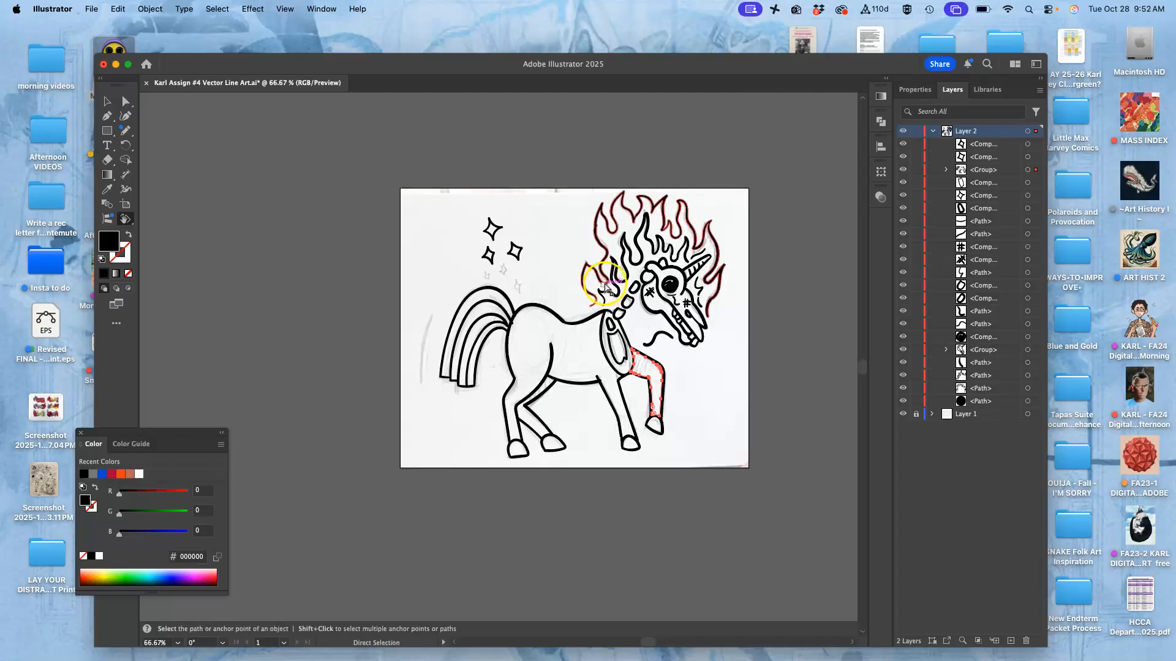
scroll(603, 297, "up", 10)
left_click_drag(431, 306, 681, 532)
left_click_drag(554, 333, 612, 475)
left_click_drag(510, 344, 517, 428)
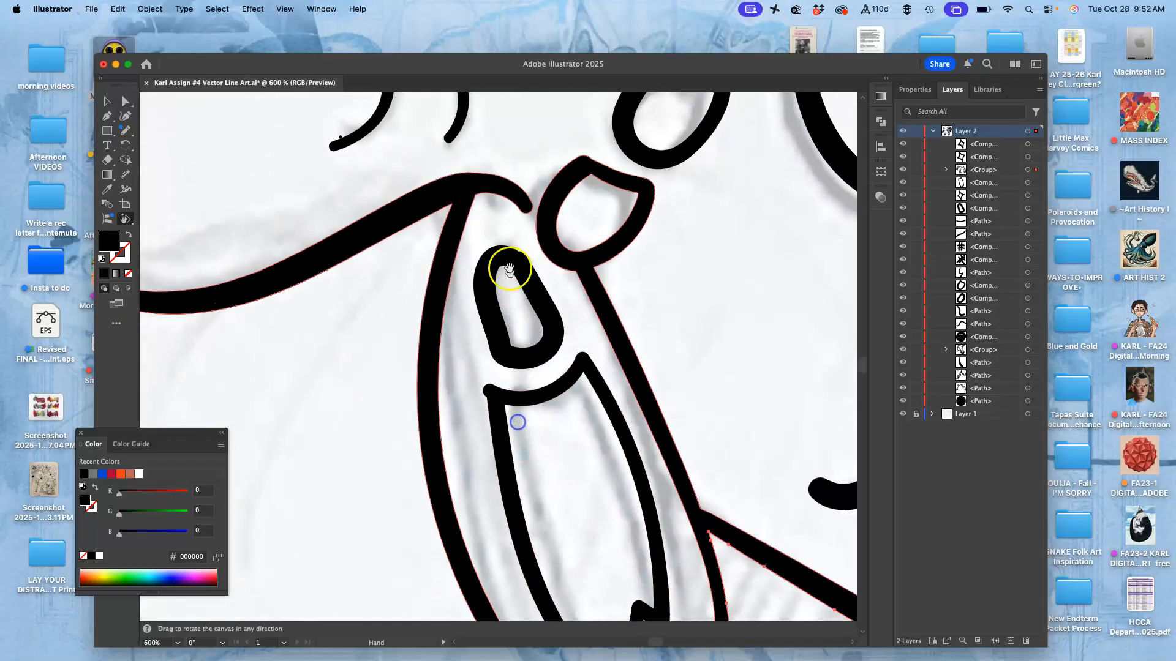
left_click_drag(510, 307, 492, 275)
key("super+equal")
key("super+equal")
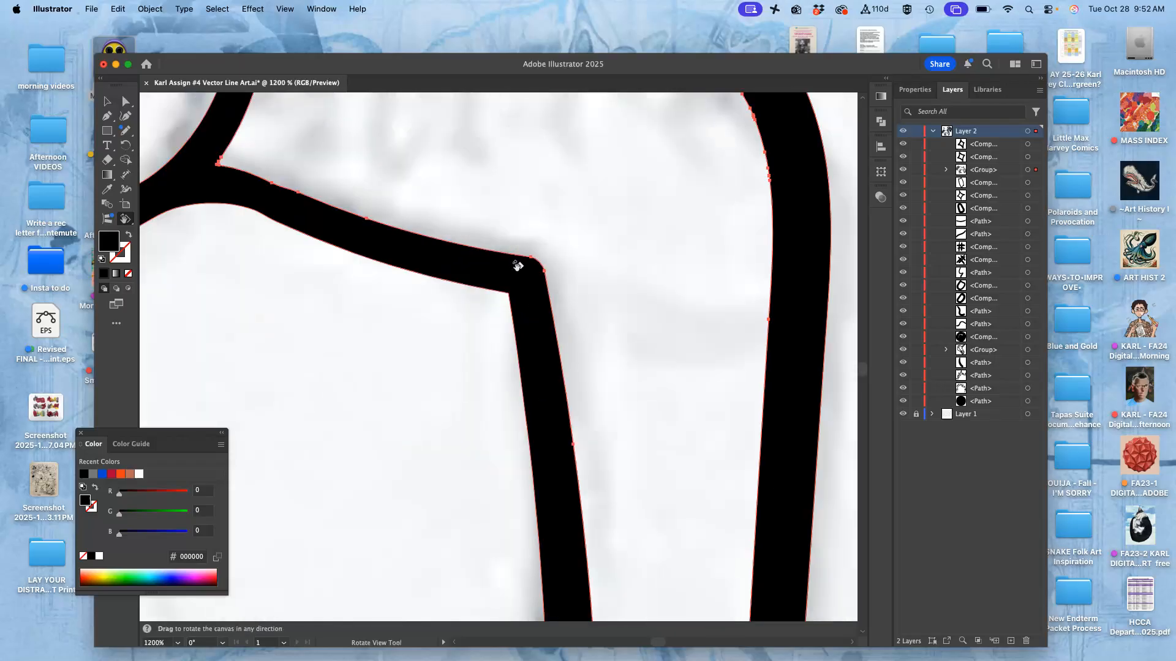
Step: Try to extend the back line's rounded end at the shoulder to the lowest neck vertebra with the Blob Brush
left_click_drag(453, 310, 763, 453)
left_click_drag(570, 288, 585, 557)
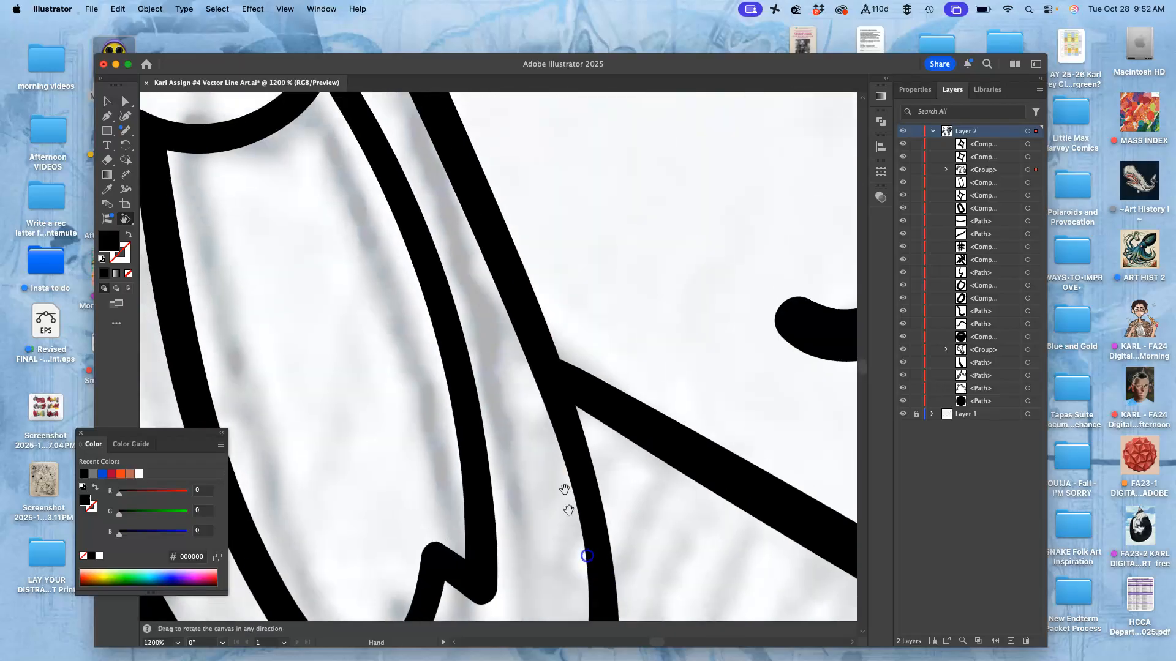
left_click_drag(517, 308, 588, 564)
left_click_drag(460, 329, 644, 561)
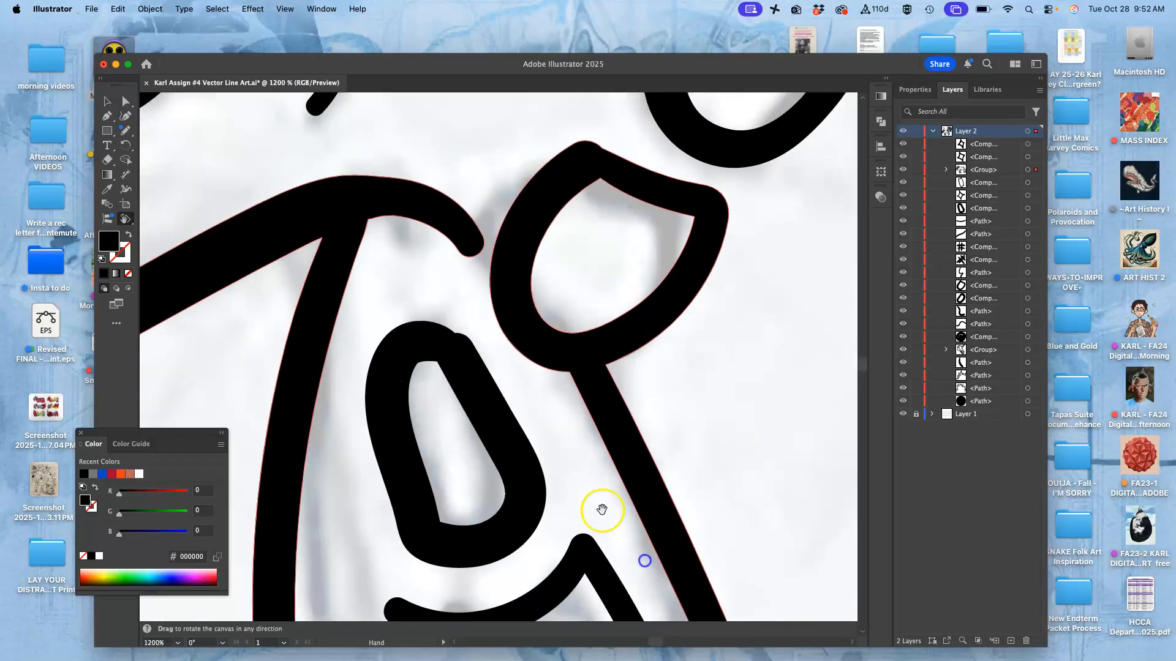
left_click(126, 130)
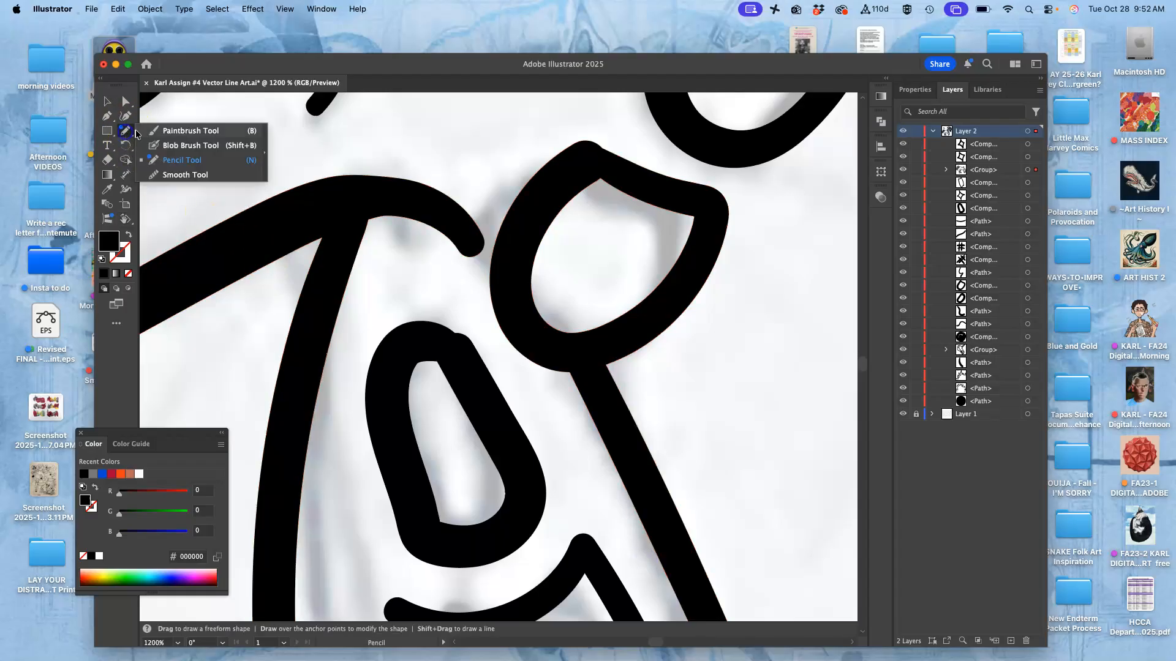
left_click(171, 145)
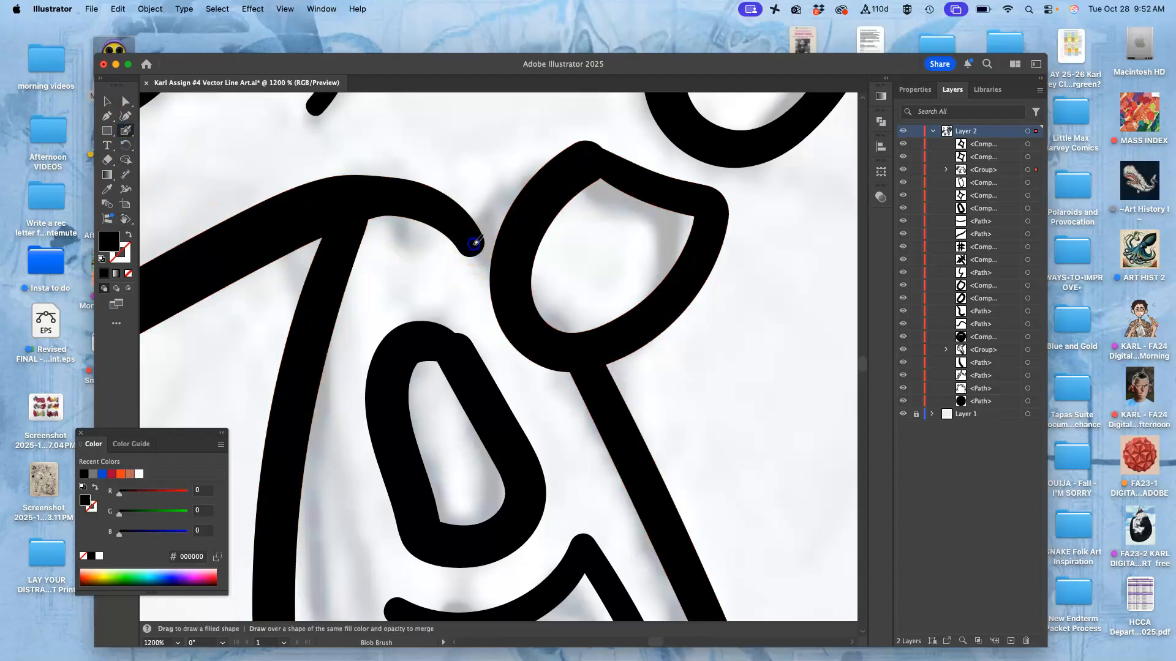
left_click_drag(491, 258, 491, 264)
key("super+z")
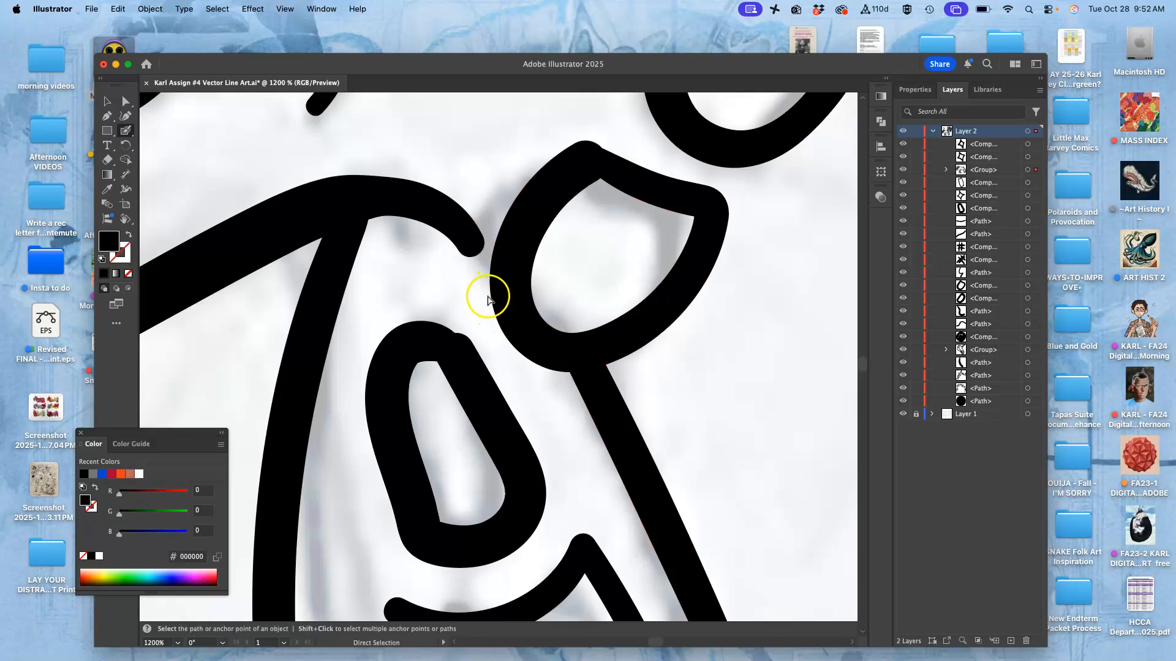
Step: Erase the rounded end of the back line at the shoulder and redraw it with the Pencil to meet the lowest neck vertebra
left_click(107, 159)
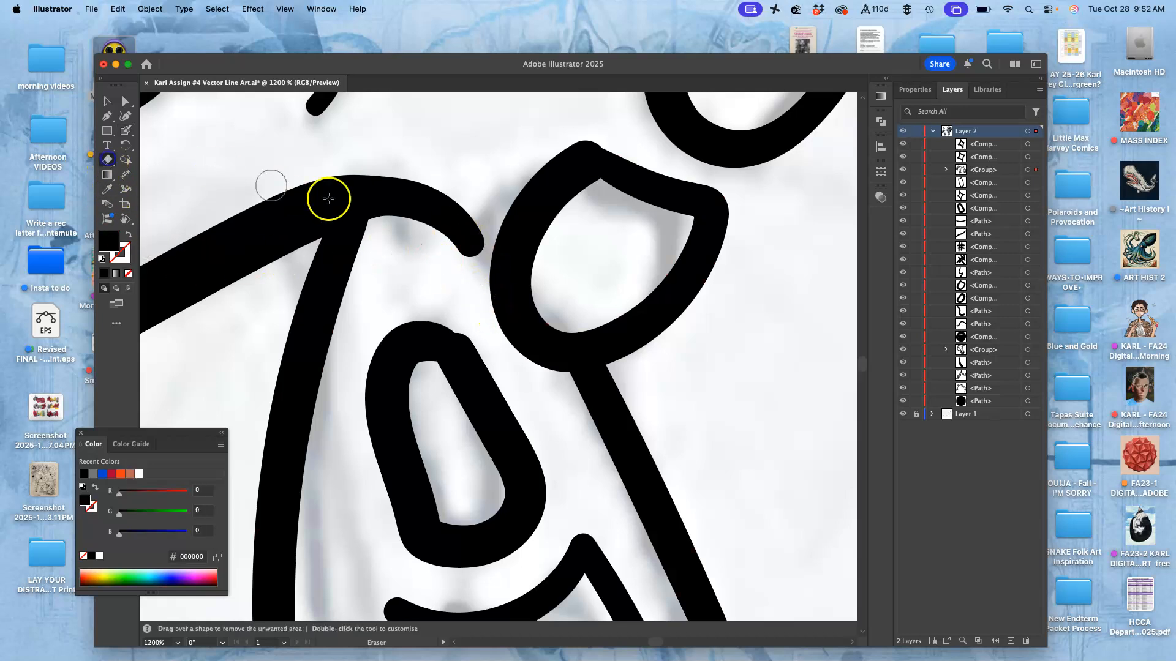
mouse_move(465, 184)
left_mouse_down()
mouse_move(420, 244)
mouse_move(434, 197)
mouse_move(460, 250)
mouse_move(476, 206)
left_mouse_up()
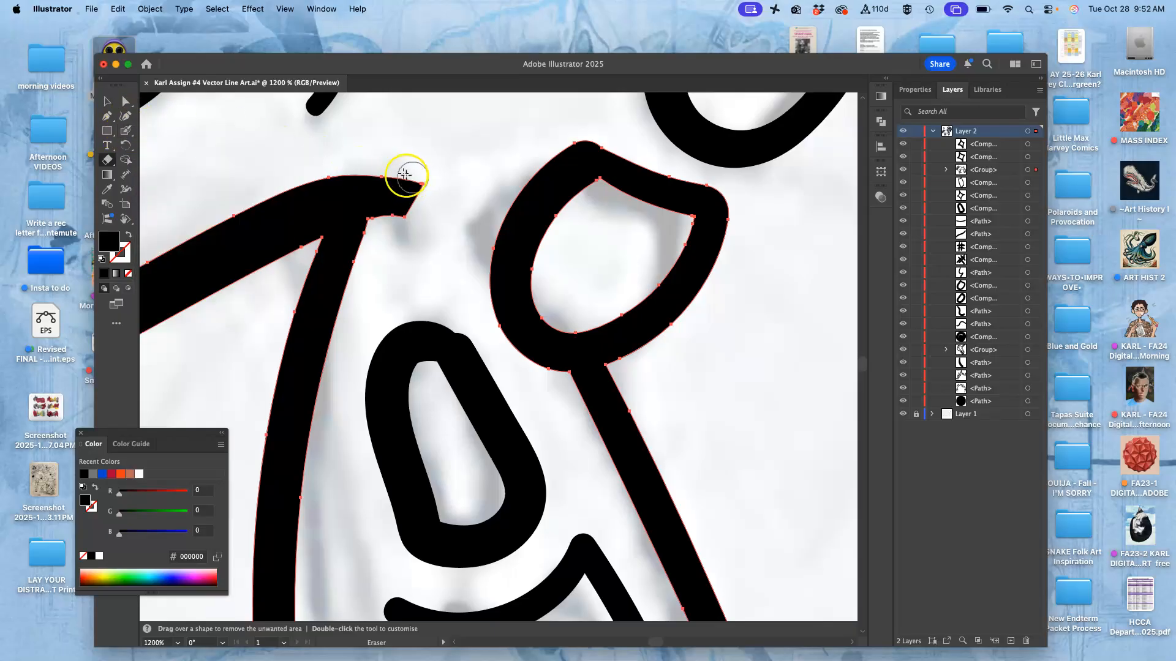
mouse_move(128, 136)
left_mouse_down()
mouse_move(179, 128)
mouse_move(187, 157)
left_mouse_up()
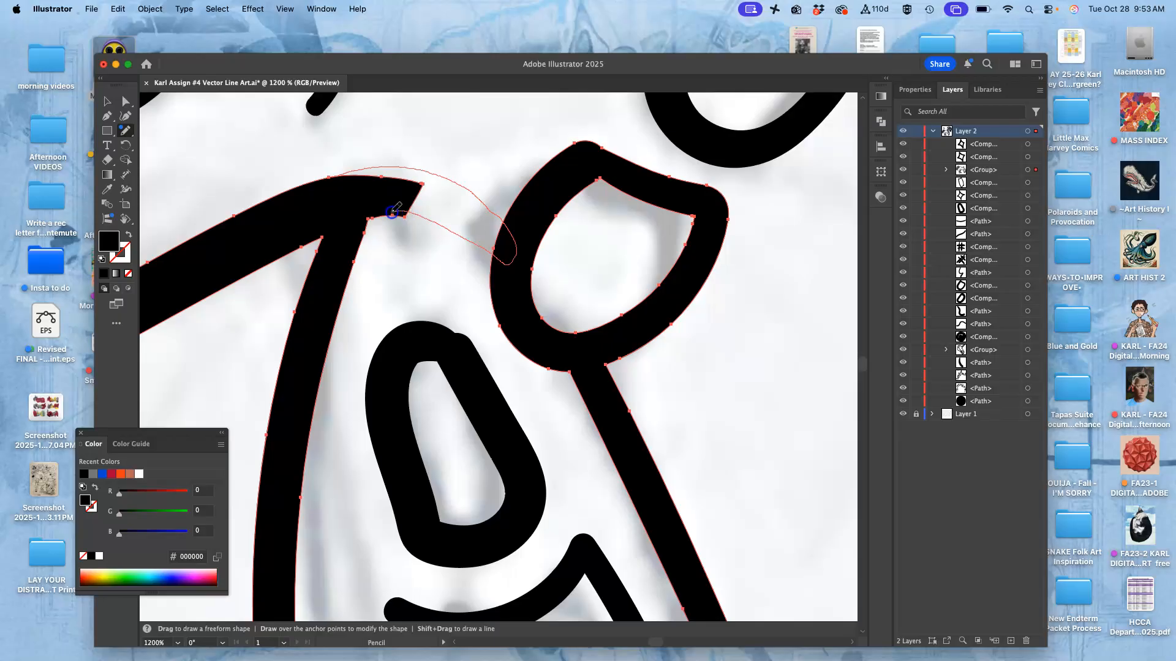
left_click_drag(364, 236, 365, 234)
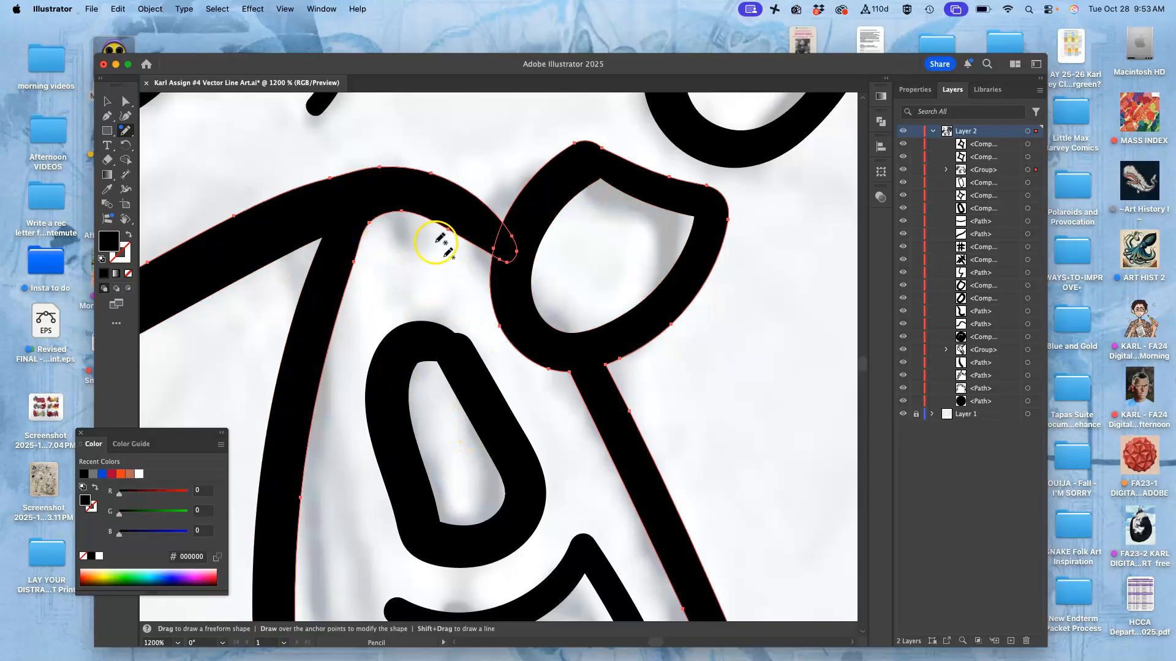
Step: Smooth the bump atop the narrow oval inside the shoulder and the outline of a neck vertebra below the skull with the Pencil
left_click(462, 364, "super")
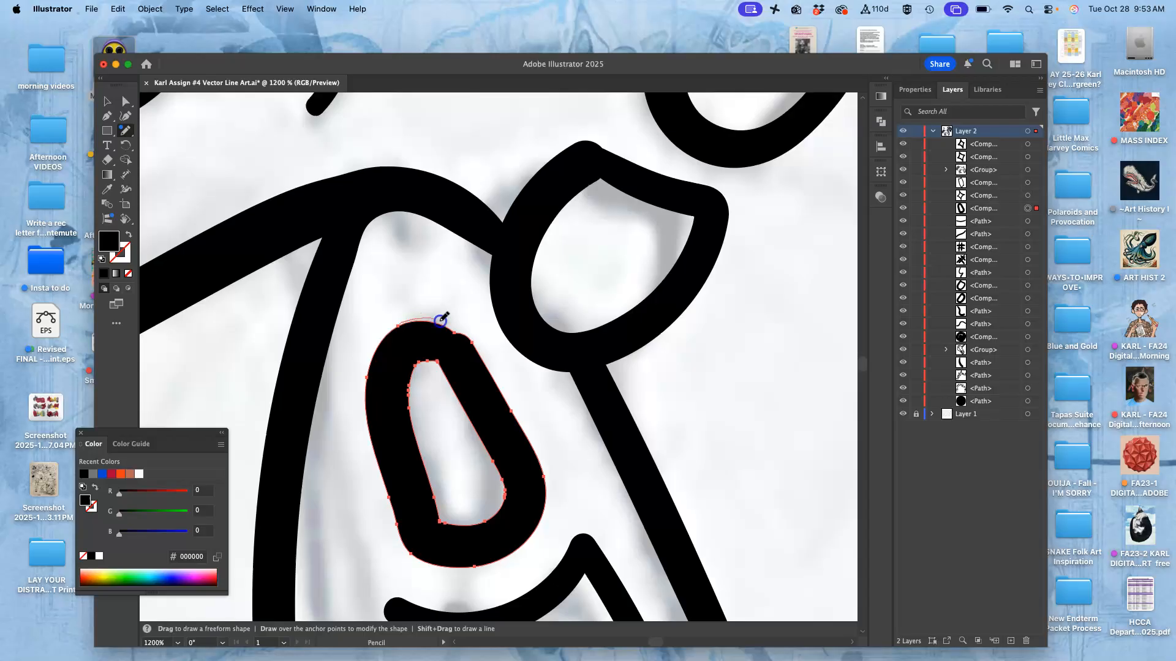
left_click_drag(486, 366, 494, 378)
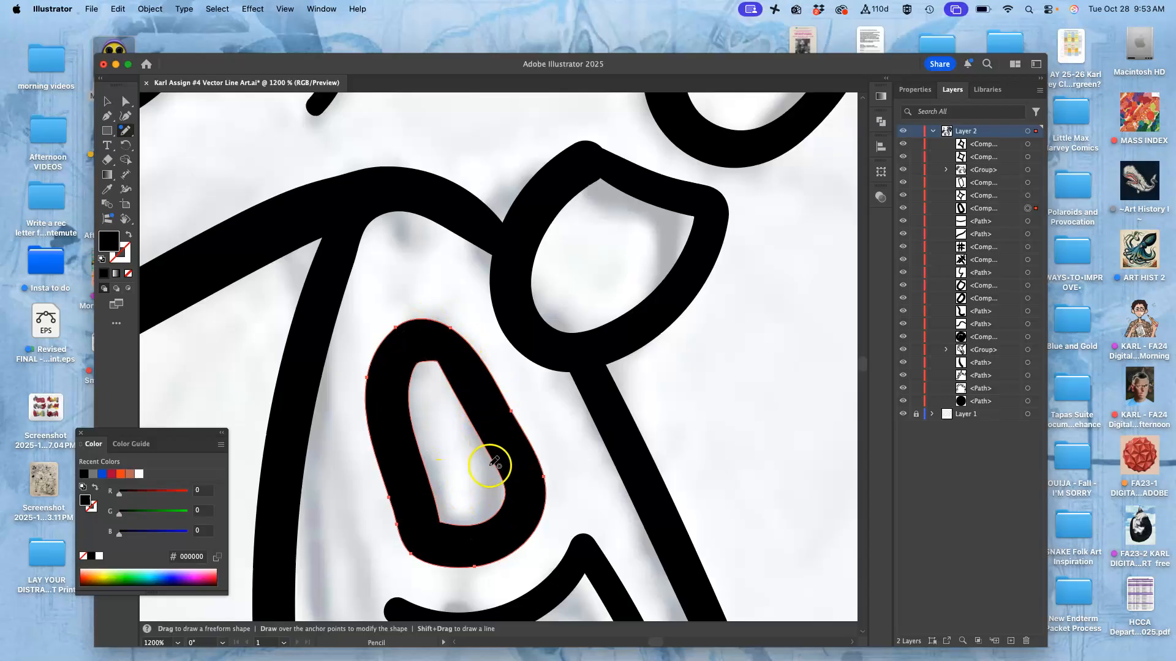
key("space")
mouse_move(505, 328)
left_mouse_down()
mouse_move(493, 349)
mouse_move(512, 310)
mouse_move(475, 402)
mouse_move(457, 502)
mouse_move(407, 512)
mouse_move(446, 309)
mouse_move(404, 325)
left_mouse_up()
left_click_drag(556, 308, 525, 325)
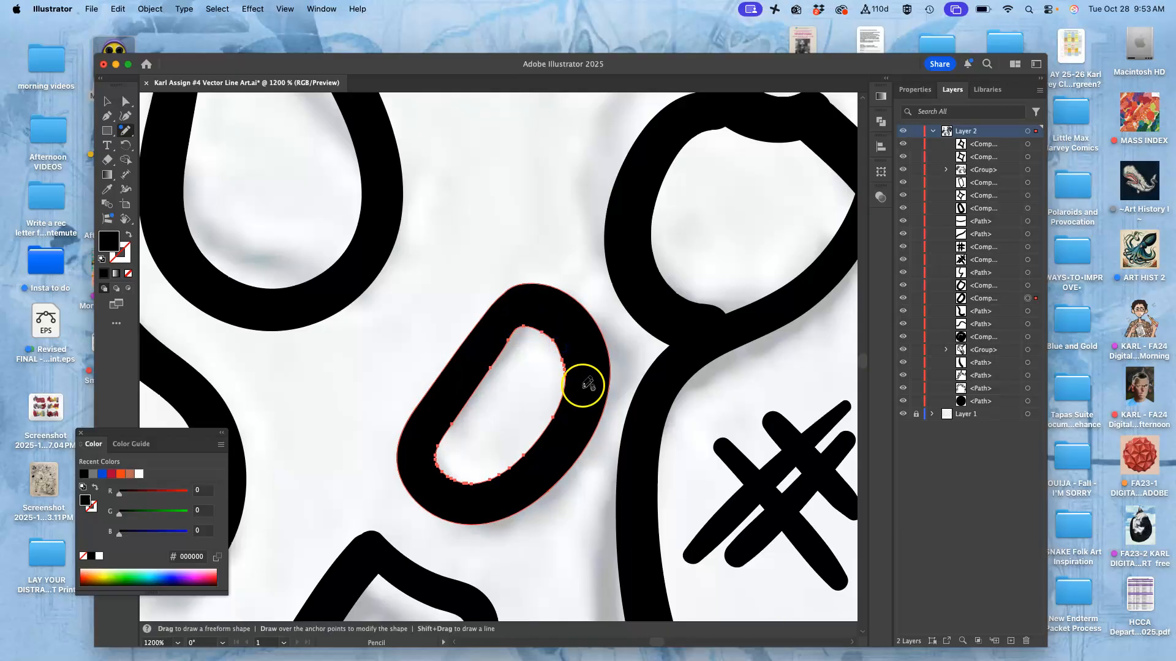
Step: Smooth the inner edge of the rounded bone at the back of the skull and the bump above it with the Pencil
left_click_drag(582, 306, 436, 411)
left_click(581, 223, "super")
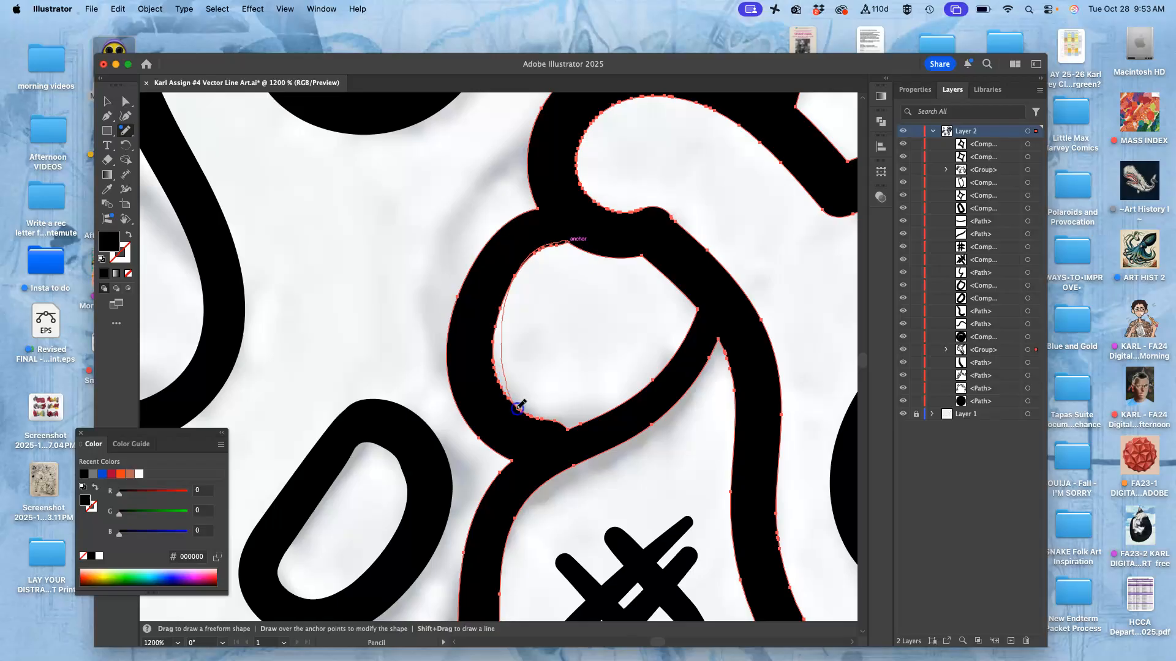
left_click_drag(571, 427, 576, 423)
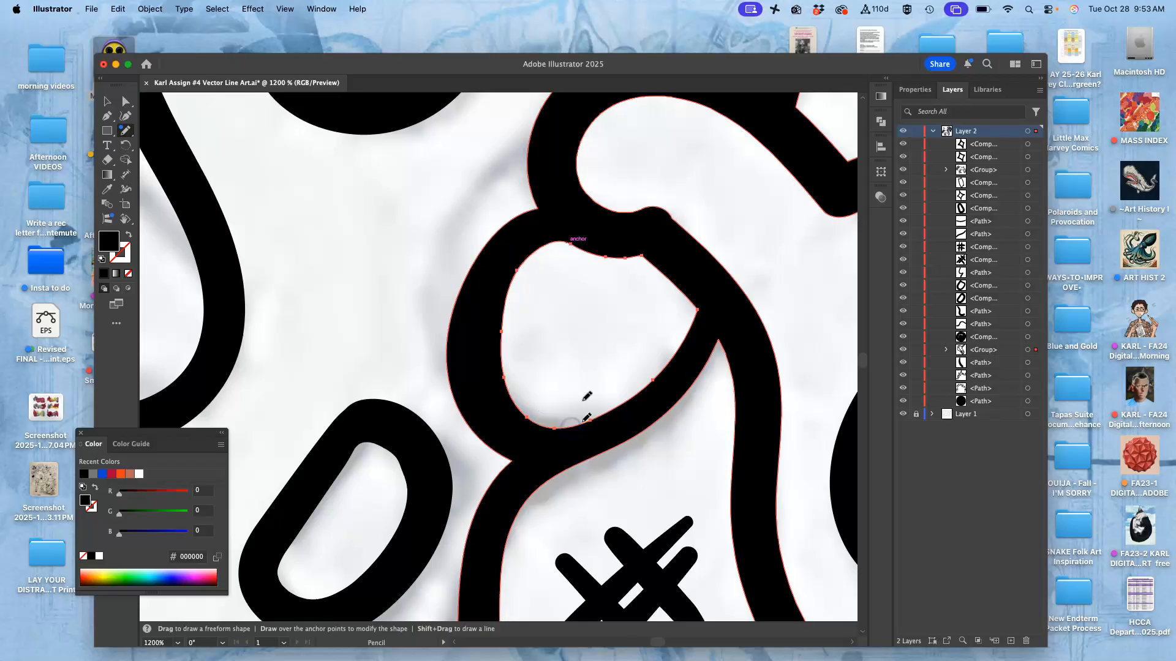
key("space")
mouse_move(662, 249)
left_mouse_down()
mouse_move(482, 318)
mouse_move(476, 277)
mouse_move(487, 280)
mouse_move(464, 279)
left_mouse_up()
left_click(488, 306, "super")
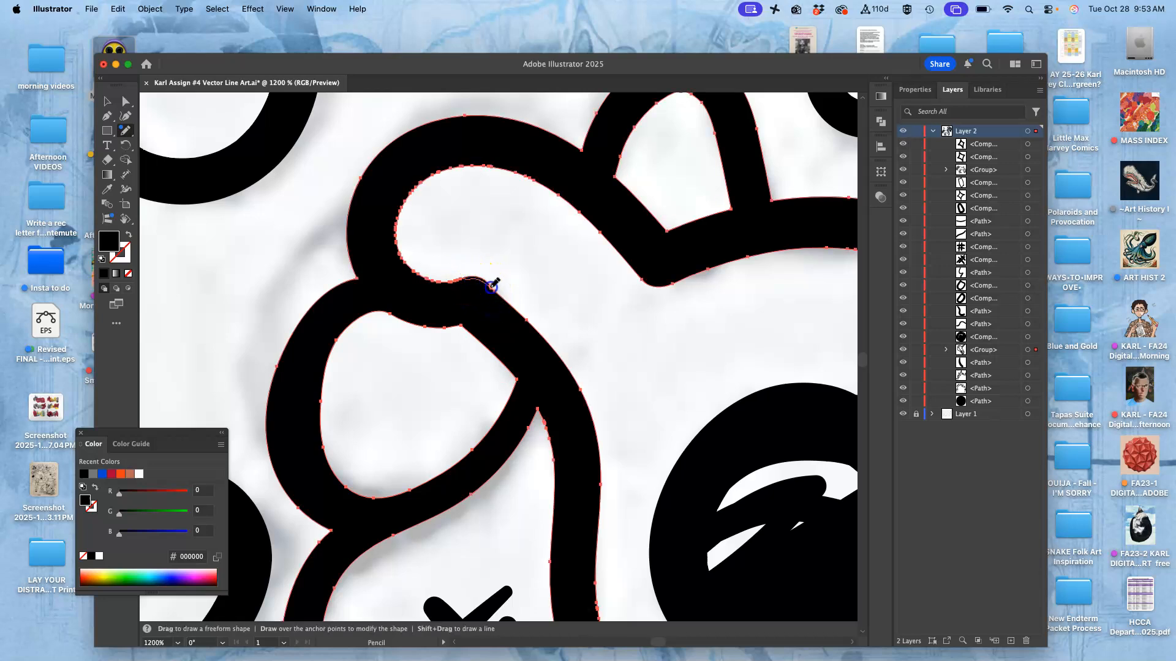
Step: Redraw both edges of the small inner flame above the skull with the Pencil to remove the bumps where its strokes join
key("space")
left_click_drag(617, 260, 451, 415)
mouse_move(549, 281)
left_mouse_down()
mouse_move(408, 463)
mouse_move(501, 289)
left_mouse_up()
left_click(530, 313, "super")
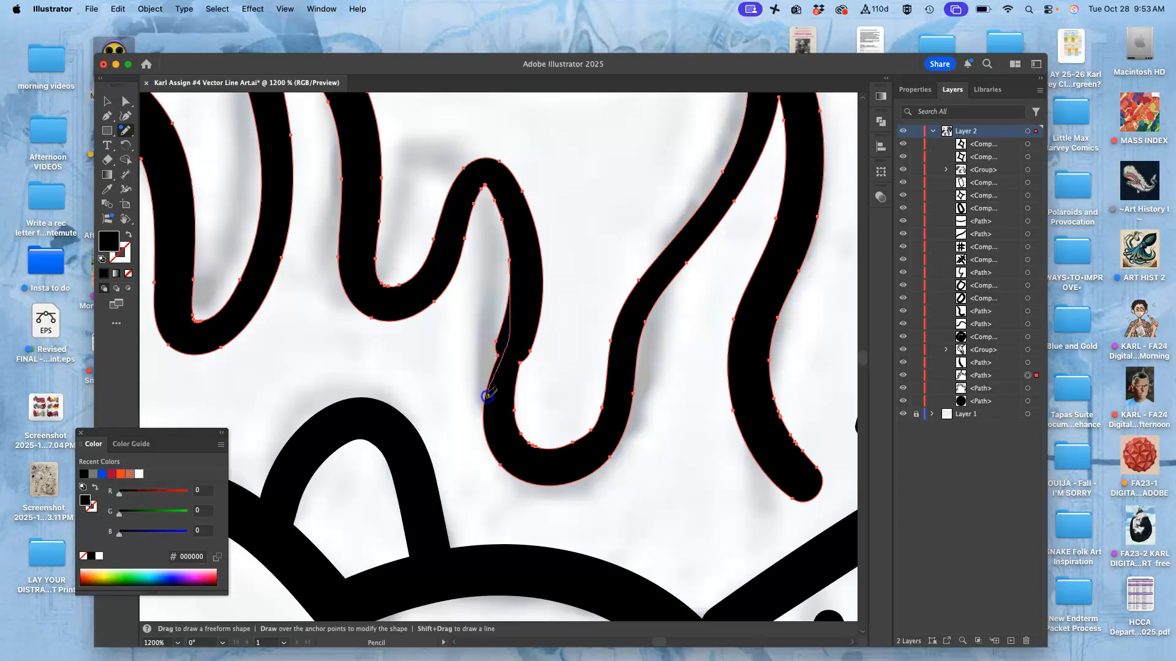
left_click_drag(488, 396, 490, 395)
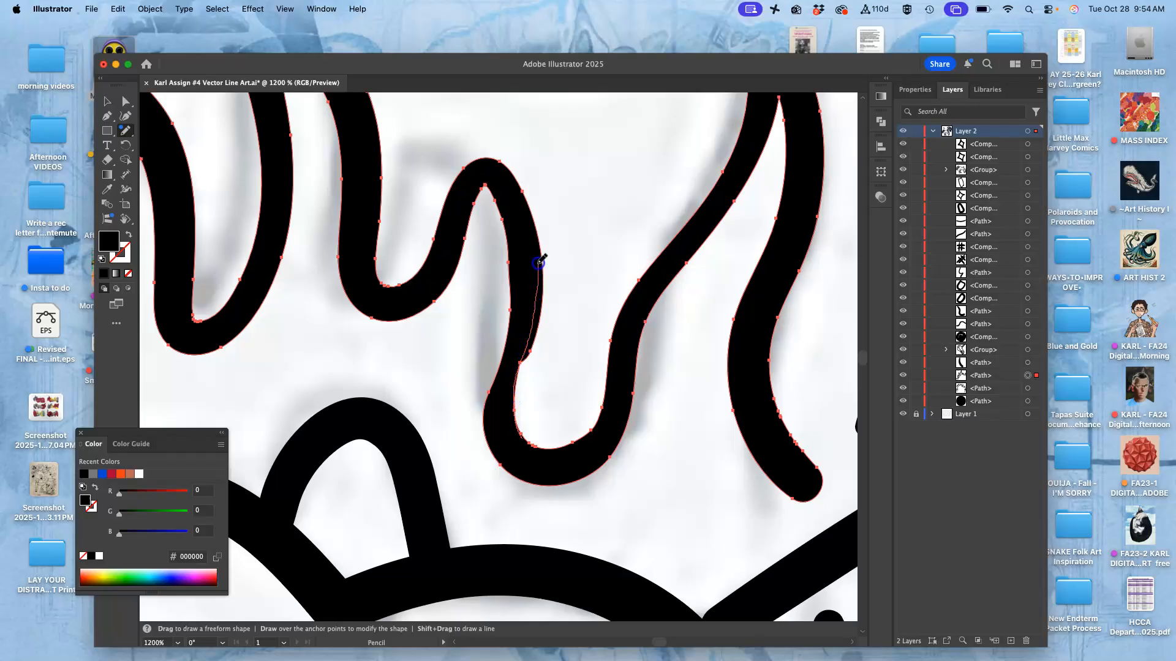
left_click_drag(533, 221, 534, 219)
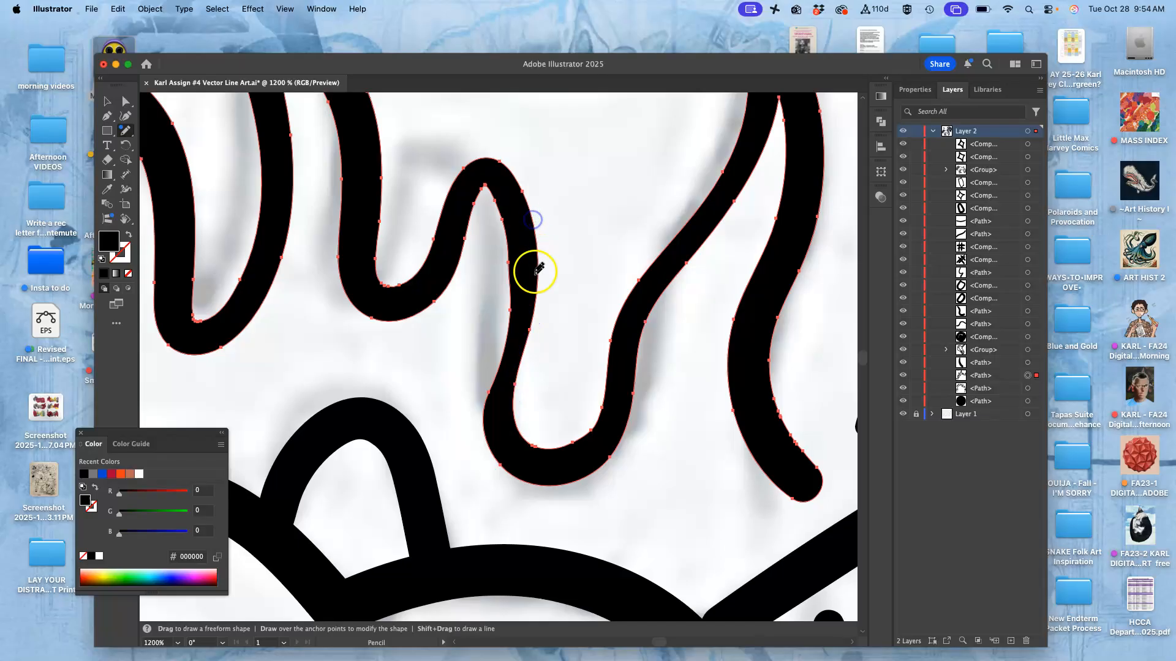
Step: Select the outer flame outline and smooth its blunt downward point beside the small upper flame with the Pencil
key("space")
left_click_drag(559, 263, 496, 536)
left_click_drag(555, 303, 373, 302)
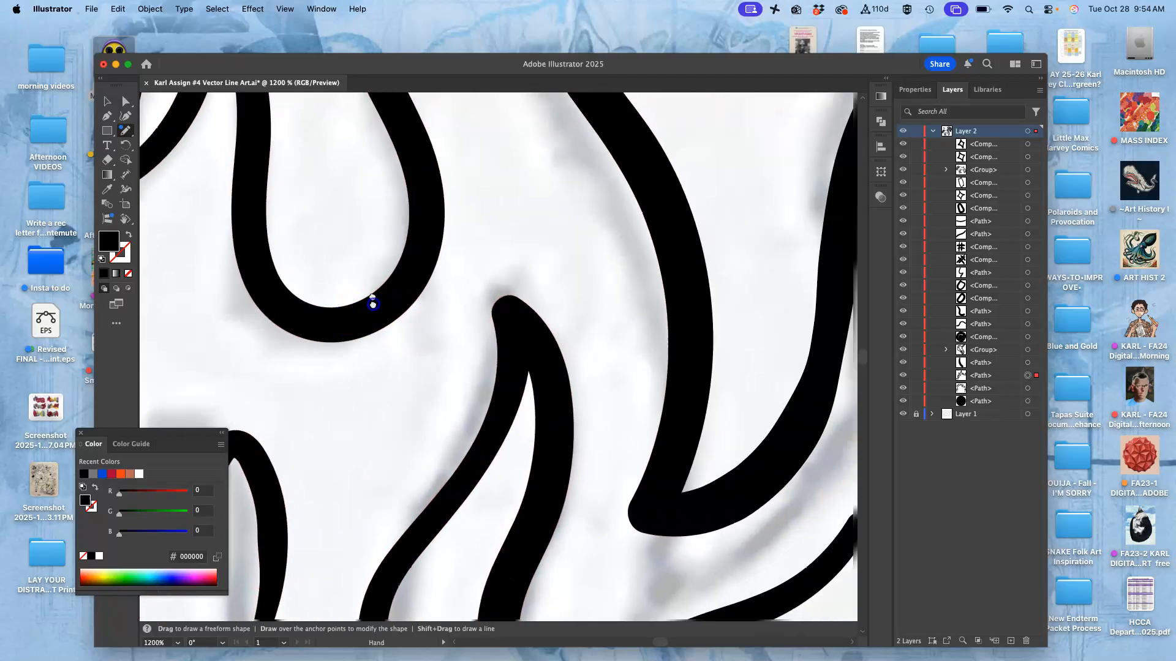
left_click_drag(509, 338, 554, 446)
left_click_drag(562, 345, 658, 441)
left_click_drag(396, 211, 553, 516)
left_click_drag(495, 351, 570, 49)
left_click(449, 382, "super")
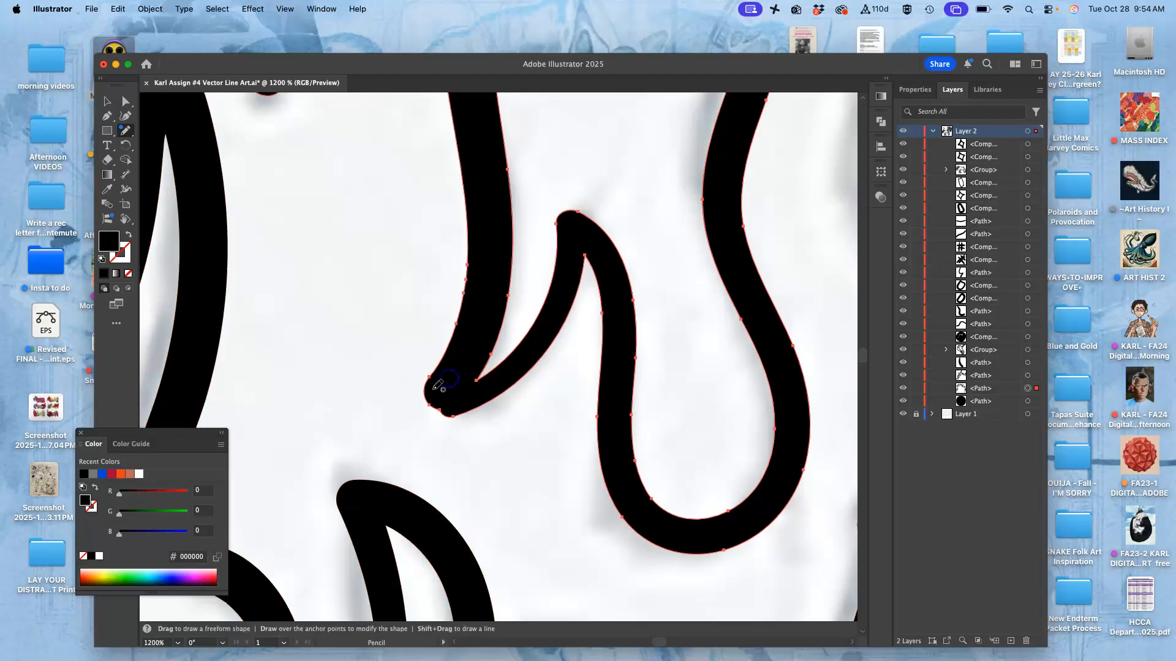
left_click_drag(450, 417, 454, 415)
Step: Reshape the downward point between the two tall upper-left flames of the outer outline with the Pencil
left_click_drag(445, 329, 606, 464)
left_click_drag(508, 297, 617, 461)
left_click_drag(572, 298, 625, 201)
left_click_drag(450, 430, 710, 115)
left_click_drag(492, 368, 673, 395)
left_click_drag(438, 331, 386, 258)
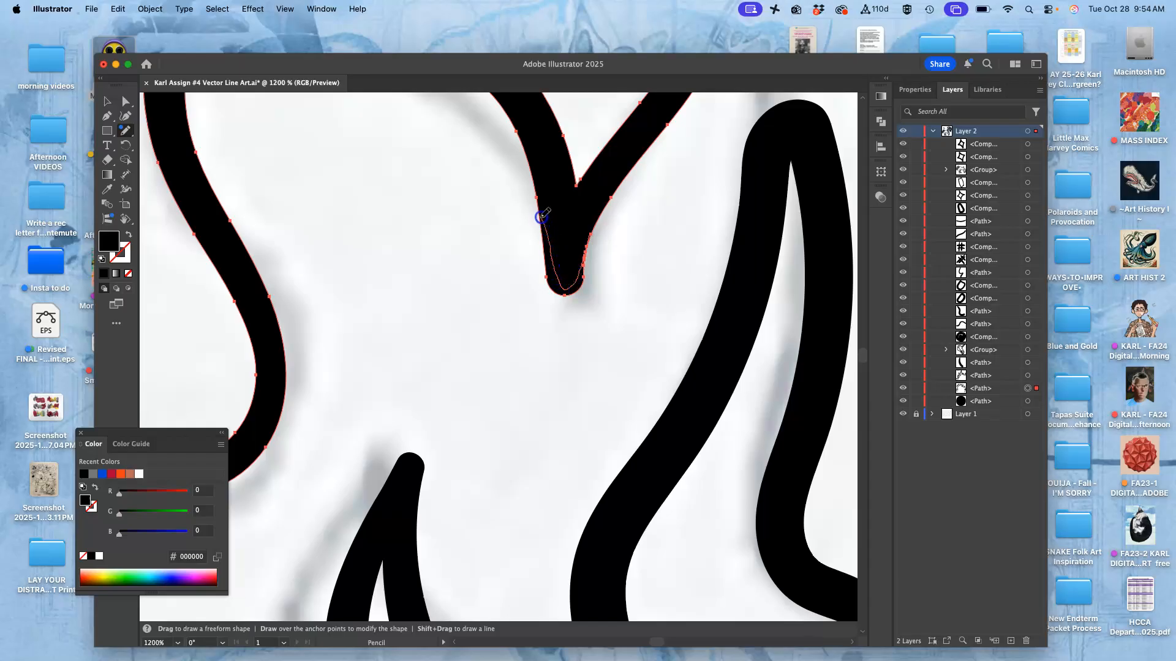
left_click_drag(537, 202, 537, 197)
Step: Remove the bump on the inner edge of the outer flame outline's upper-left side with the Pencil
left_click_drag(476, 408, 549, 220)
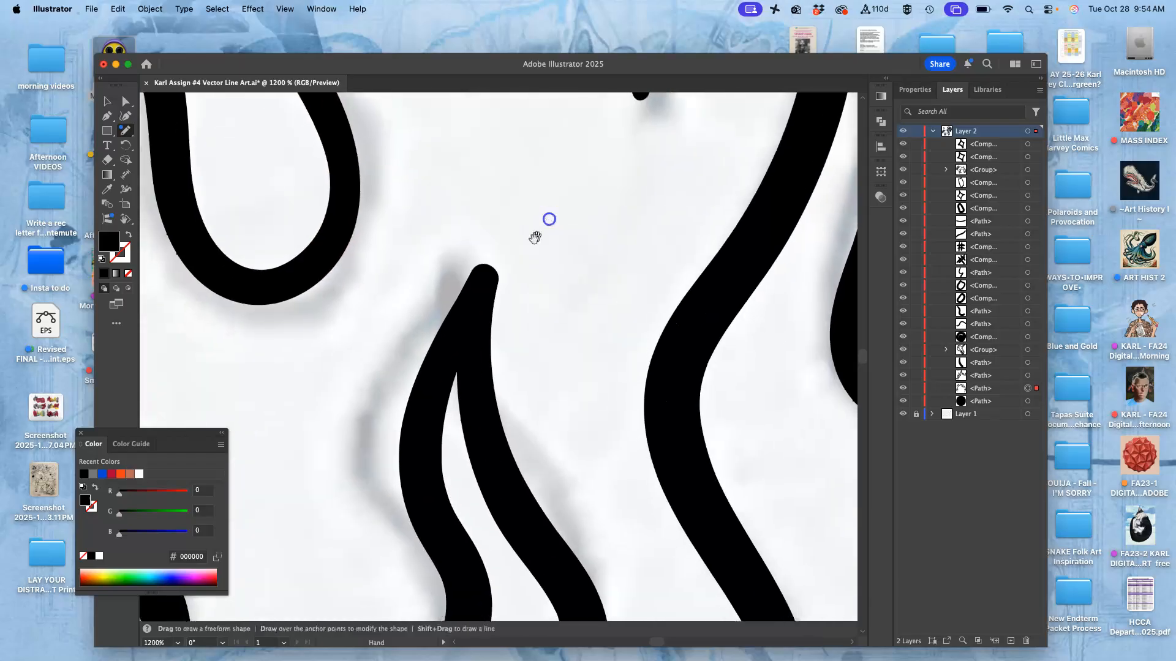
left_click_drag(481, 329, 513, 289)
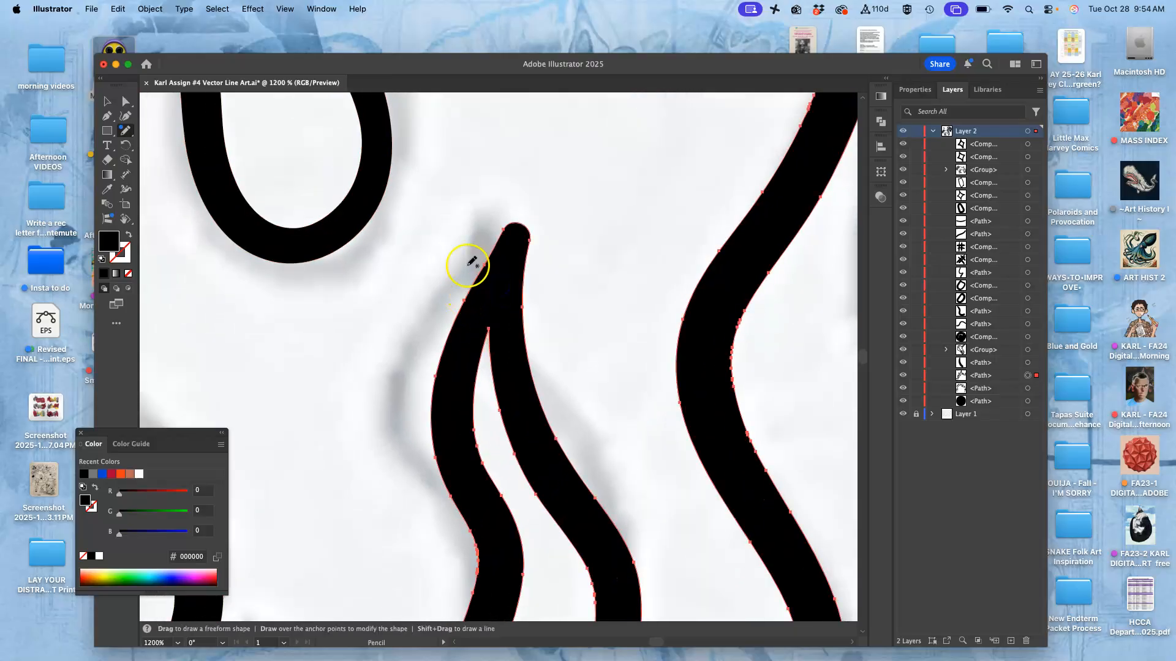
left_click_drag(481, 206, 677, 310)
left_click_drag(450, 233, 666, 331)
left_click(410, 250, "super")
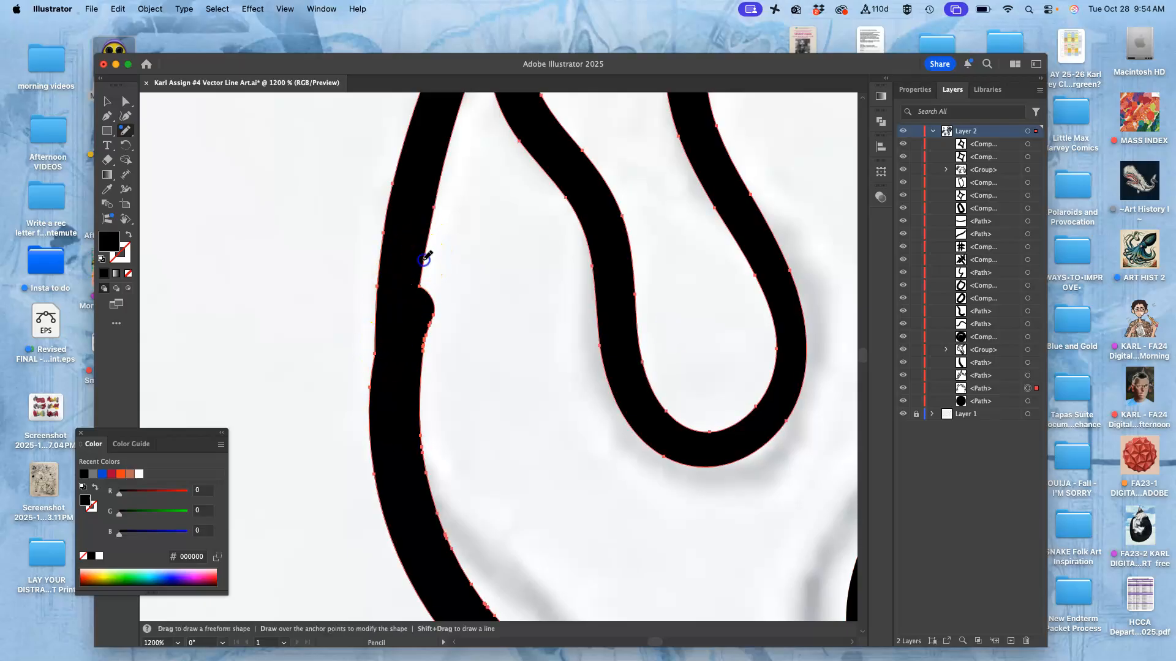
mouse_move(423, 384)
left_mouse_down()
mouse_move(419, 414)
mouse_move(427, 251)
left_mouse_up()
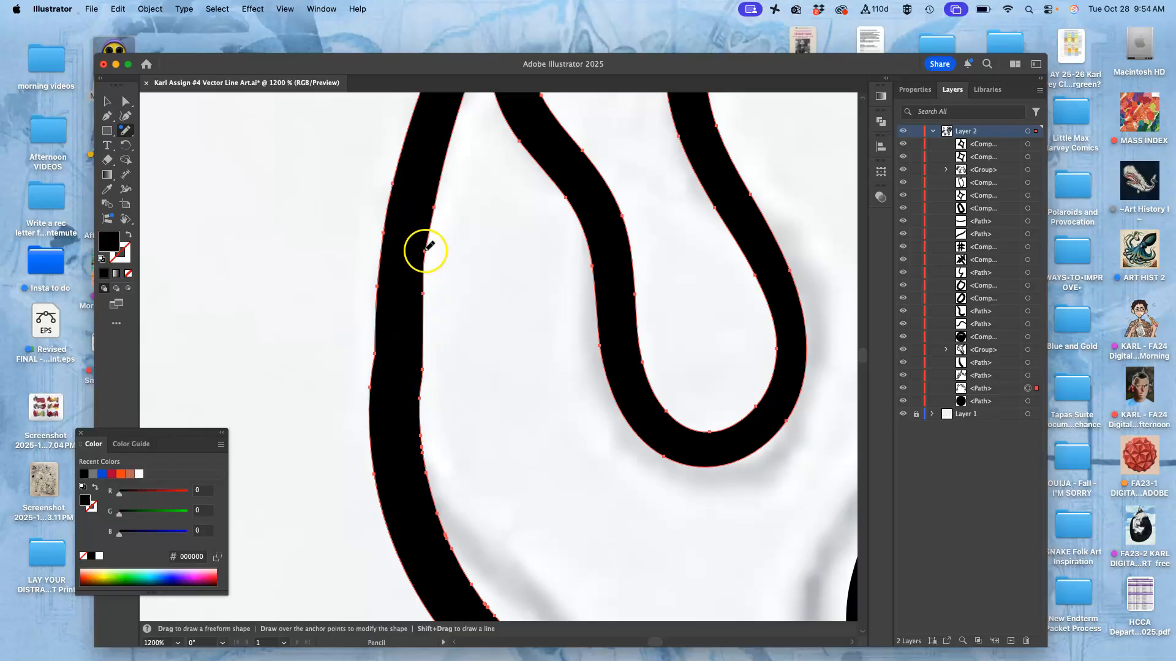
left_click_drag(420, 403, 420, 423)
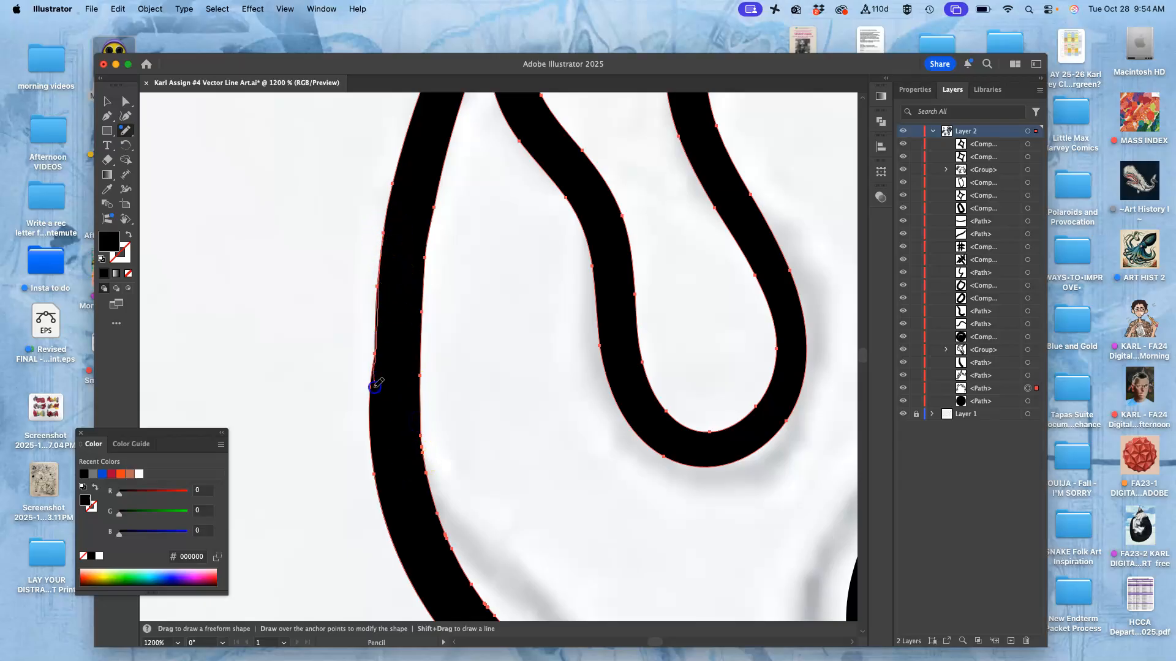
Step: Redraw the outer and inner edges of the outer flame outline's left side as smooth, evenly spaced curves
left_click_drag(374, 482, 375, 481)
mouse_move(375, 399)
left_mouse_down()
mouse_move(372, 325)
mouse_move(398, 187)
left_mouse_up()
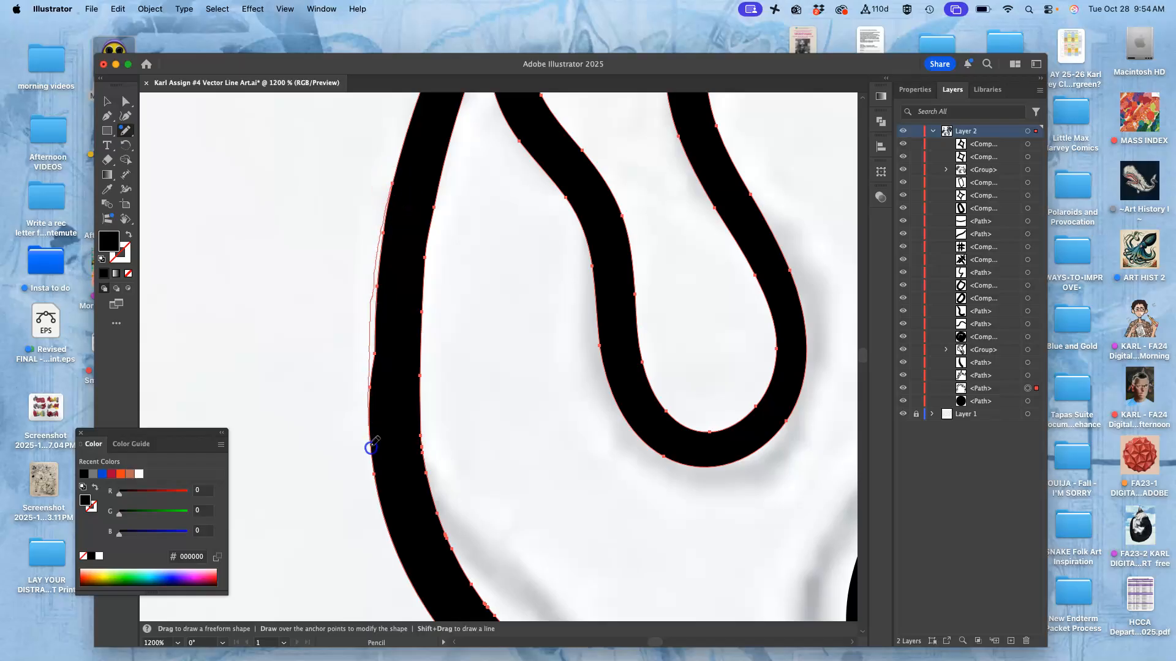
left_click_drag(372, 447, 372, 450)
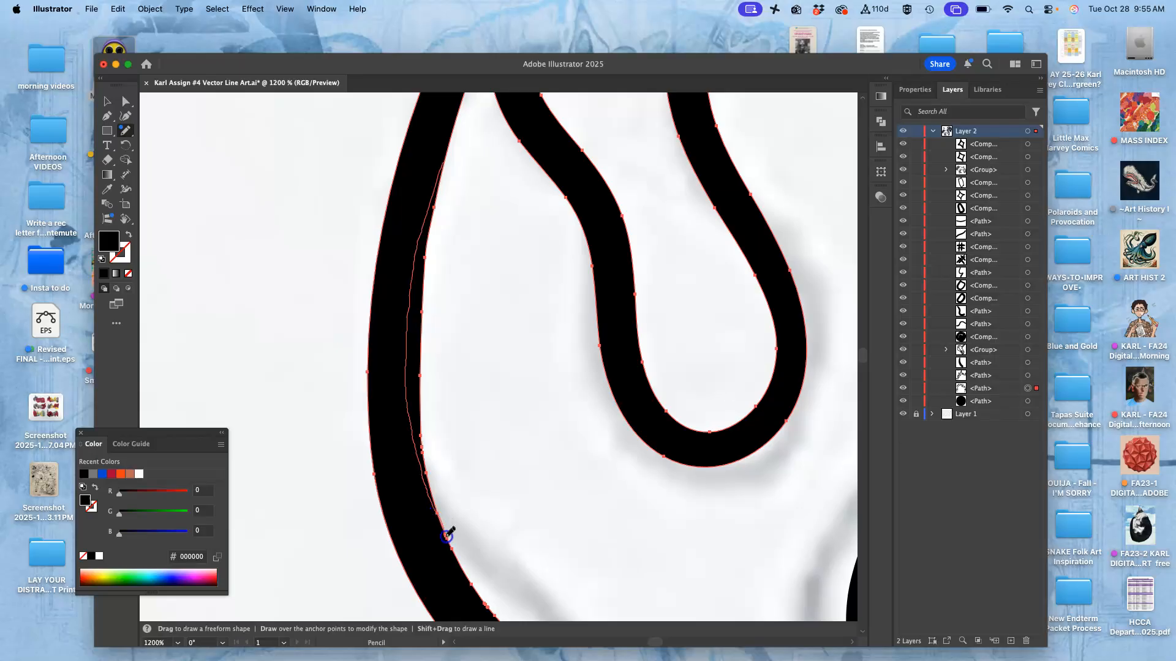
left_click_drag(447, 536, 448, 538)
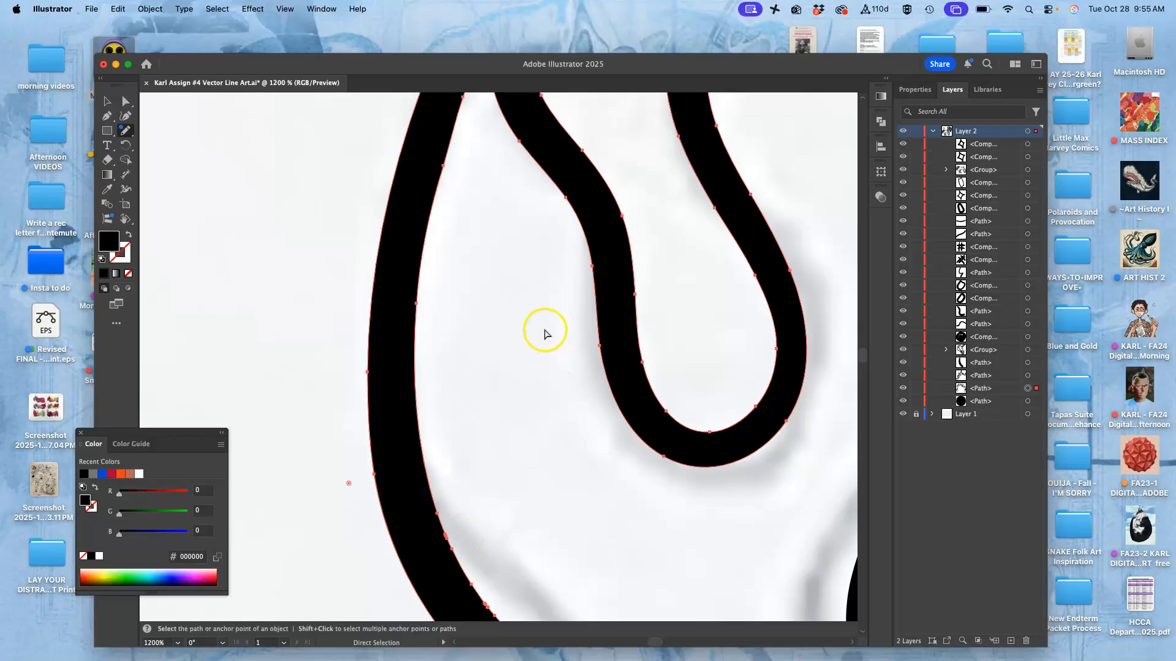
Step: Examine the flaming mane, the skull and the chest at a reduced magnification
key("super+minus")
key("super+minus")
key("super+minus")
key("super+minus")
key("super+minus")
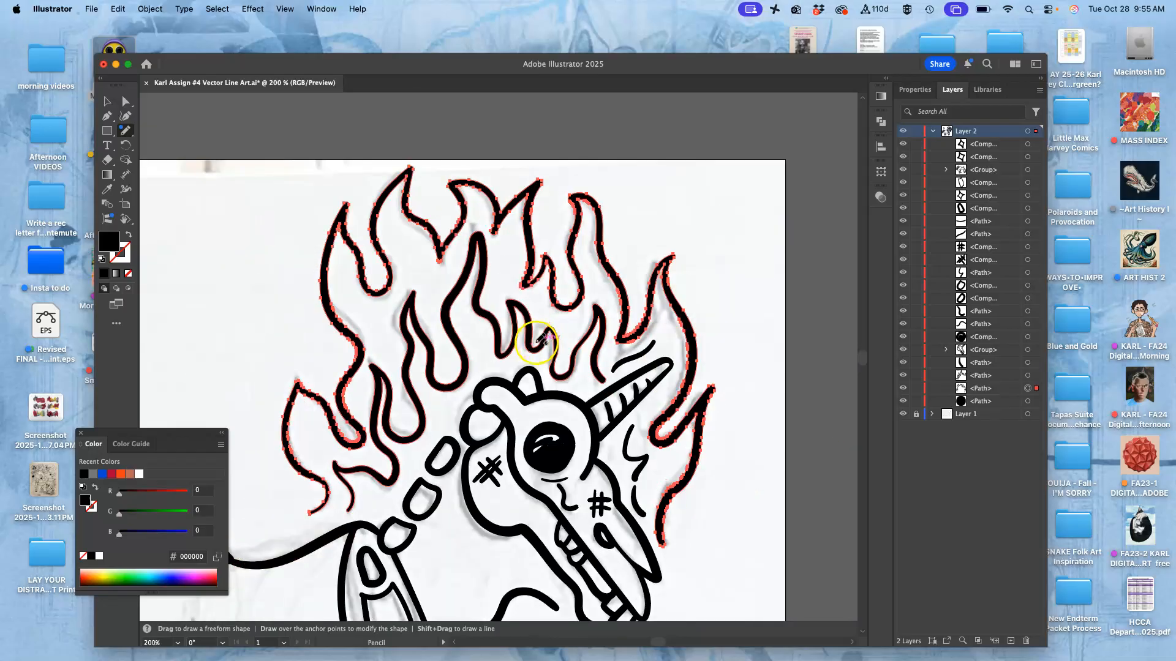
mouse_move(510, 385)
left_mouse_down()
mouse_move(537, 264)
mouse_move(551, 294)
left_mouse_up()
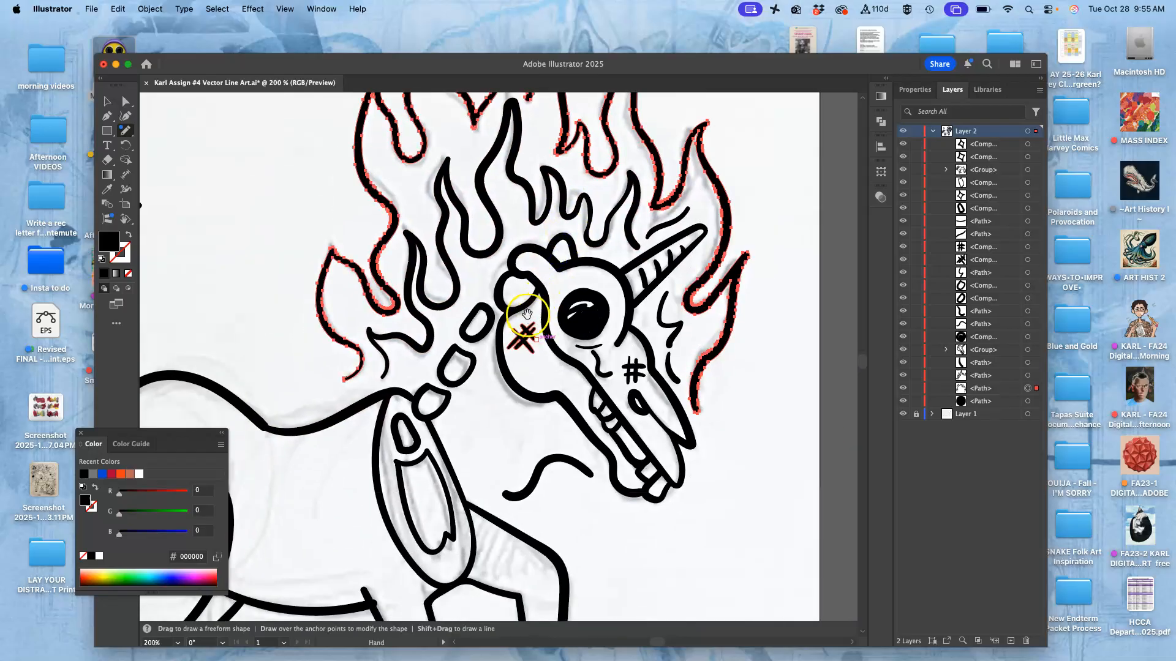
mouse_move(516, 377)
left_mouse_down()
mouse_move(582, 307)
mouse_move(583, 263)
left_mouse_up()
left_click_drag(531, 329, 553, 298)
Step: Examine the linework up close from the inner flames to where the belly line meets the leg, and select that outline
key("super+equal")
key("super+equal")
key("super+equal")
key("super+equal")
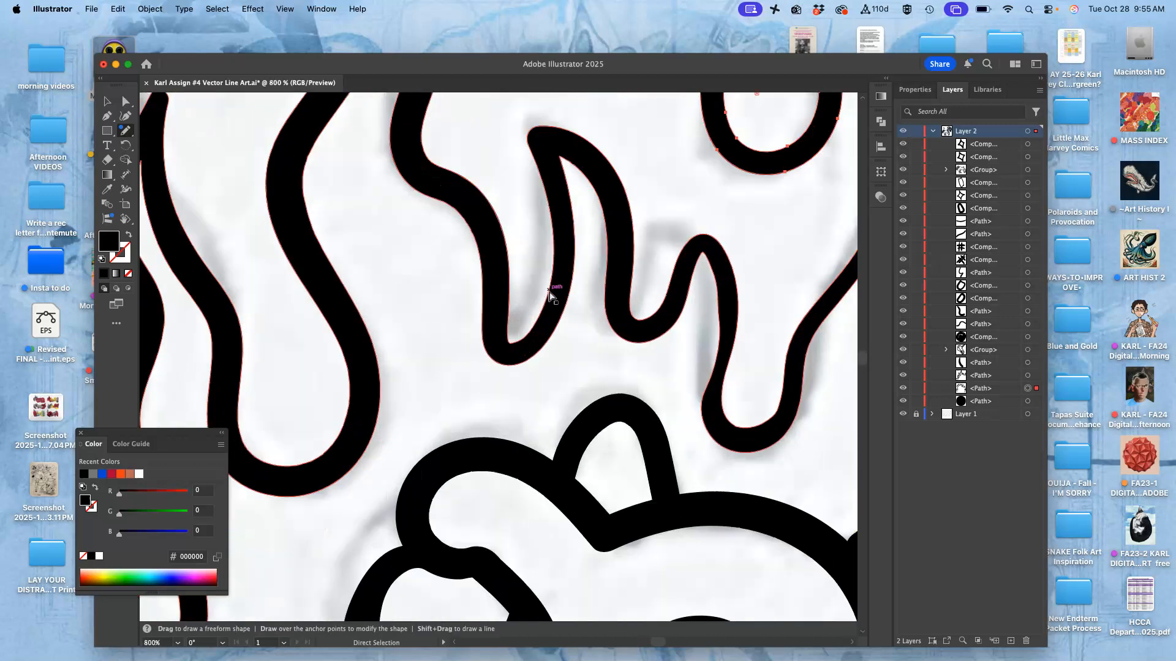
left_click_drag(526, 399, 460, 142)
left_click_drag(499, 471, 543, 157)
mouse_move(504, 374)
left_mouse_down()
mouse_move(503, 331)
mouse_move(390, 475)
left_mouse_up()
mouse_move(470, 440)
left_mouse_down()
mouse_move(462, 404)
mouse_move(552, 205)
left_mouse_up()
left_click_drag(445, 414, 551, 186)
mouse_move(434, 424)
left_mouse_down()
mouse_move(459, 352)
mouse_move(555, 193)
left_mouse_up()
mouse_move(429, 364)
left_mouse_down()
mouse_move(635, 258)
mouse_move(596, 192)
left_mouse_up()
left_click_drag(461, 327, 469, 206)
key("super")
left_click(407, 242, "super")
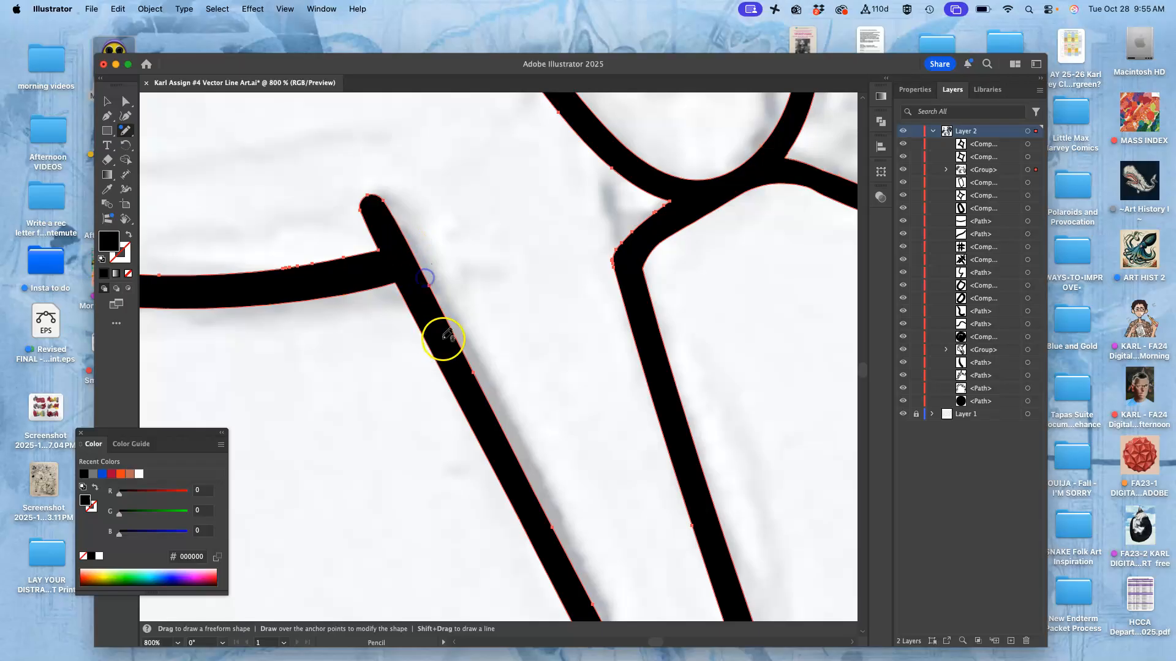
Step: Select the leftmost hoof's outline and smooth the inner and outer edges of its lower-left corner with the Pencil
left_click_drag(542, 285, 803, 311)
left_click_drag(426, 368, 815, 328)
left_click_drag(464, 339, 671, 212)
left_click_drag(438, 376, 400, 155)
mouse_move(516, 313)
left_mouse_down()
mouse_move(461, 256)
mouse_move(533, 199)
left_mouse_up()
left_click(369, 437, "super")
left_click(346, 409)
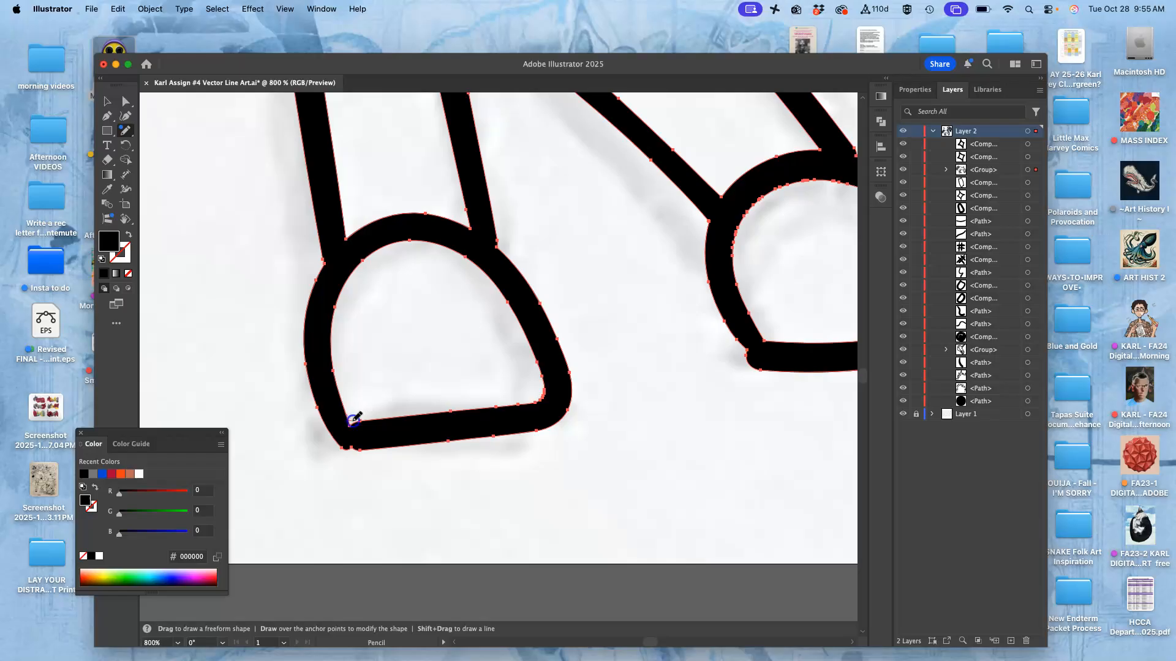
left_click_drag(364, 458, 347, 441)
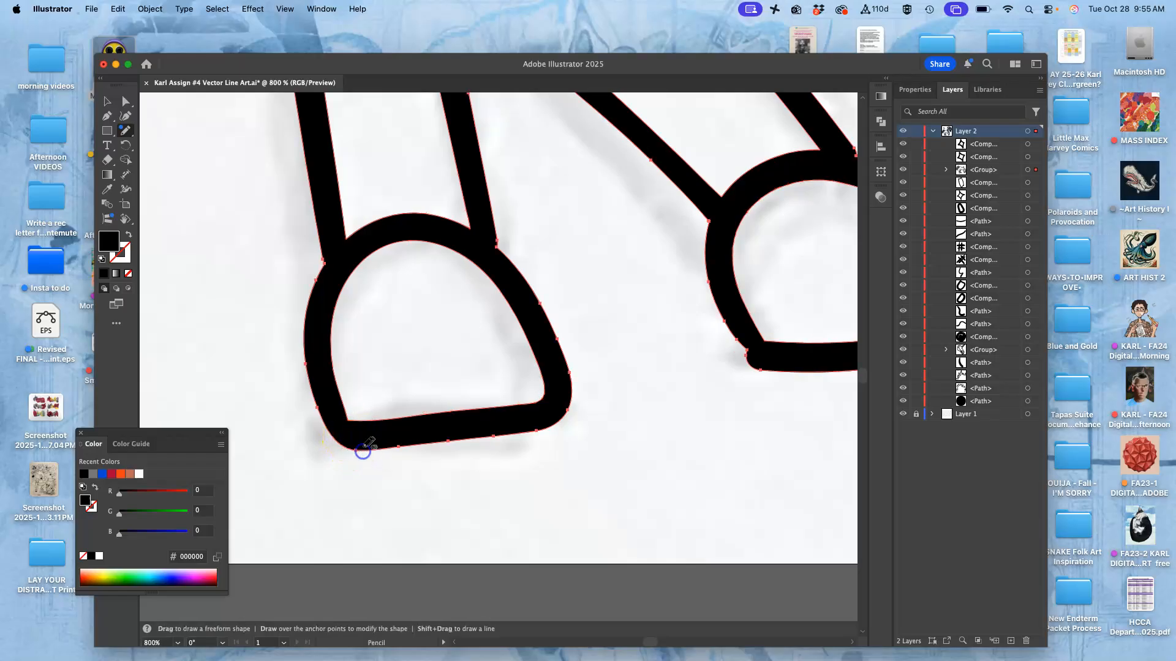
Step: Select the outlines of the second and third hooves and smooth each one's lower-left corner with the Pencil
scroll(630, 302, "right", 10)
left_click(363, 355, "super")
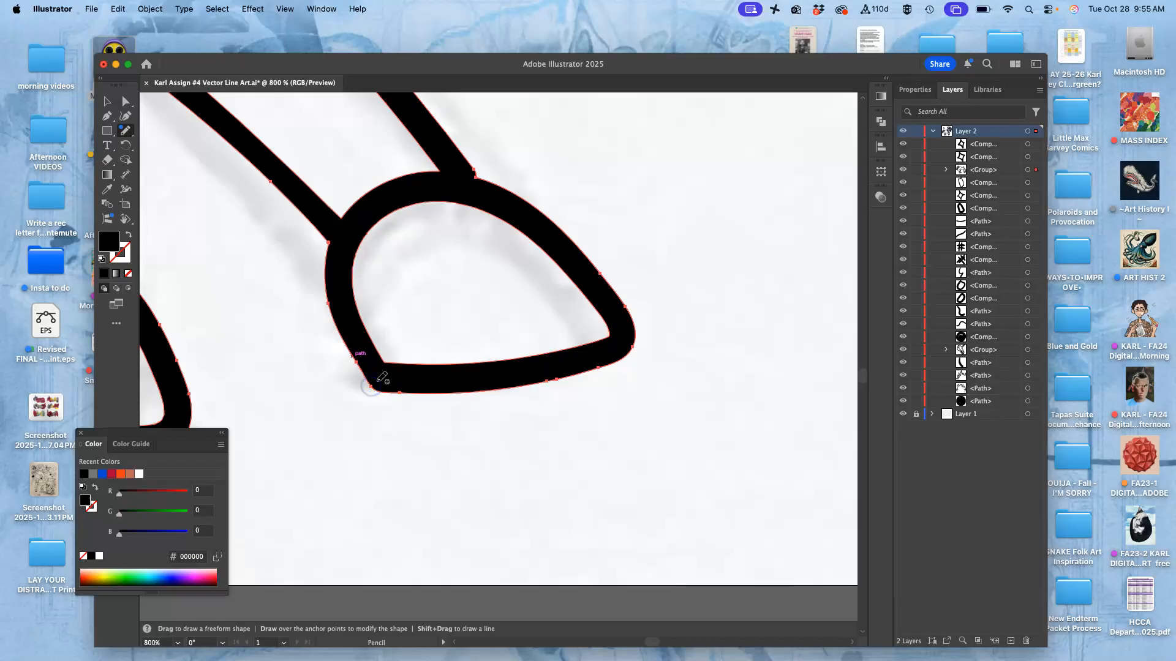
left_click_drag(551, 242, 381, 272)
left_click_drag(556, 266, 183, 297)
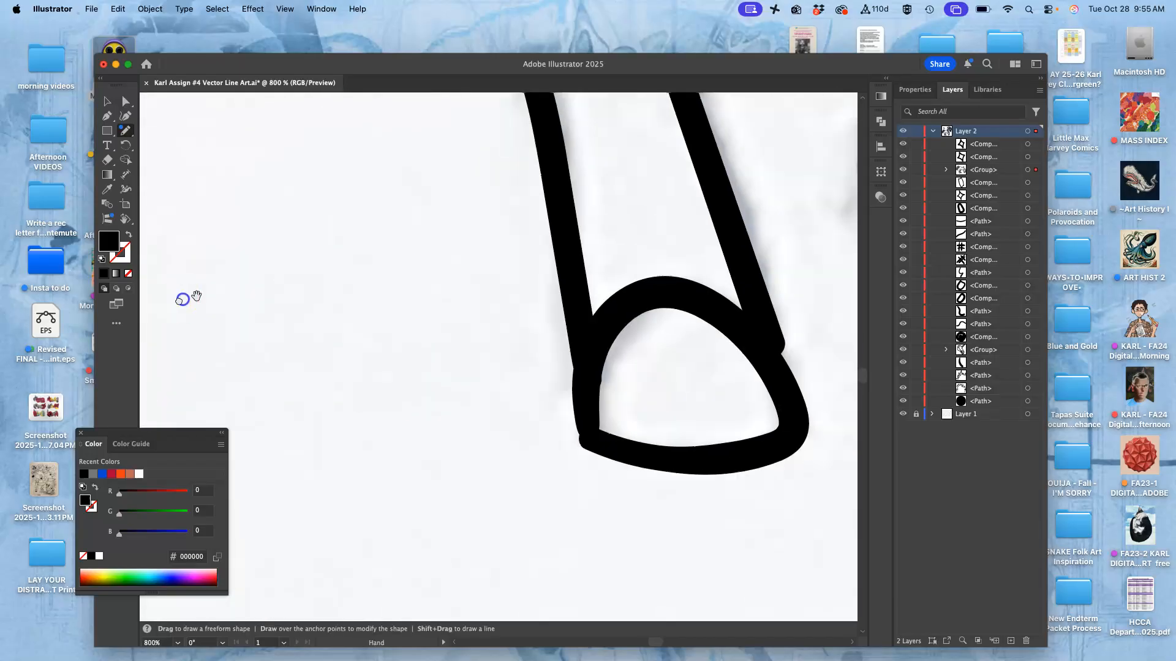
left_click_drag(588, 289, 341, 229)
left_click(392, 239, "super")
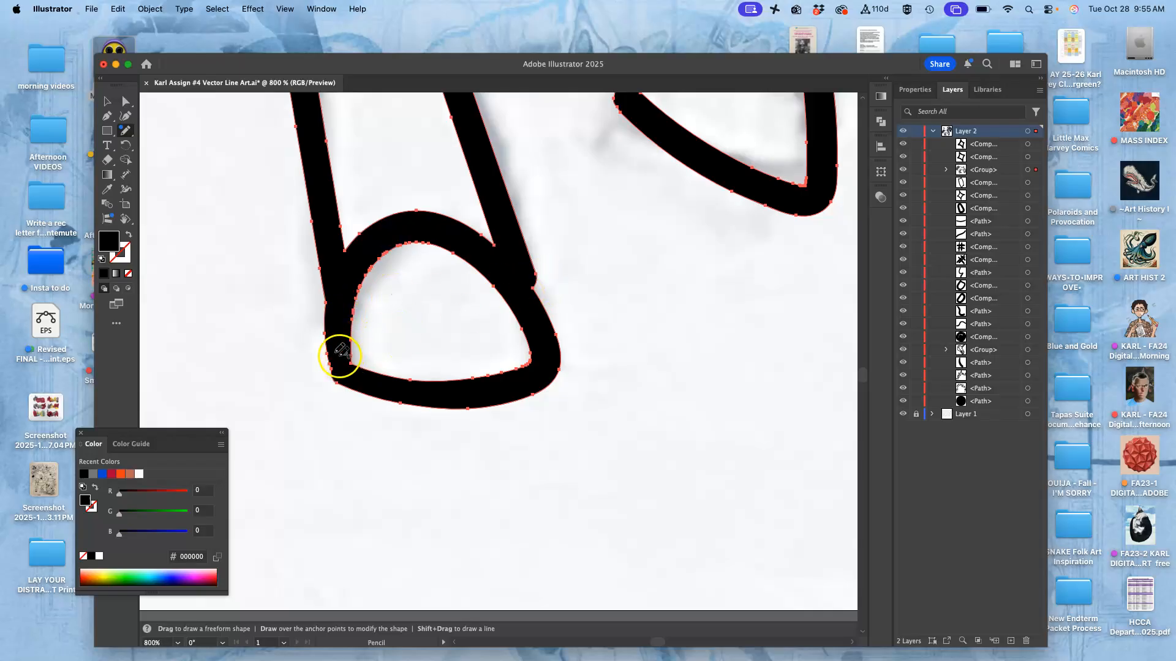
mouse_move(334, 376)
left_mouse_down()
mouse_move(368, 351)
mouse_move(389, 306)
mouse_move(492, 298)
mouse_move(518, 274)
left_mouse_up()
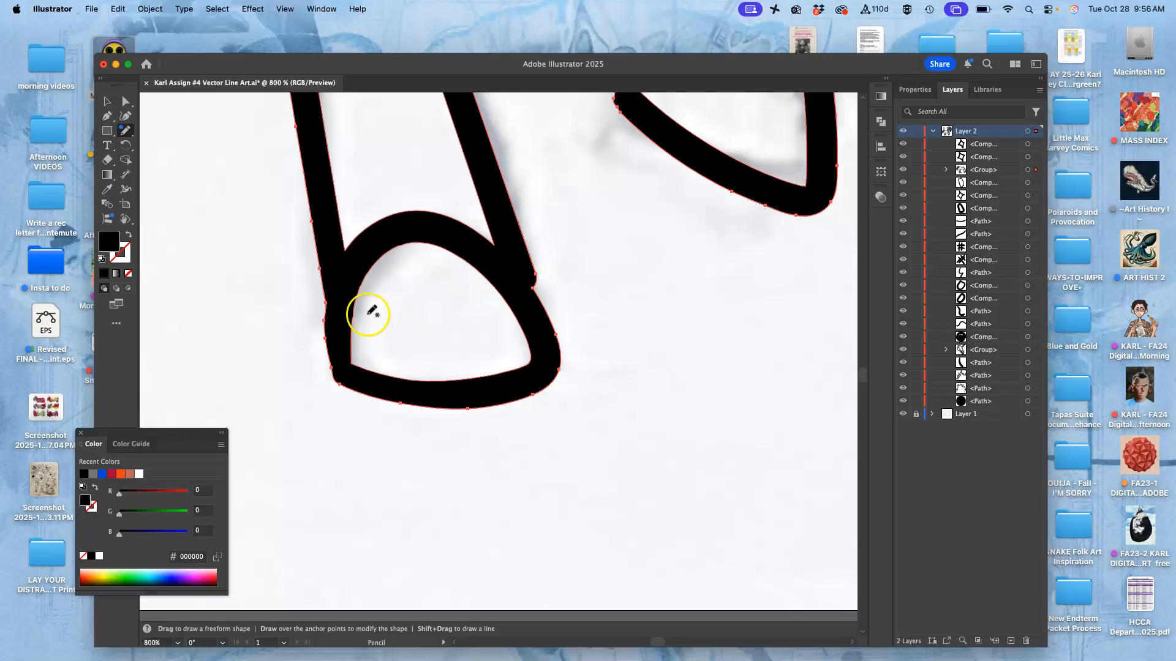
Step: Select the raised front hoof's outline and smooth the bumps on both sides where the leg lines join the hoof
left_click_drag(608, 255, 331, 304)
mouse_move(462, 268)
left_mouse_down()
mouse_move(465, 424)
mouse_move(461, 286)
left_mouse_up()
left_click(380, 182, "super")
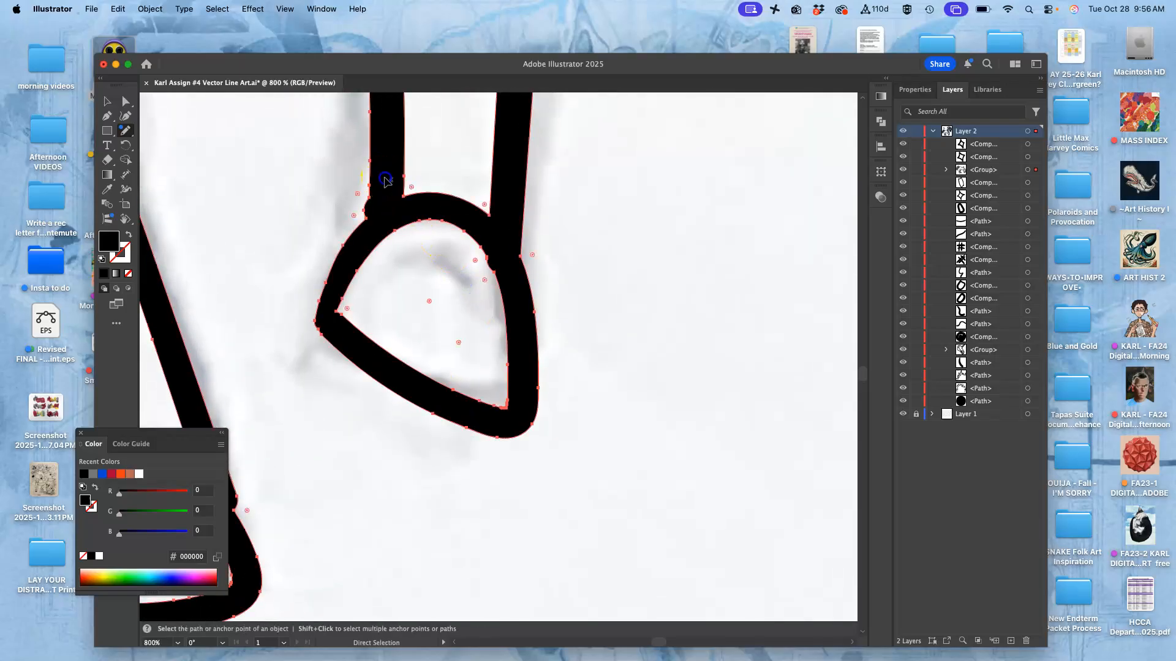
left_click_drag(368, 215, 371, 211)
mouse_move(507, 254)
left_mouse_down()
mouse_move(488, 256)
mouse_move(499, 287)
left_mouse_up()
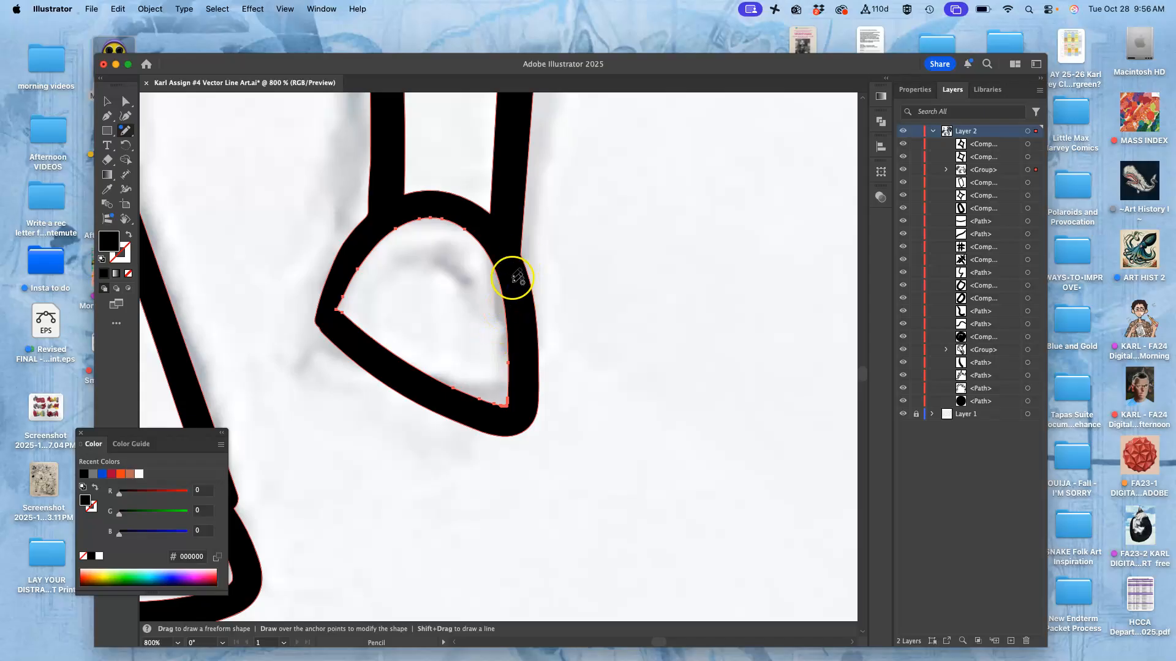
Step: Select all the linework and smooth the bump where the standing front leg's right line meets its hoof
key("super+minus")
key("super+minus")
key("super+minus")
key("super+minus")
key("super+minus")
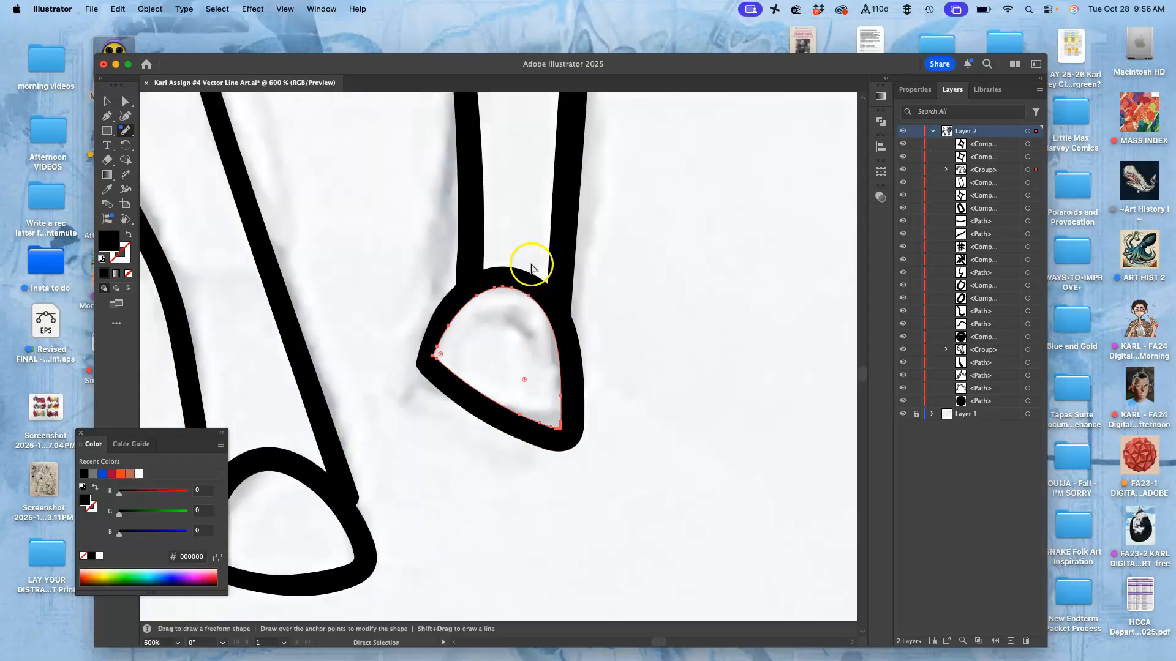
key("super+minus")
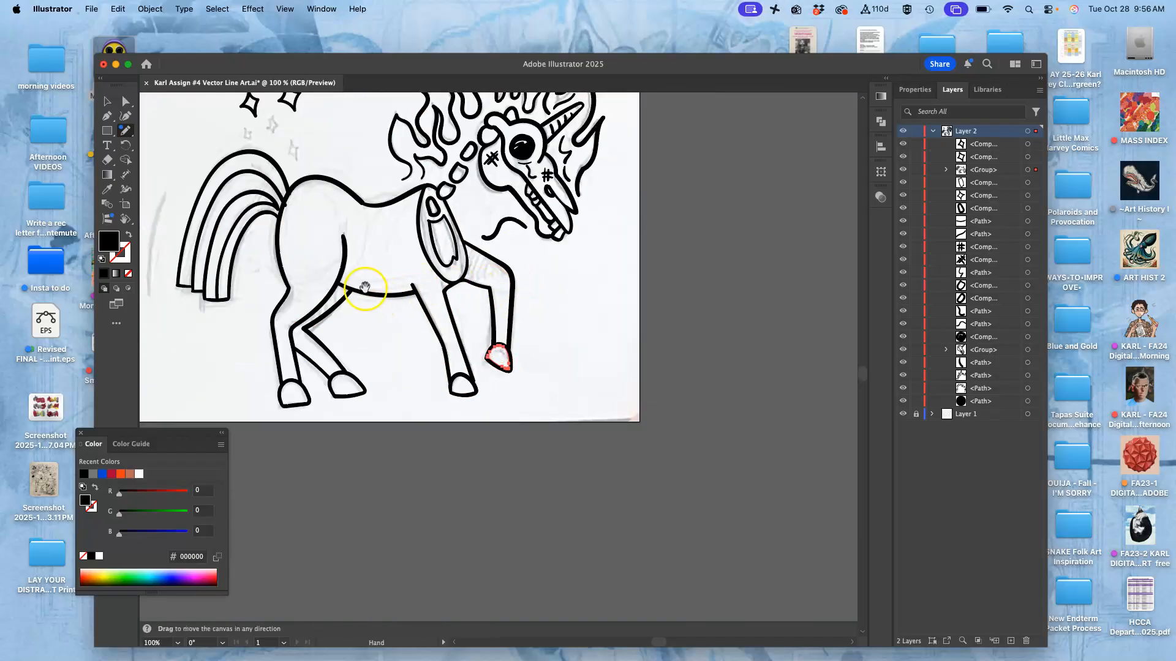
scroll(367, 284, "left", 5)
key("super+equal")
key("super+equal")
key("super+equal")
key("super+equal")
key("super+equal")
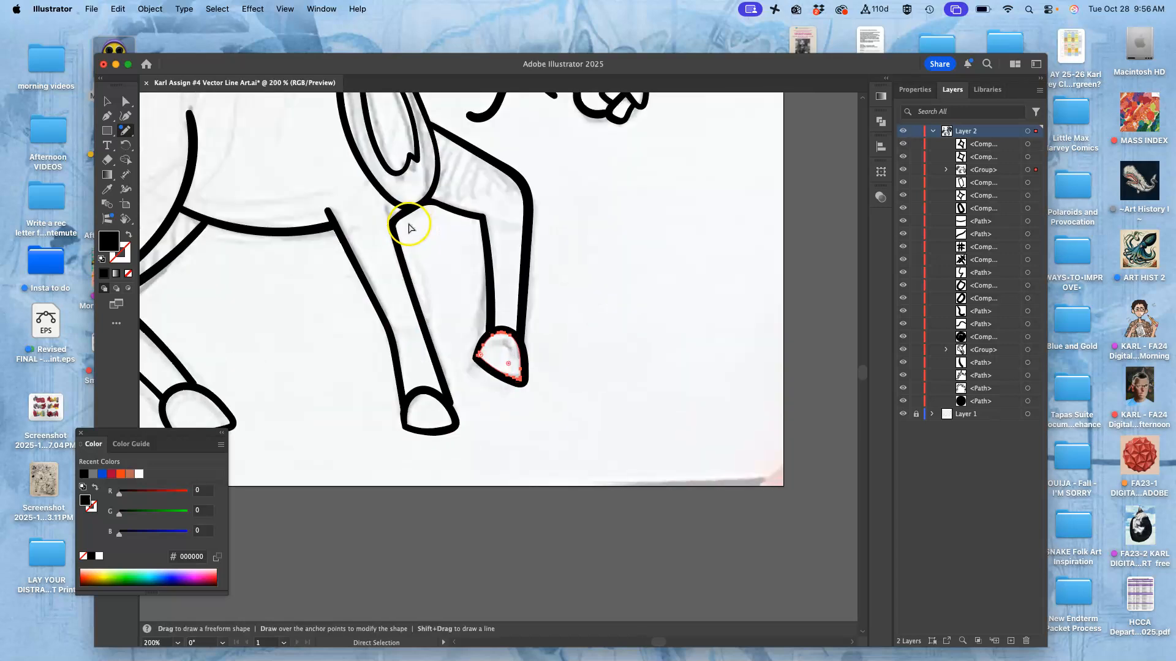
scroll(362, 315, "left", 5)
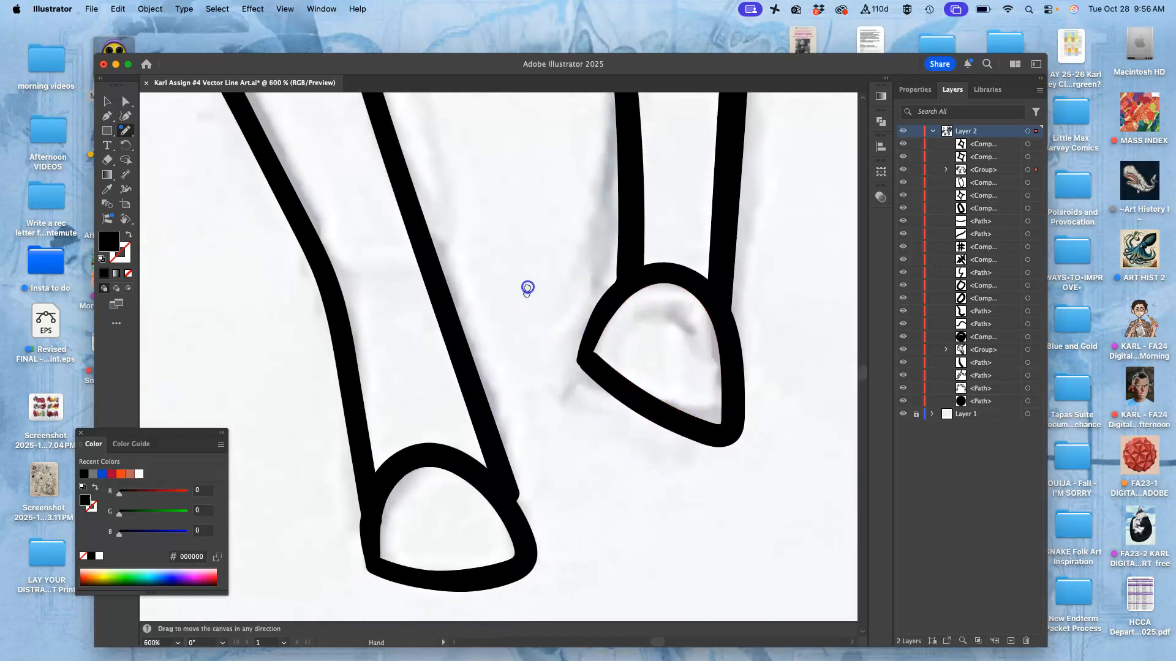
scroll(530, 283, "down", 3)
key("super+a")
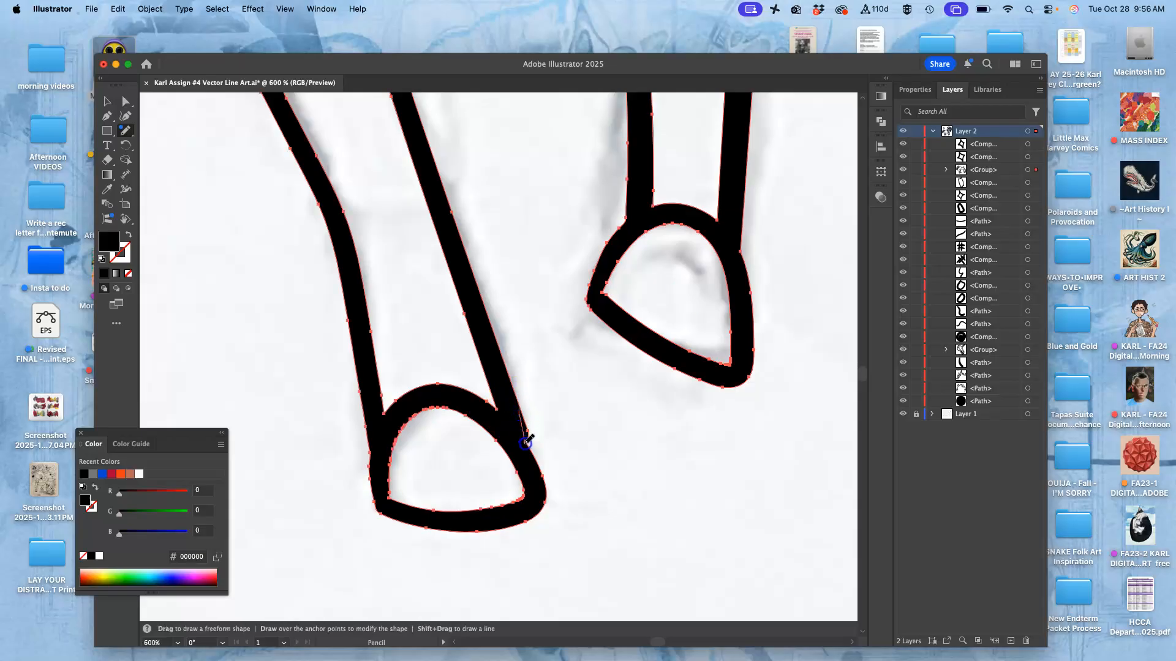
left_click_drag(525, 442, 532, 454)
Step: Round off the outer lower-left corners of the tail's longest section and the shorter section beside it with the Pencil
key("space")
left_click_drag(373, 363, 727, 334)
left_click_drag(344, 304, 673, 285)
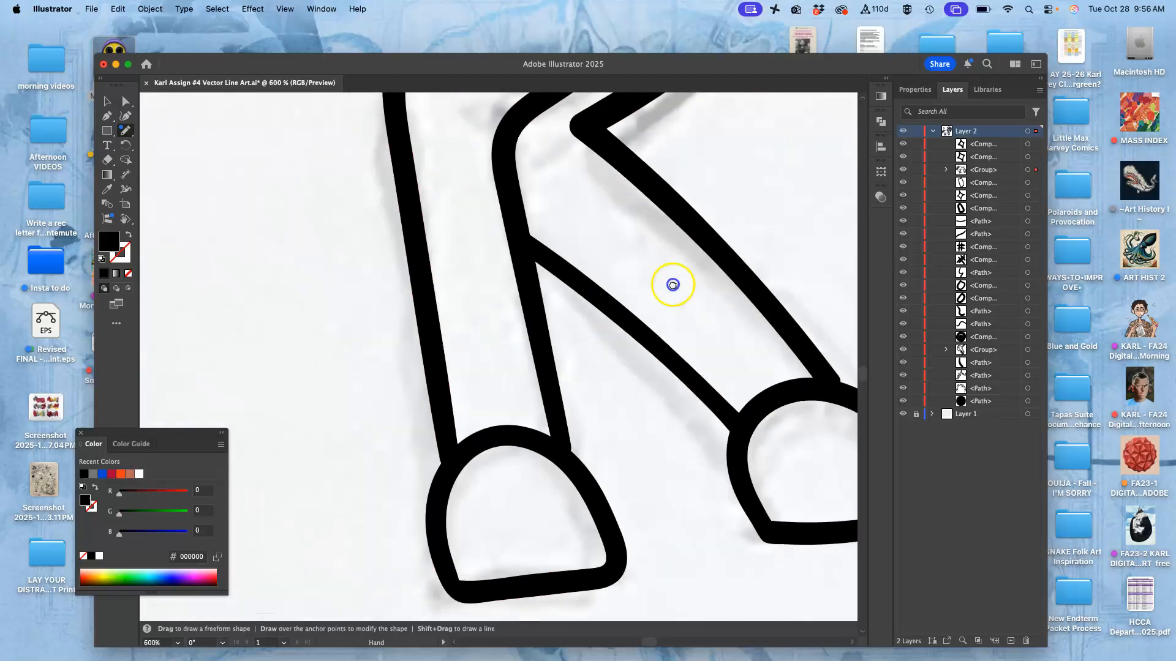
left_click_drag(382, 243, 417, 364)
left_click_drag(391, 216, 634, 322)
left_click_drag(497, 206, 501, 288)
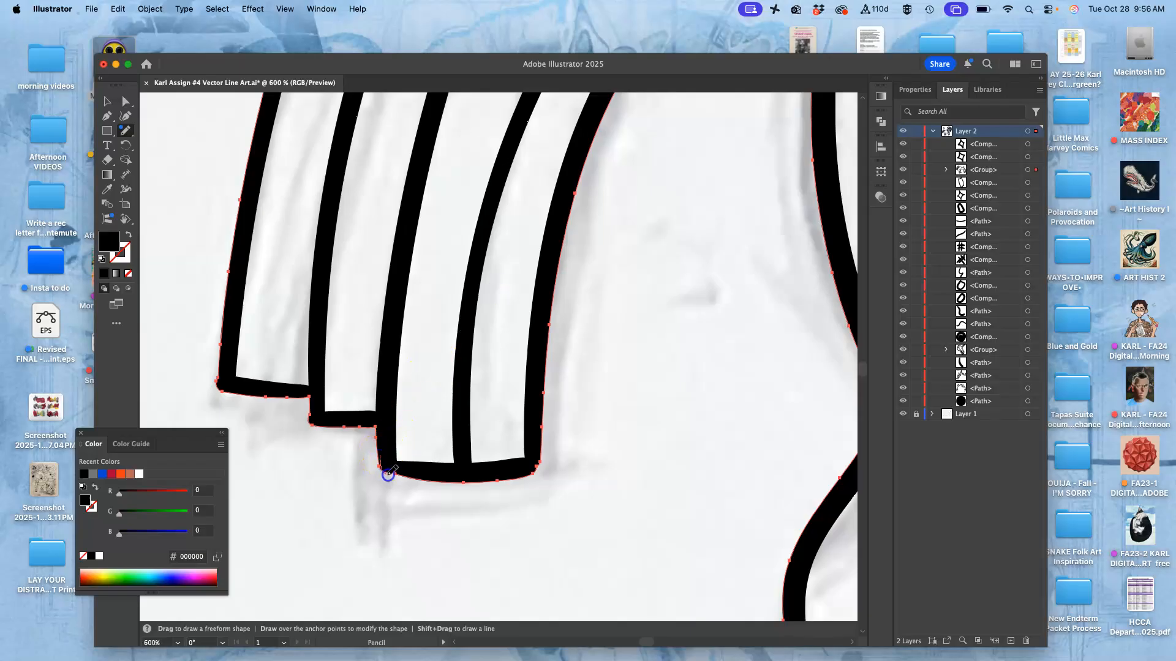
left_click_drag(456, 454, 401, 454)
mouse_move(390, 451)
left_mouse_down()
mouse_move(341, 409)
mouse_move(319, 405)
left_mouse_up()
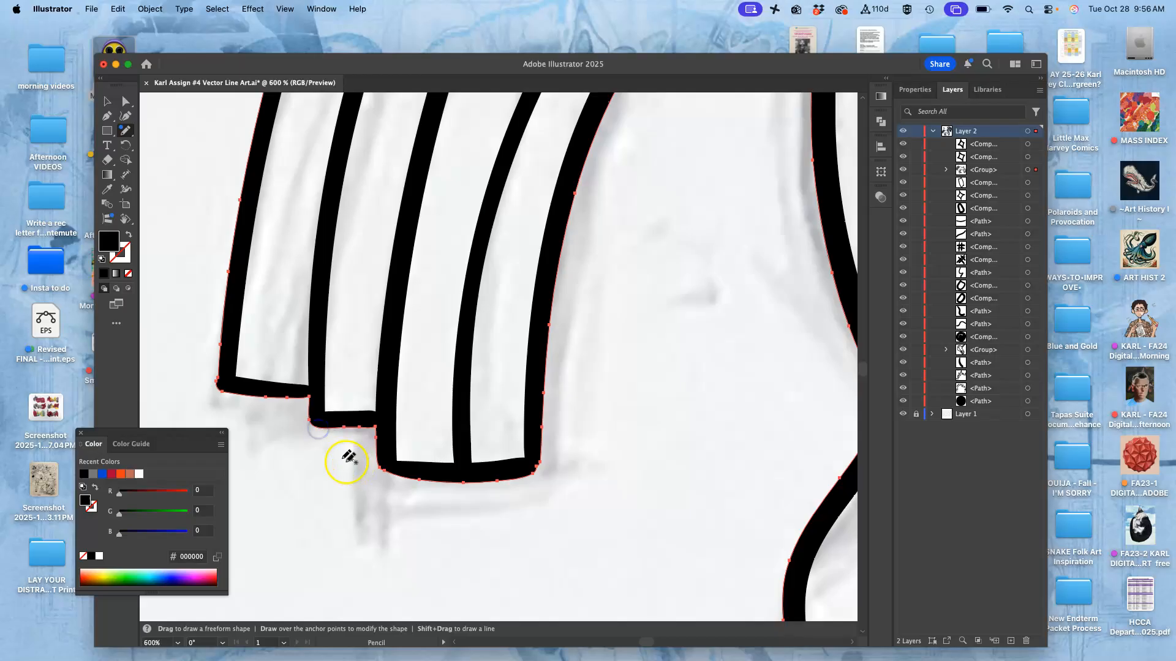
Step: Redraw the rump's inner edge as a smooth curve, trimming the tail line that overshoots into the body
left_click_drag(497, 311, 420, 527)
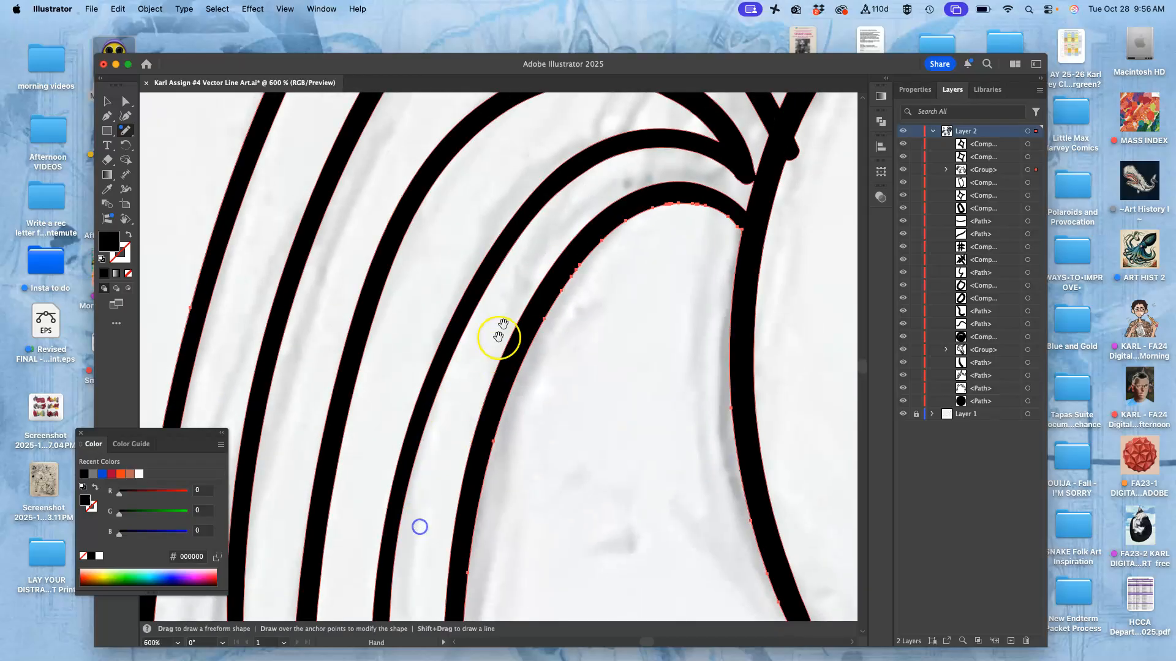
left_click_drag(509, 285, 400, 441)
left_click_drag(608, 291, 513, 261)
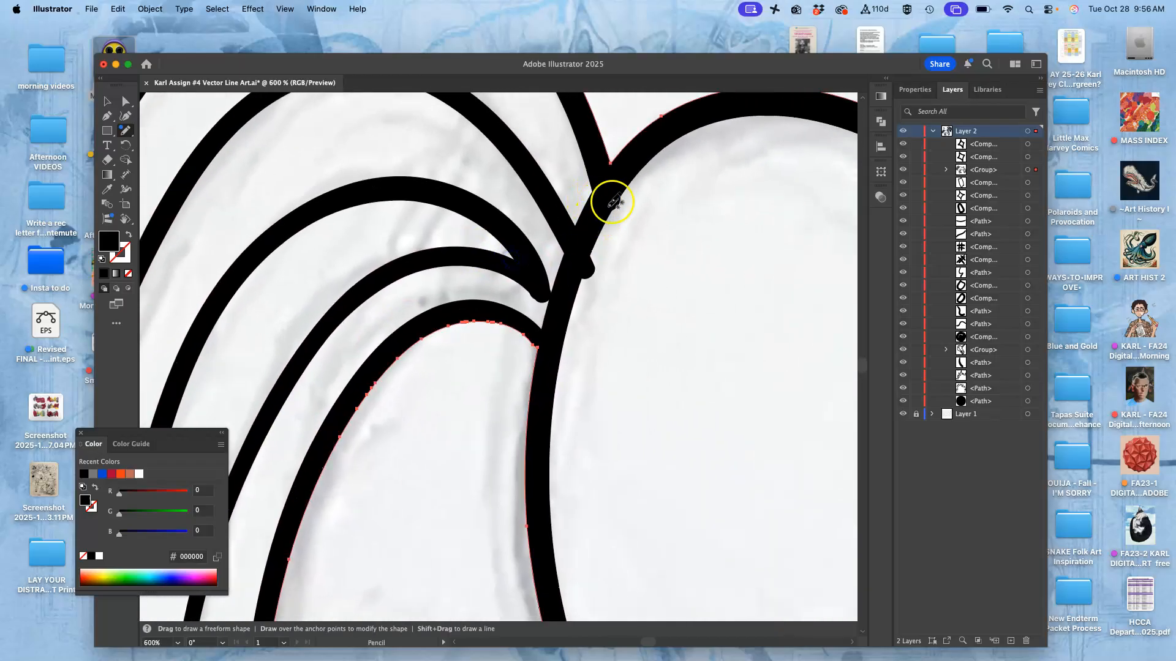
mouse_move(611, 199)
left_mouse_down()
mouse_move(602, 197)
mouse_move(610, 218)
left_mouse_up()
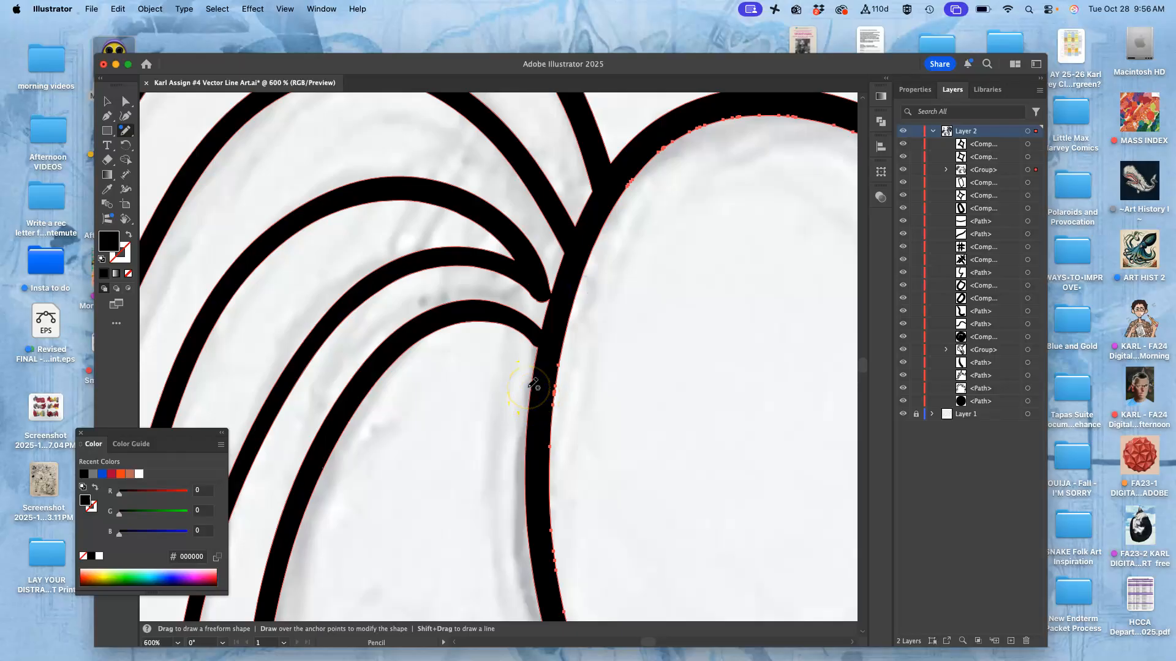
Step: Select the tail outline and smooth the outer corner at the tip of its leftmost strand
left_click_drag(503, 210, 591, 196)
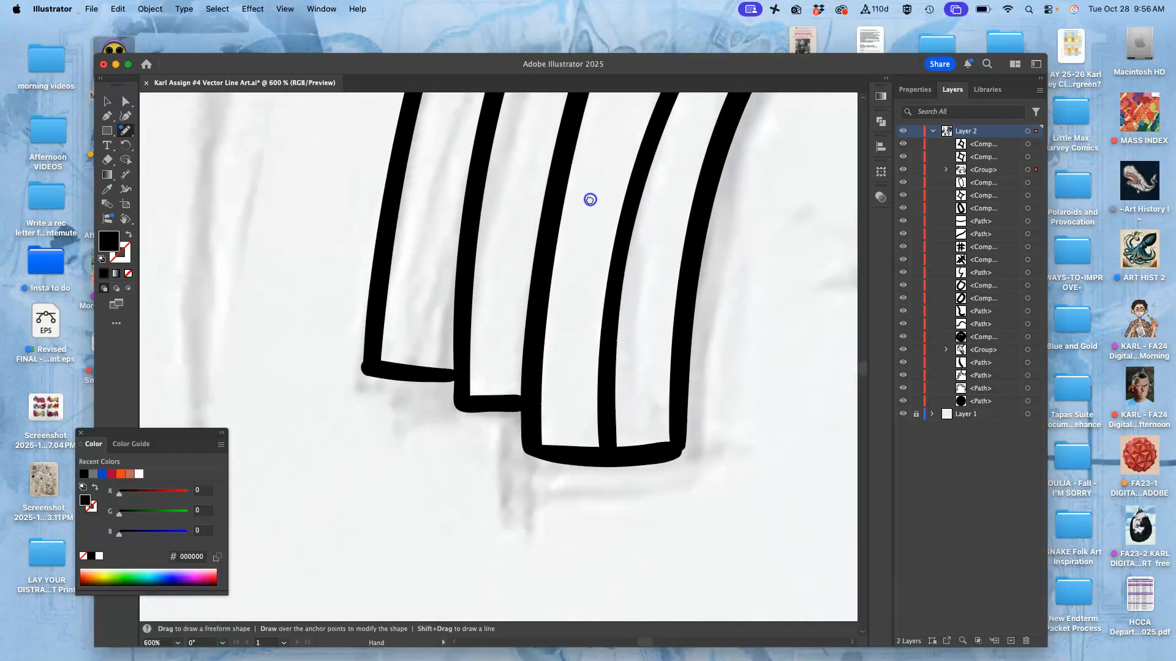
left_click(371, 352, "super")
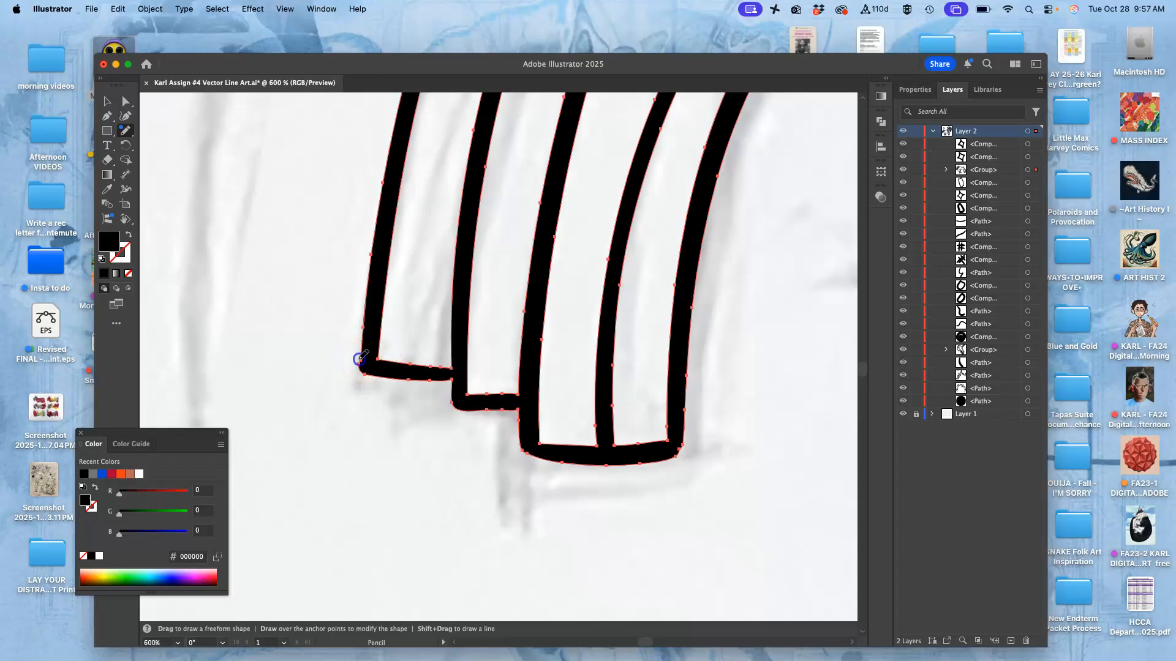
left_click_drag(365, 373, 363, 360)
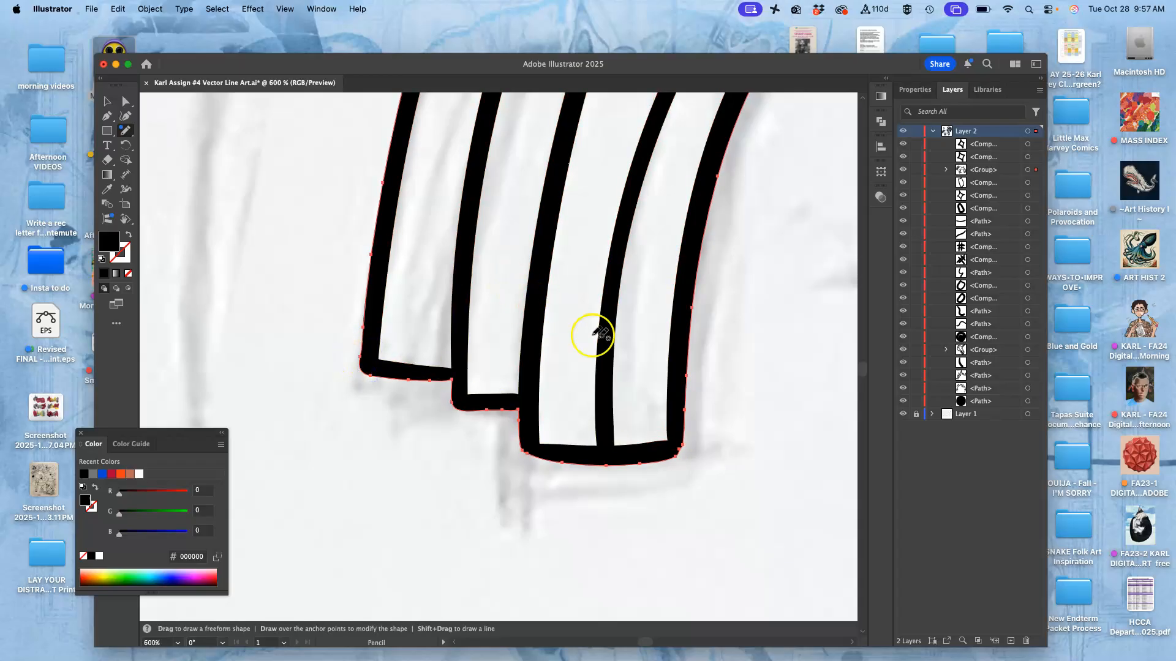
Step: Examine the tail strands from their tips up to where they join the rump
key("space")
left_click_drag(649, 271, 533, 453)
left_click_drag(564, 298, 463, 453)
left_click_drag(521, 302, 385, 472)
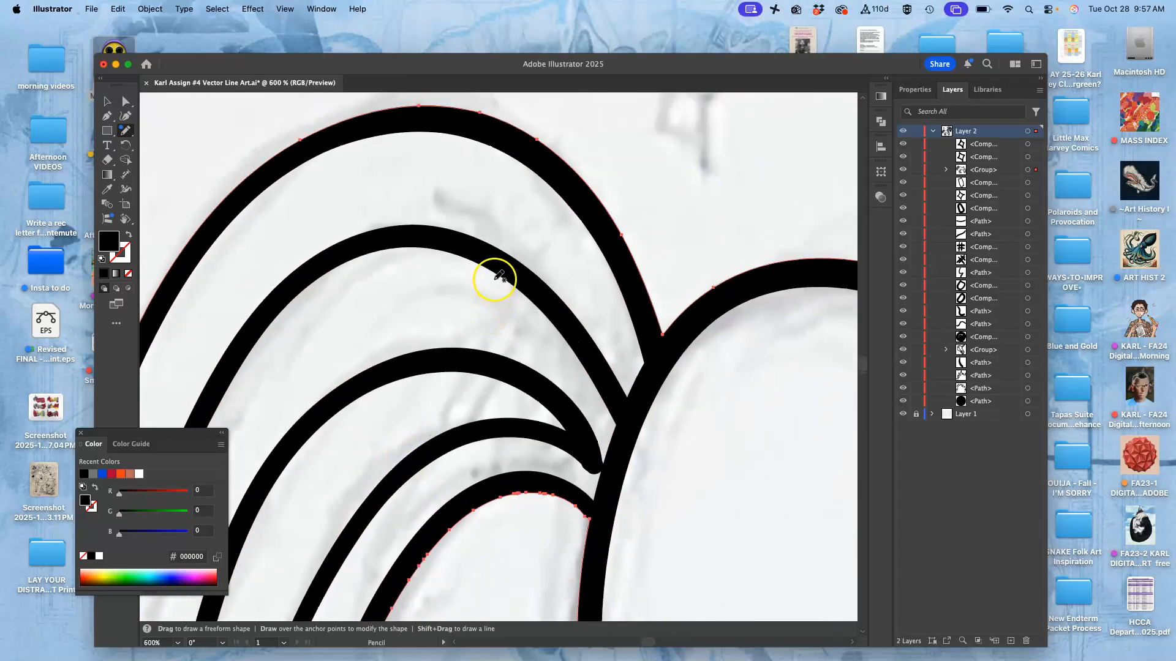